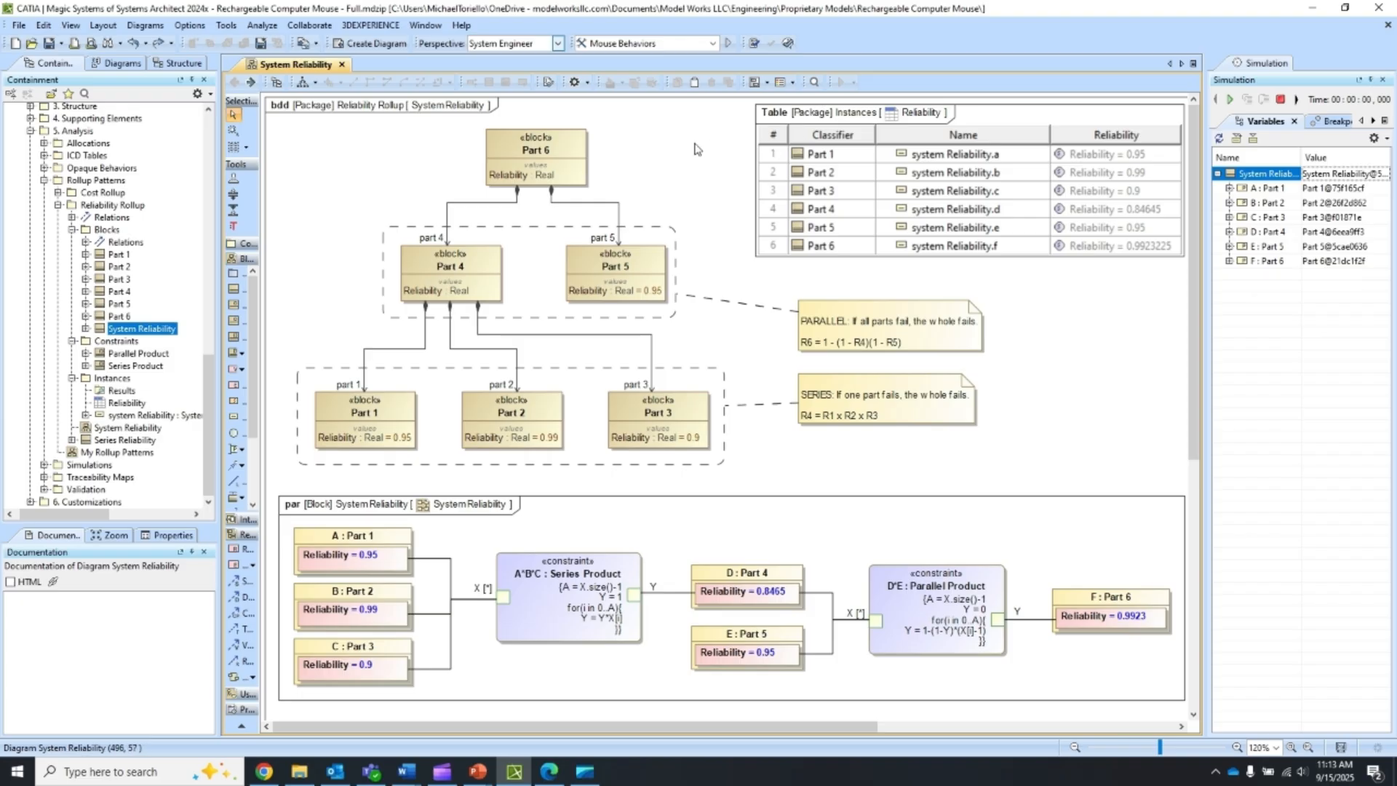
Step: Open the rollup pattern wizard for the Part 6 block, examine the available pattern blocks, and close it without applying any
click(575, 153)
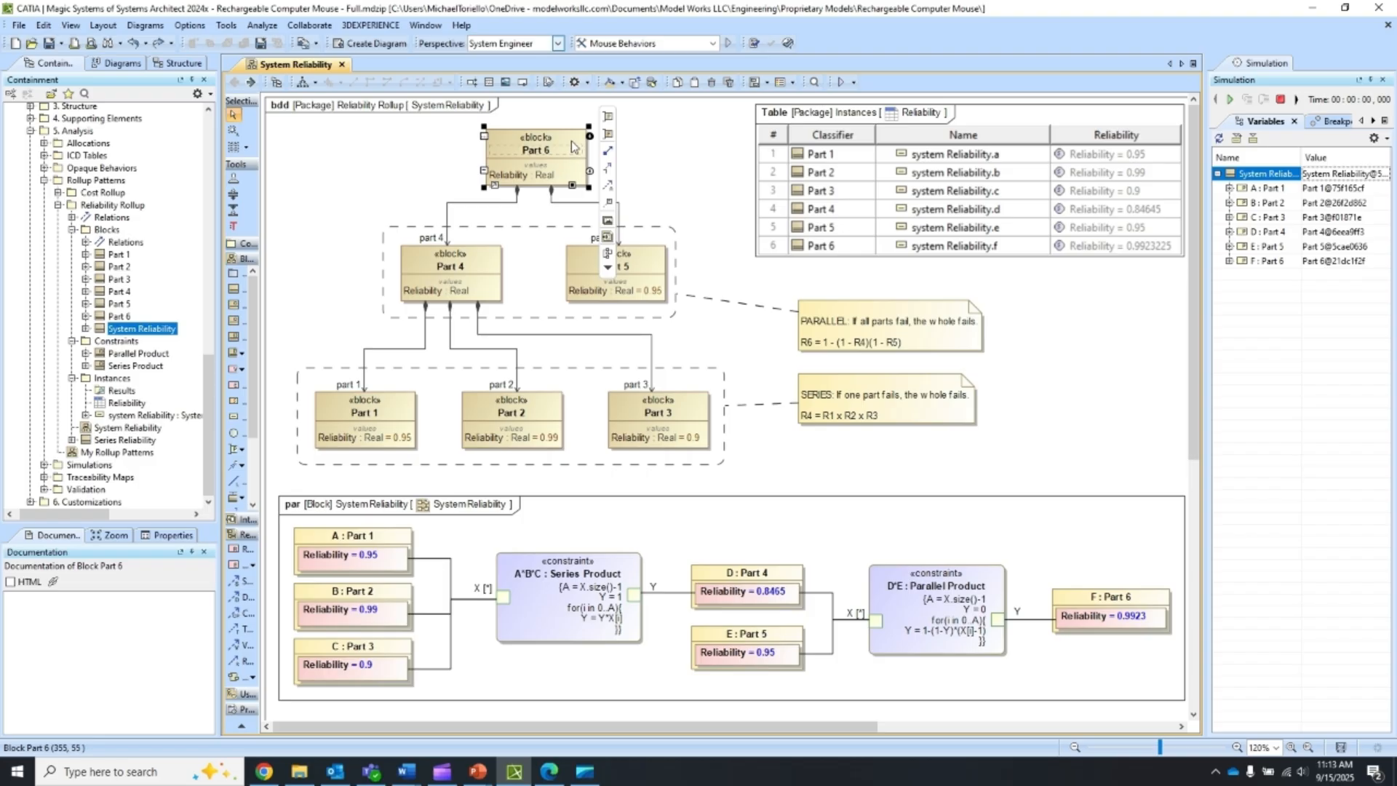
right_click(570, 141)
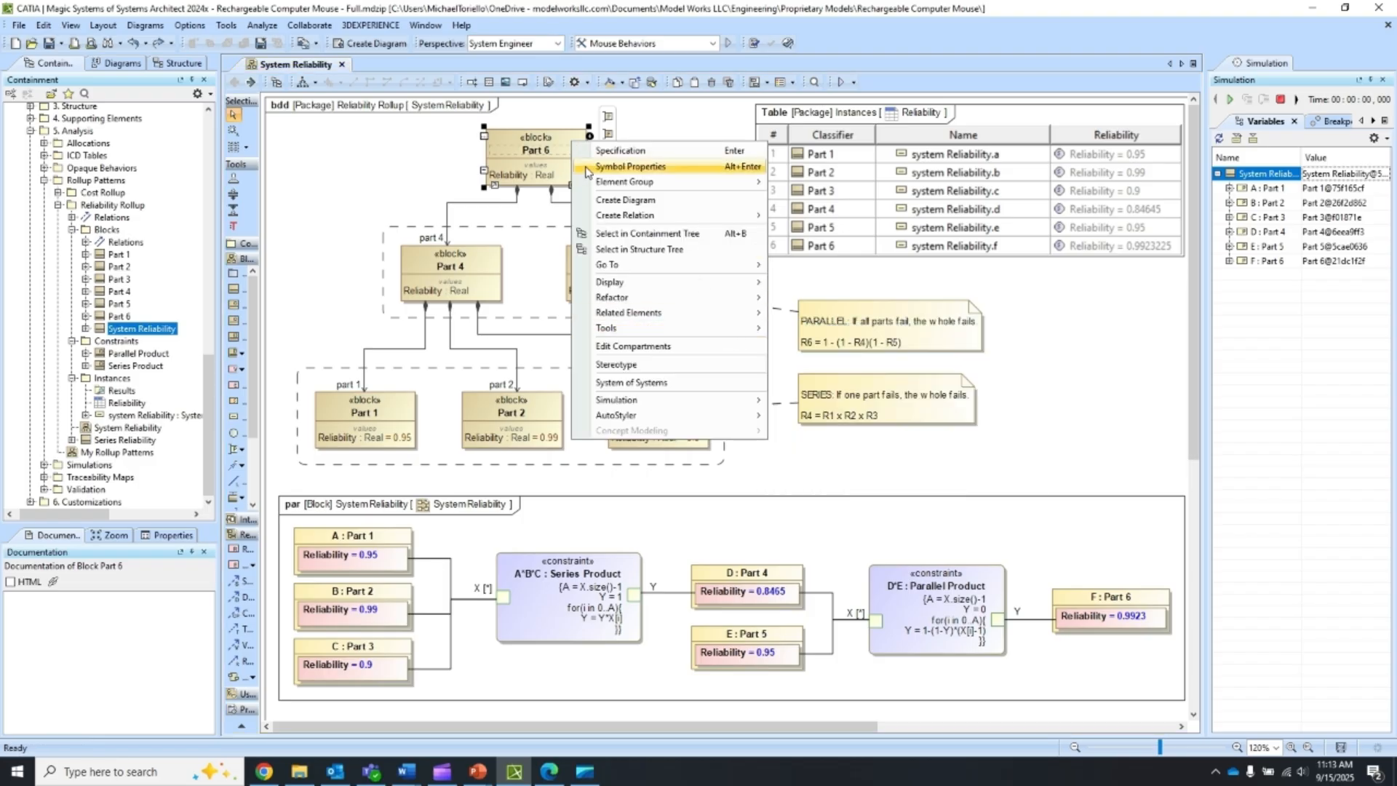
mouse_move(741, 336)
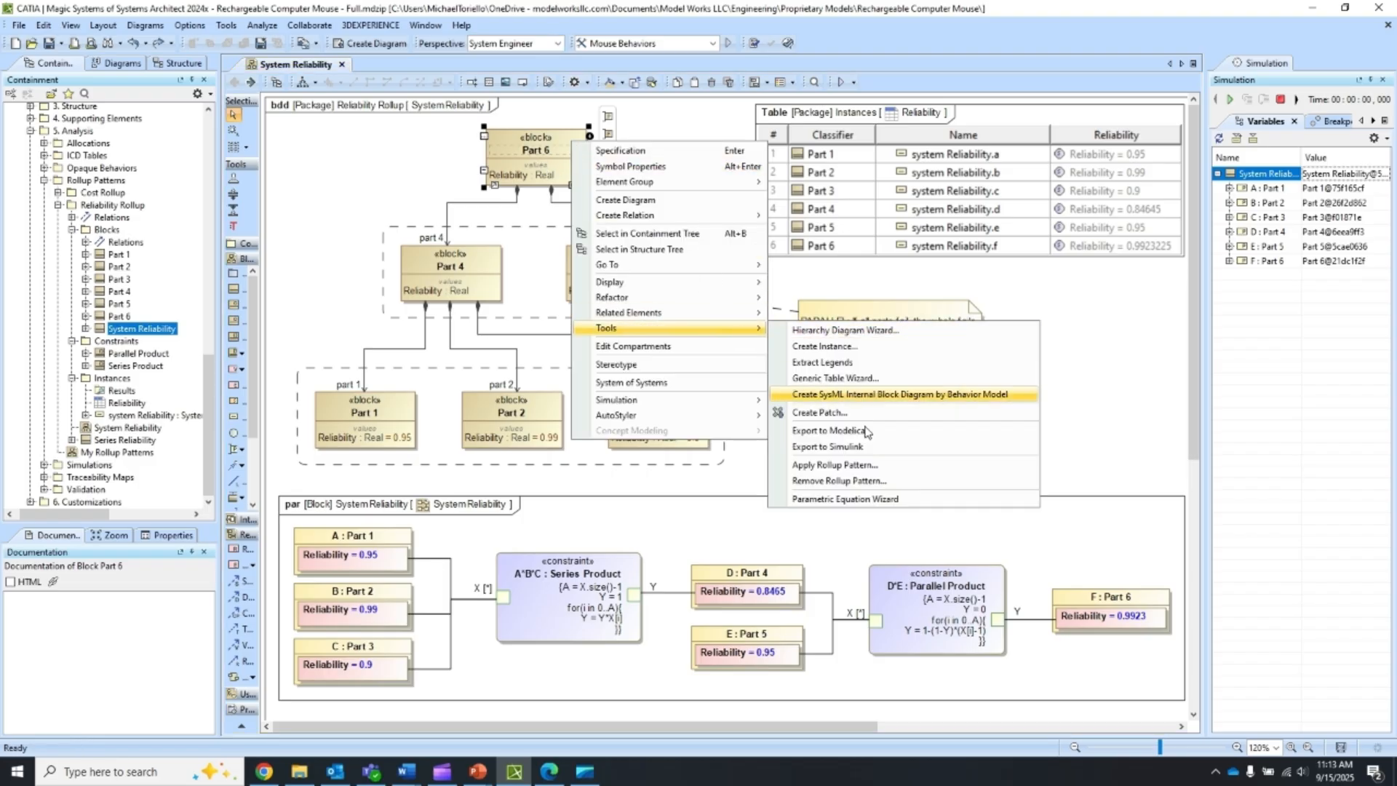
click(836, 465)
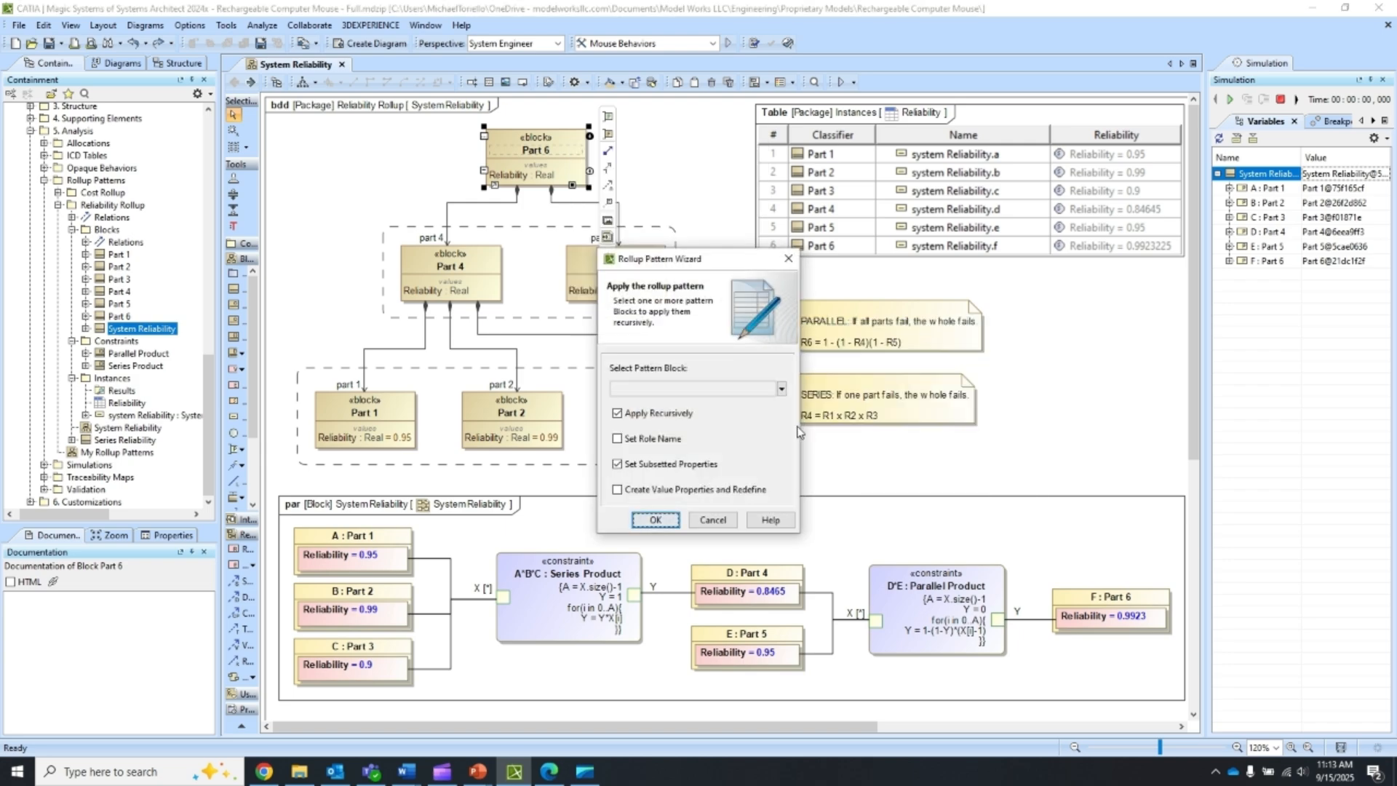
click(781, 387)
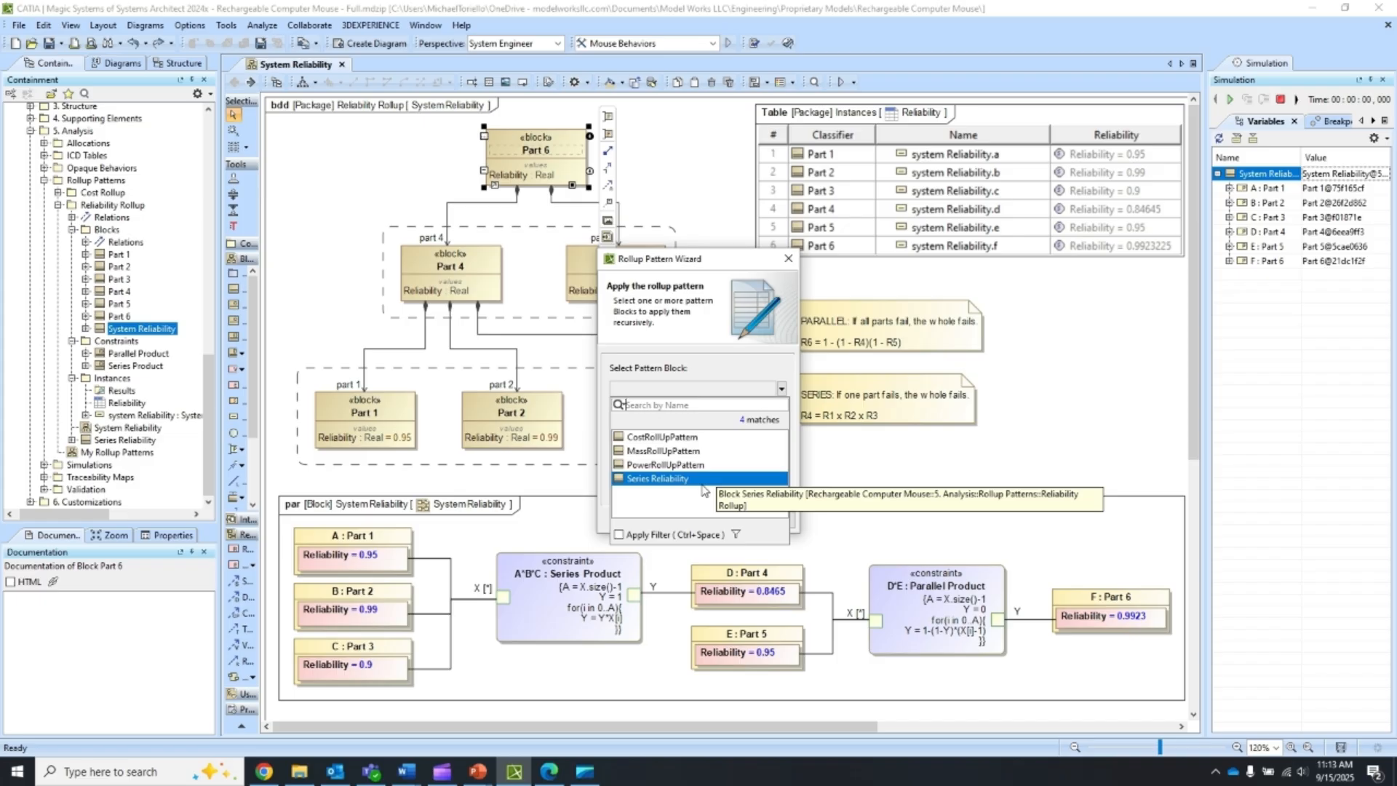
click(788, 259)
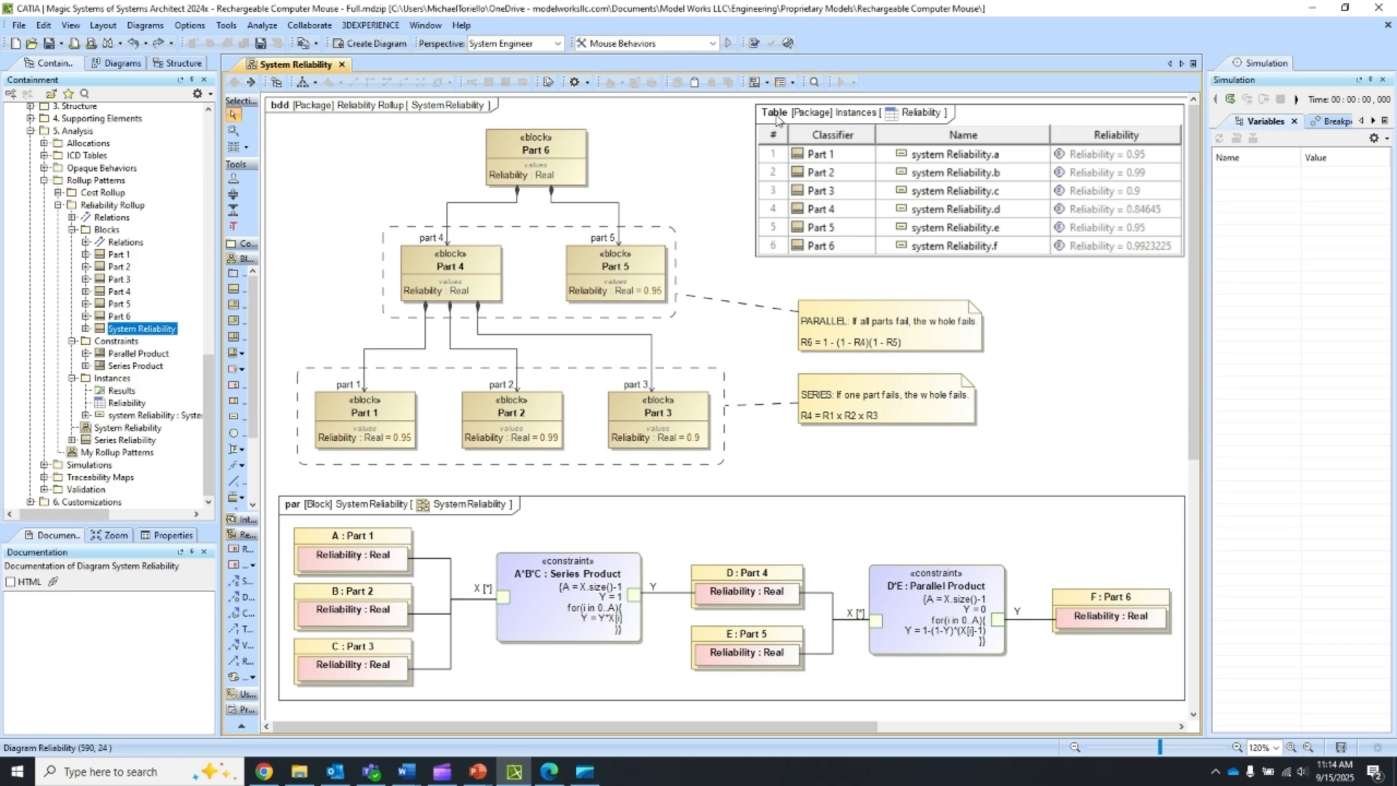
Step: Move the Reliability instance table away from the block hierarchy and create a block named Part 7 in the Blocks package
drag(777, 118, 1001, 119)
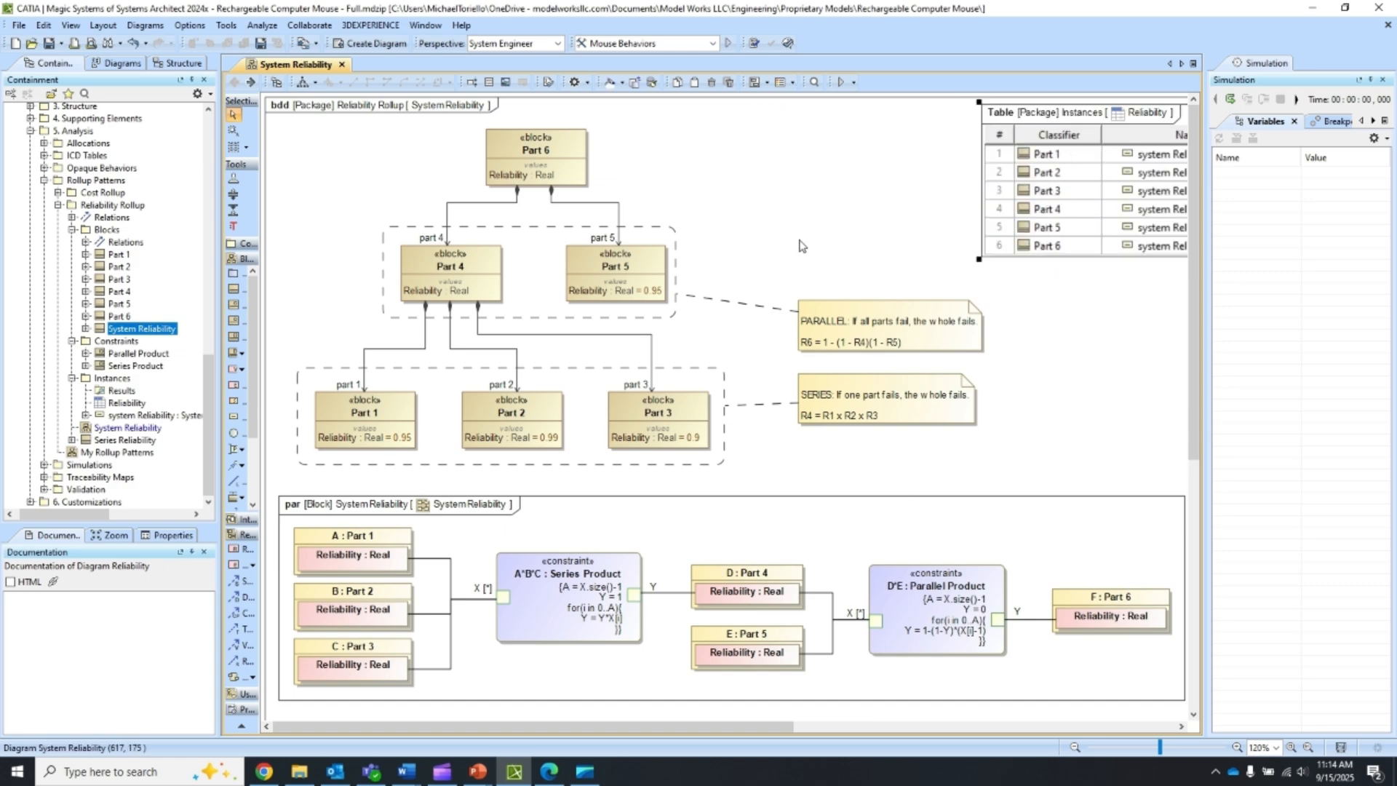
right_click(104, 229)
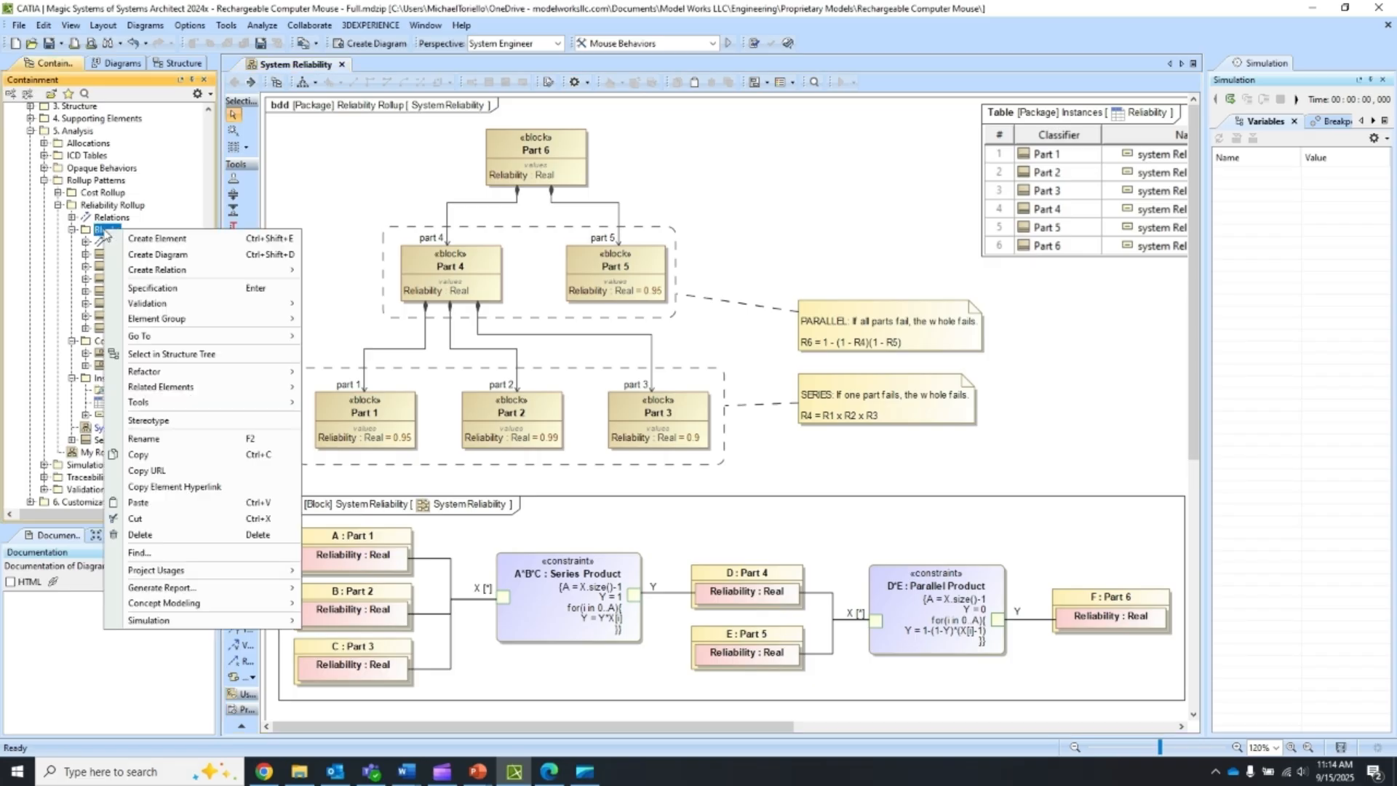
click(149, 240)
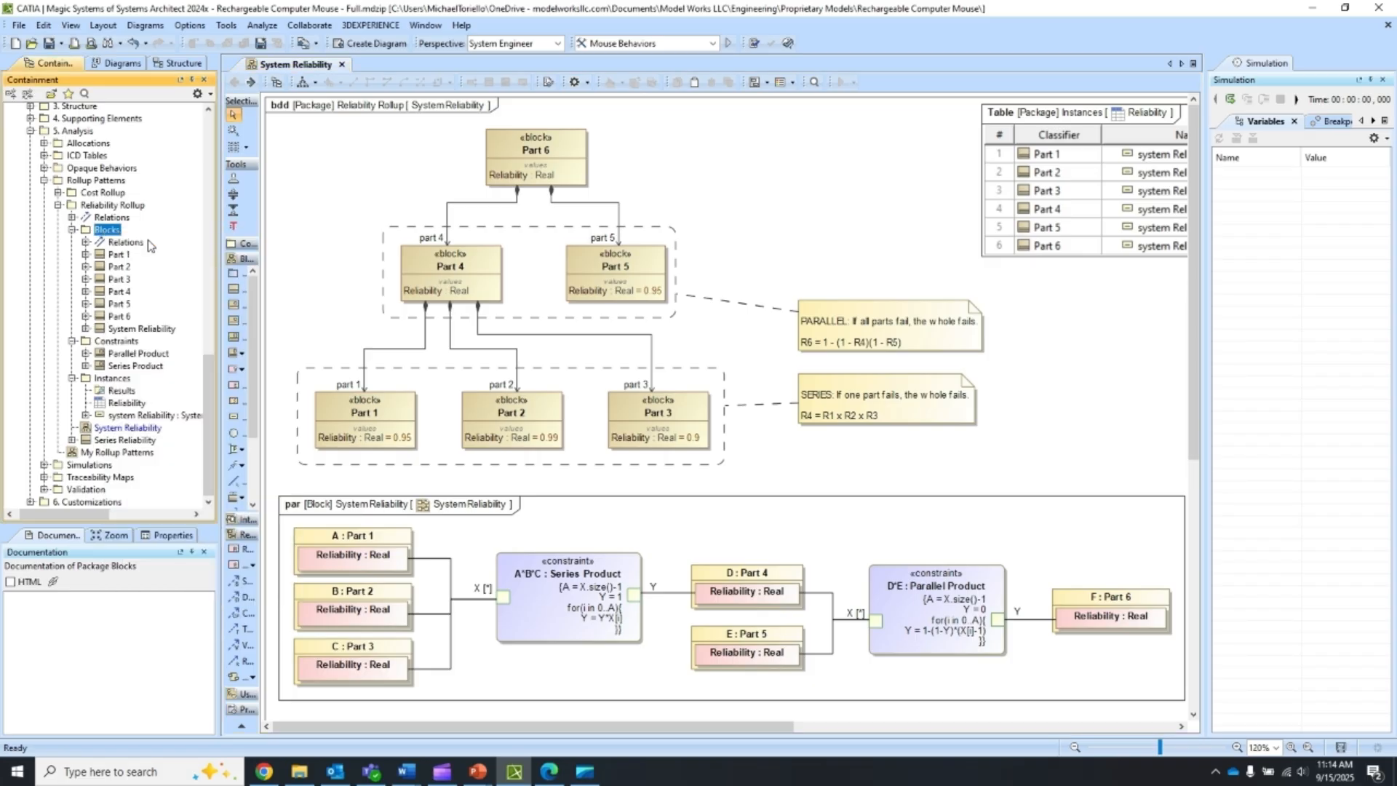
click(138, 296)
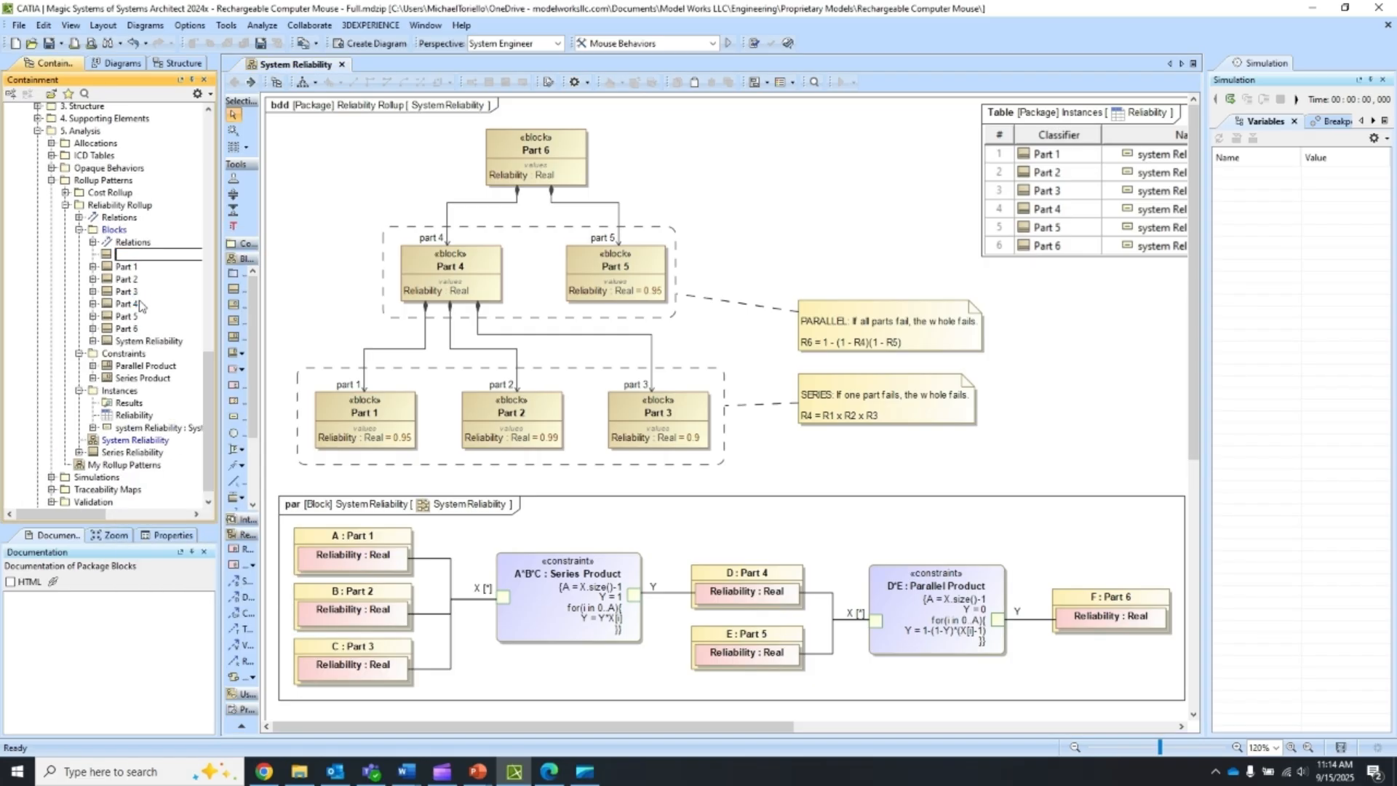
text(Part 7)
key(Return)
Step: Add a value property Reliability : Real = 0.92 to the Part 7 block
right_click(127, 329)
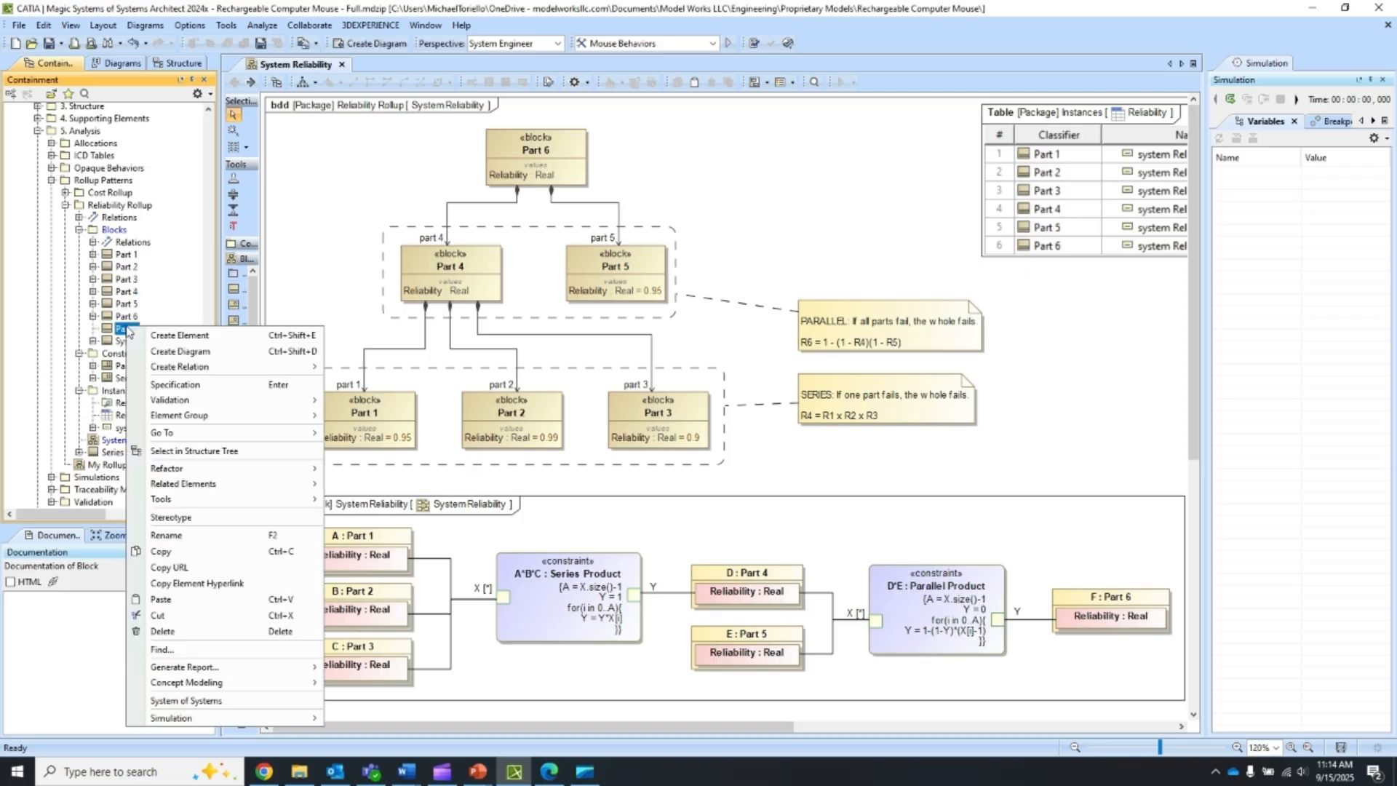
click(201, 335)
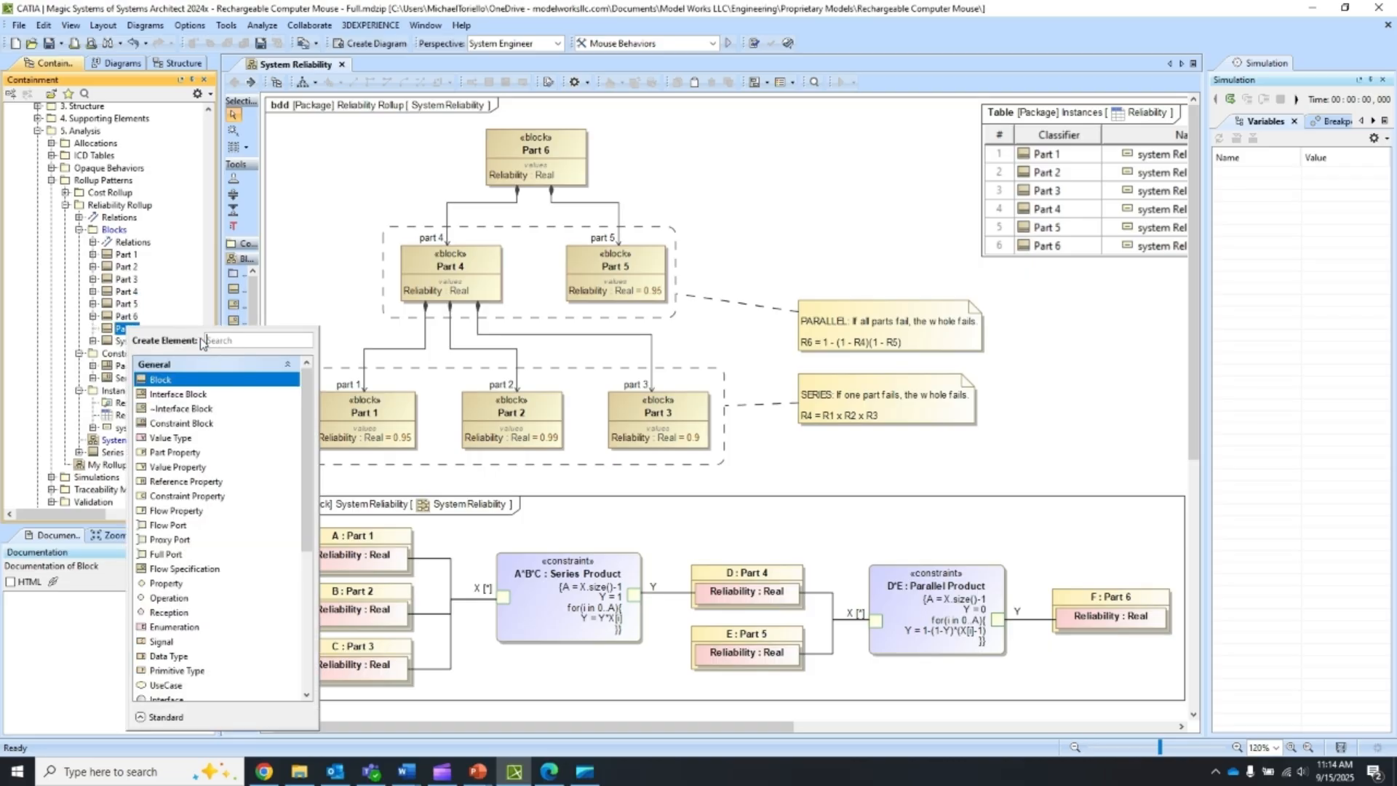
click(196, 466)
text(Reliability: Real = 0)
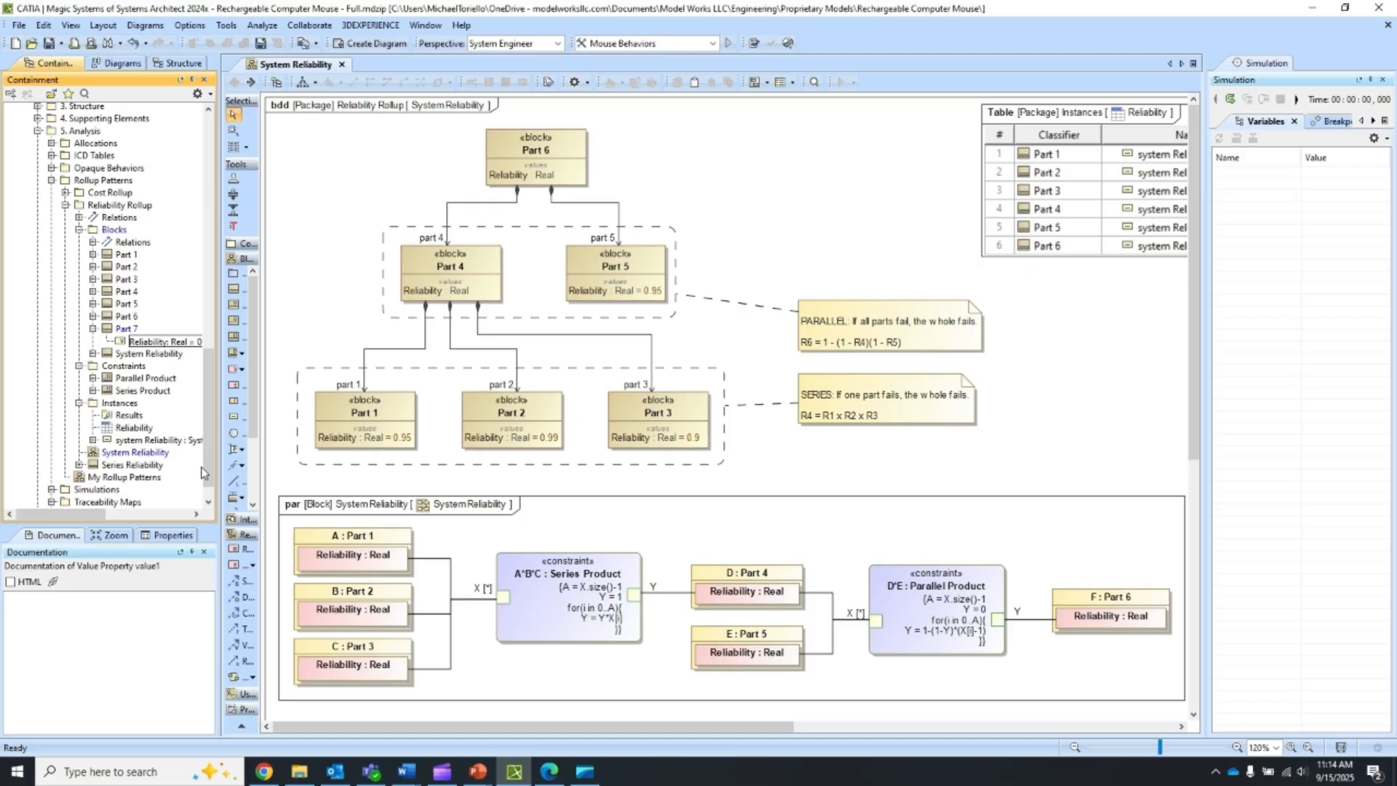
key(Return)
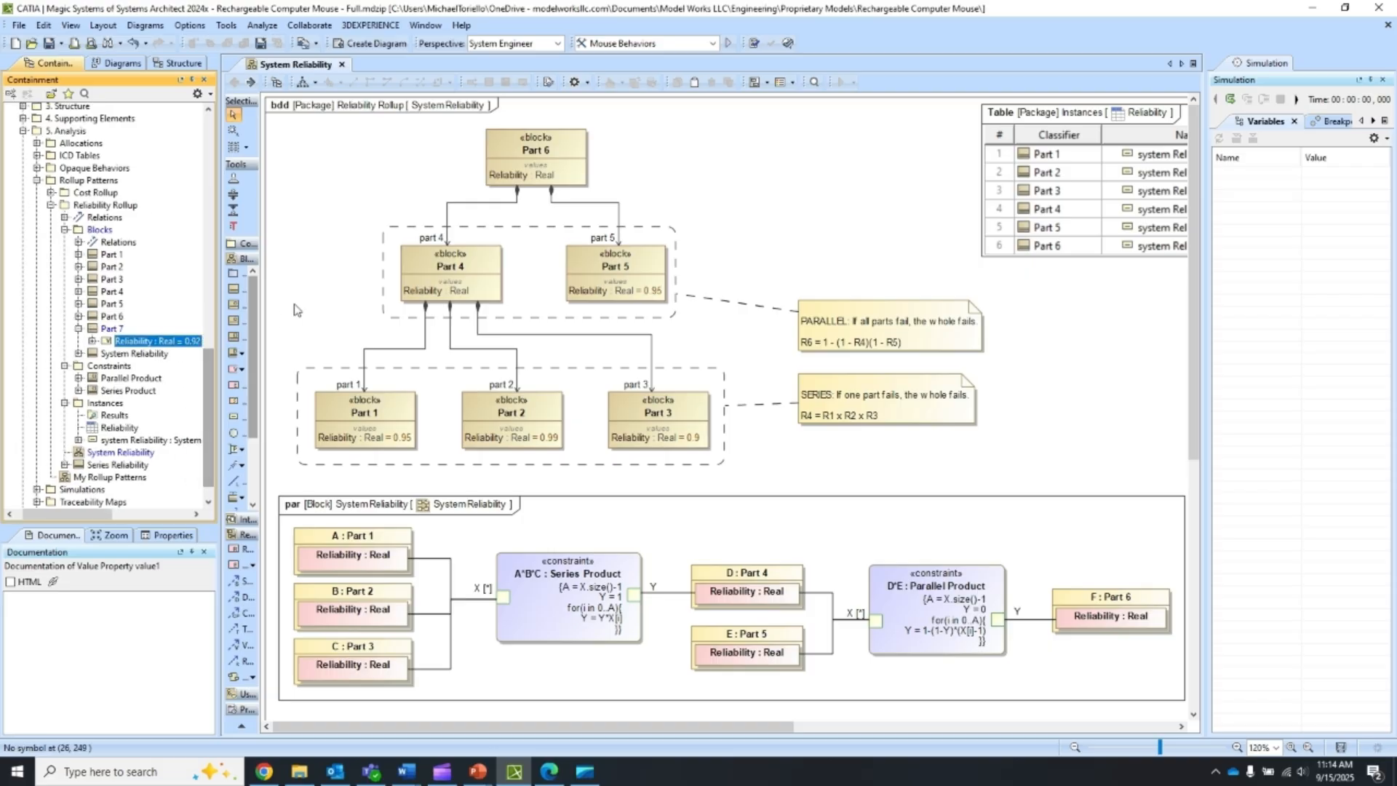
Step: Place Part 7 beside Part 5 on the block definition diagram and connect it to Part 6 with a directed composition
drag(109, 329, 774, 226)
click(575, 178)
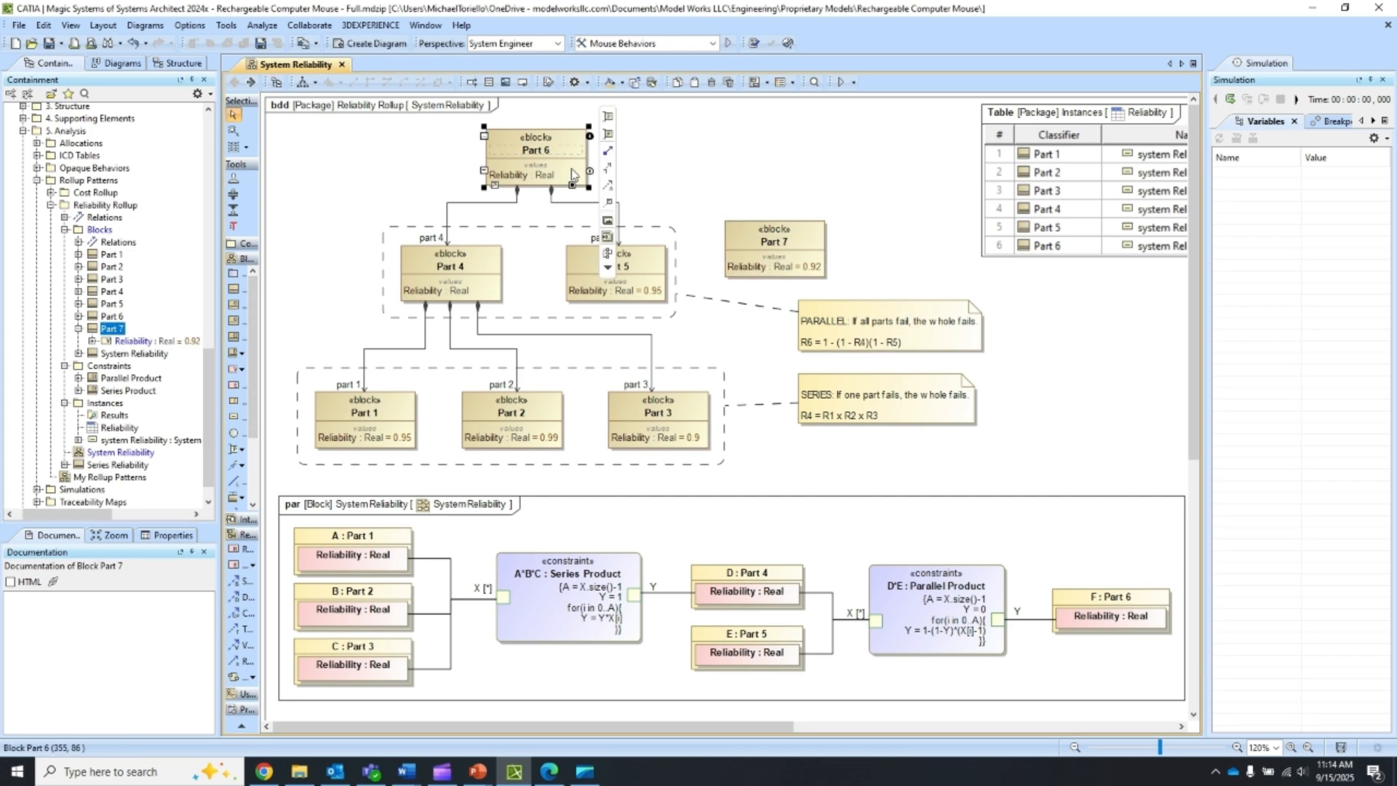
drag(606, 154, 770, 234)
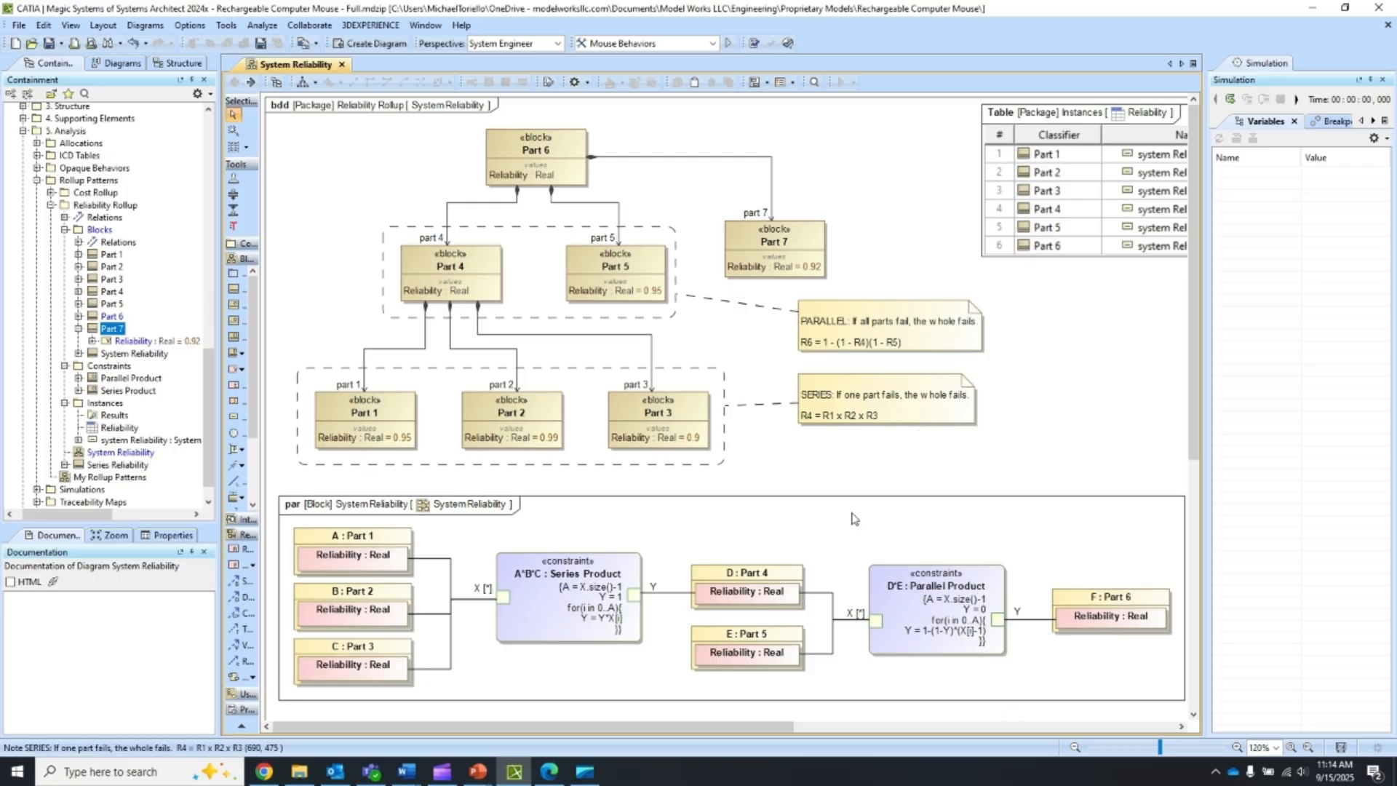
Step: Add Part 7 as a part property below the constraints in the System Reliability parametric diagram and display its value property
double_click(803, 541)
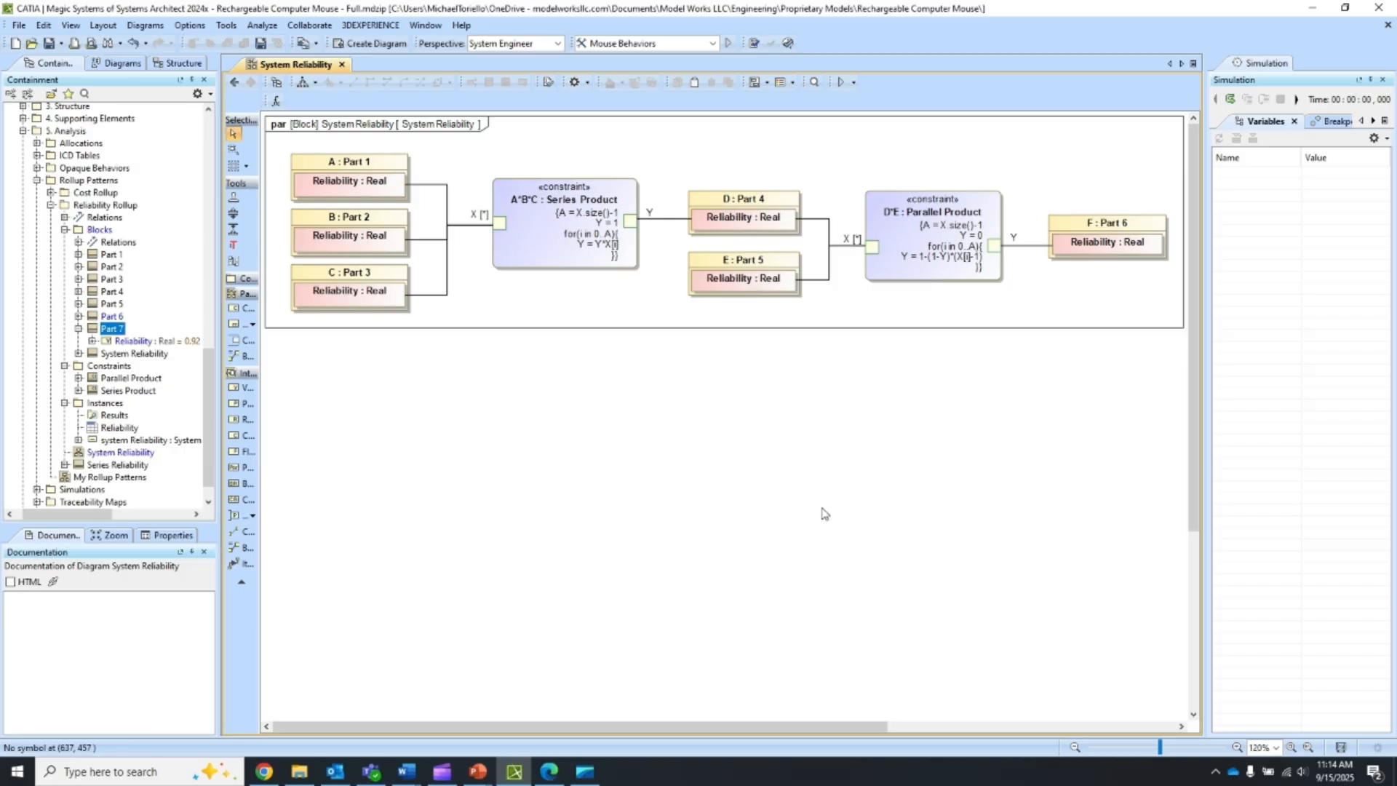
drag(107, 331, 824, 357)
right_click(857, 369)
mouse_move(987, 537)
mouse_move(967, 507)
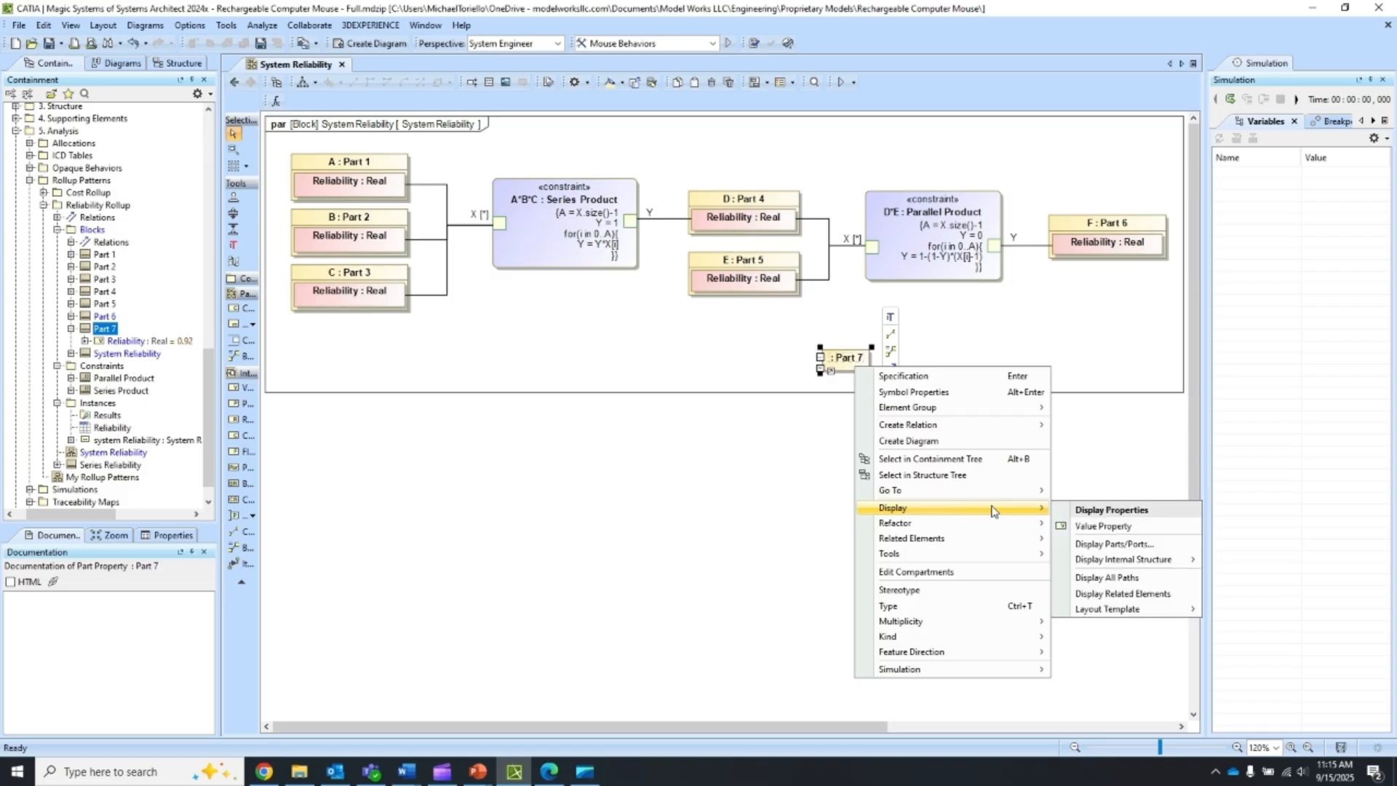
click(1113, 526)
Step: Name the new Part 7 part property G
click(859, 362)
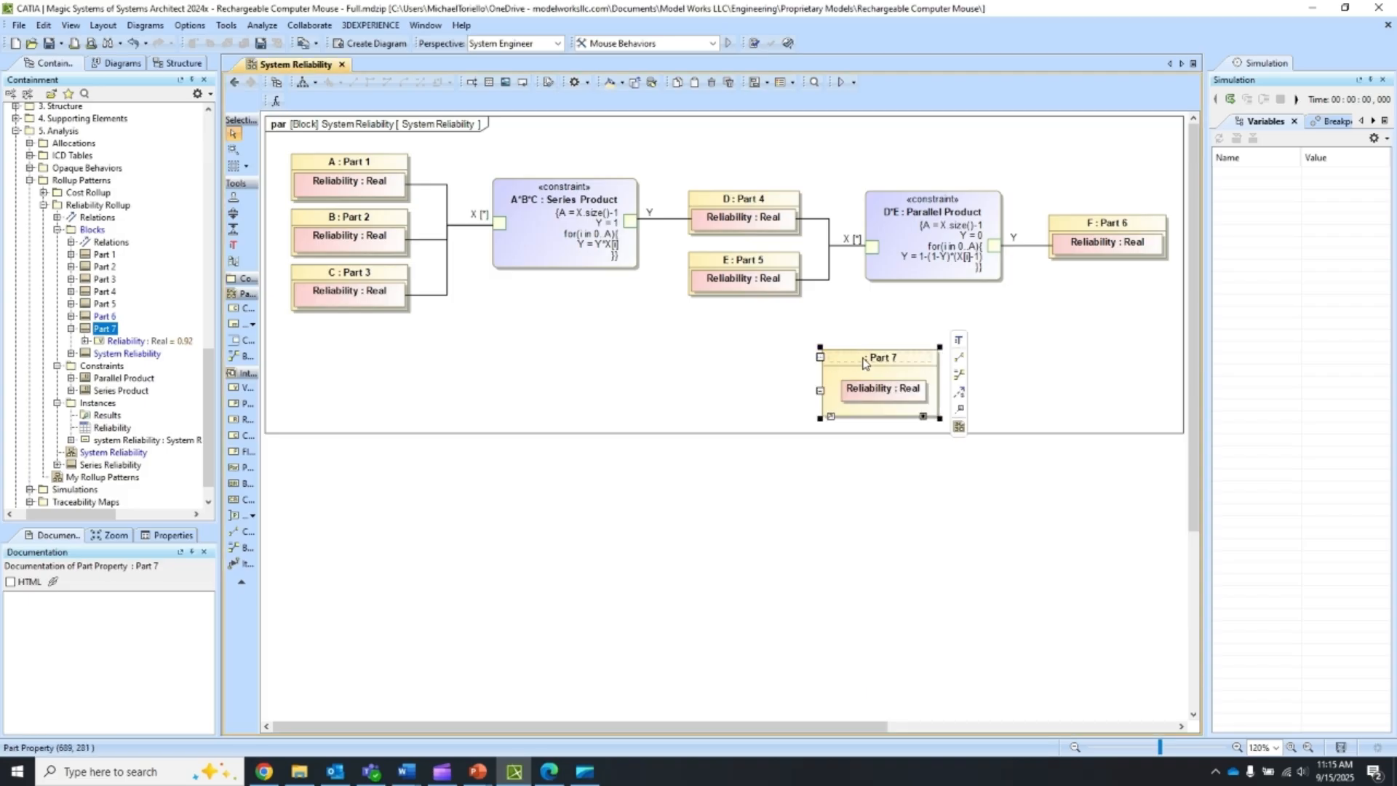
click(855, 359)
text(G :)
click(1058, 336)
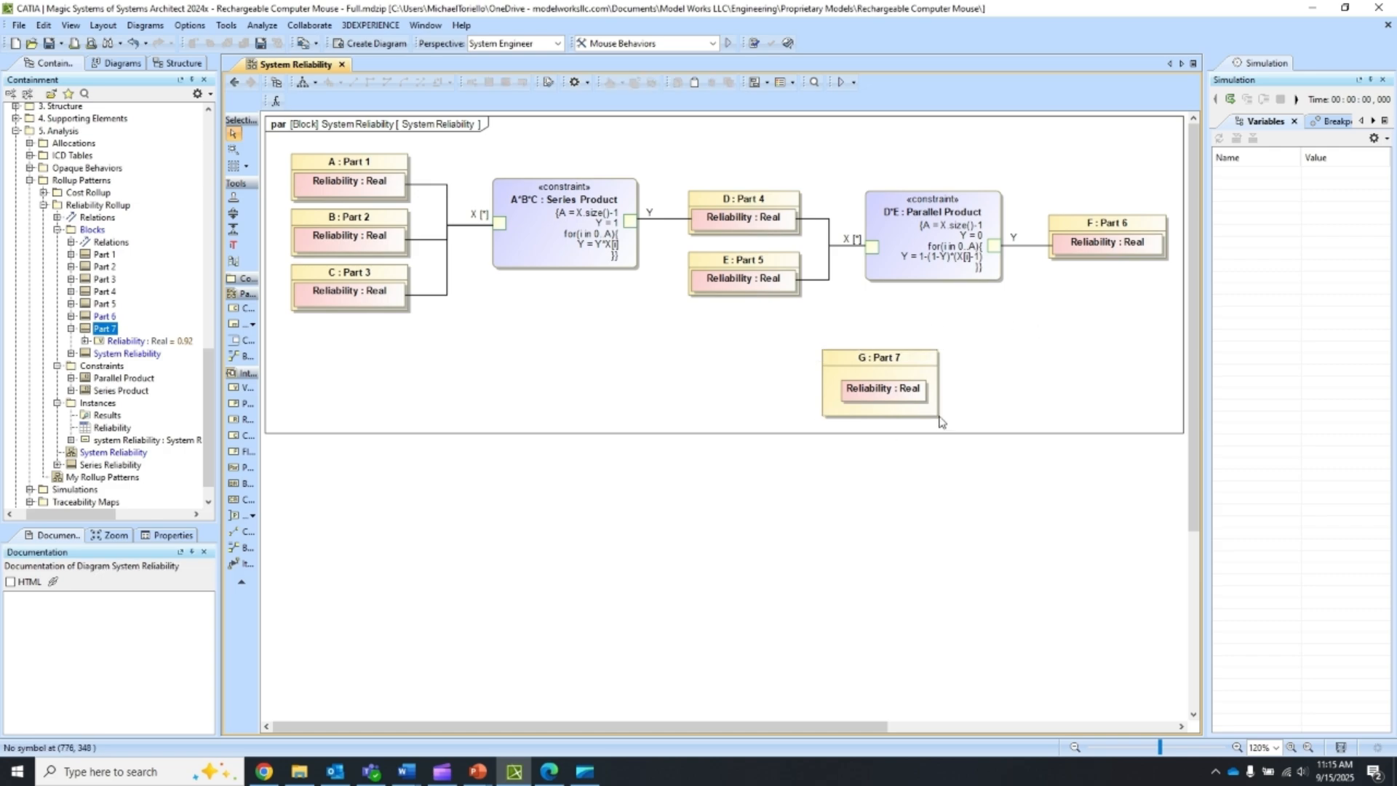
Step: Shift the Reliability value property inside part G and move the whole part beneath E : Part 5
click(840, 402)
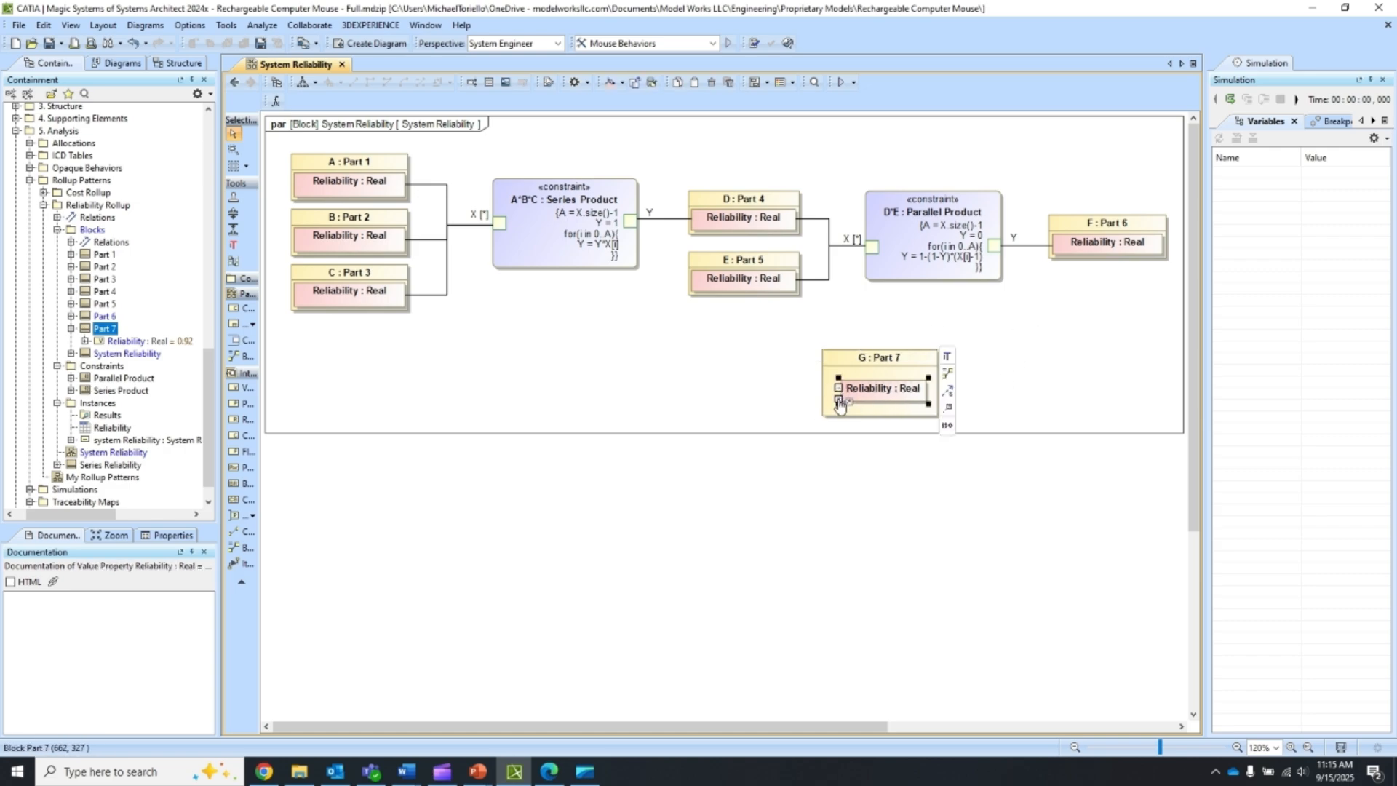
click(1059, 347)
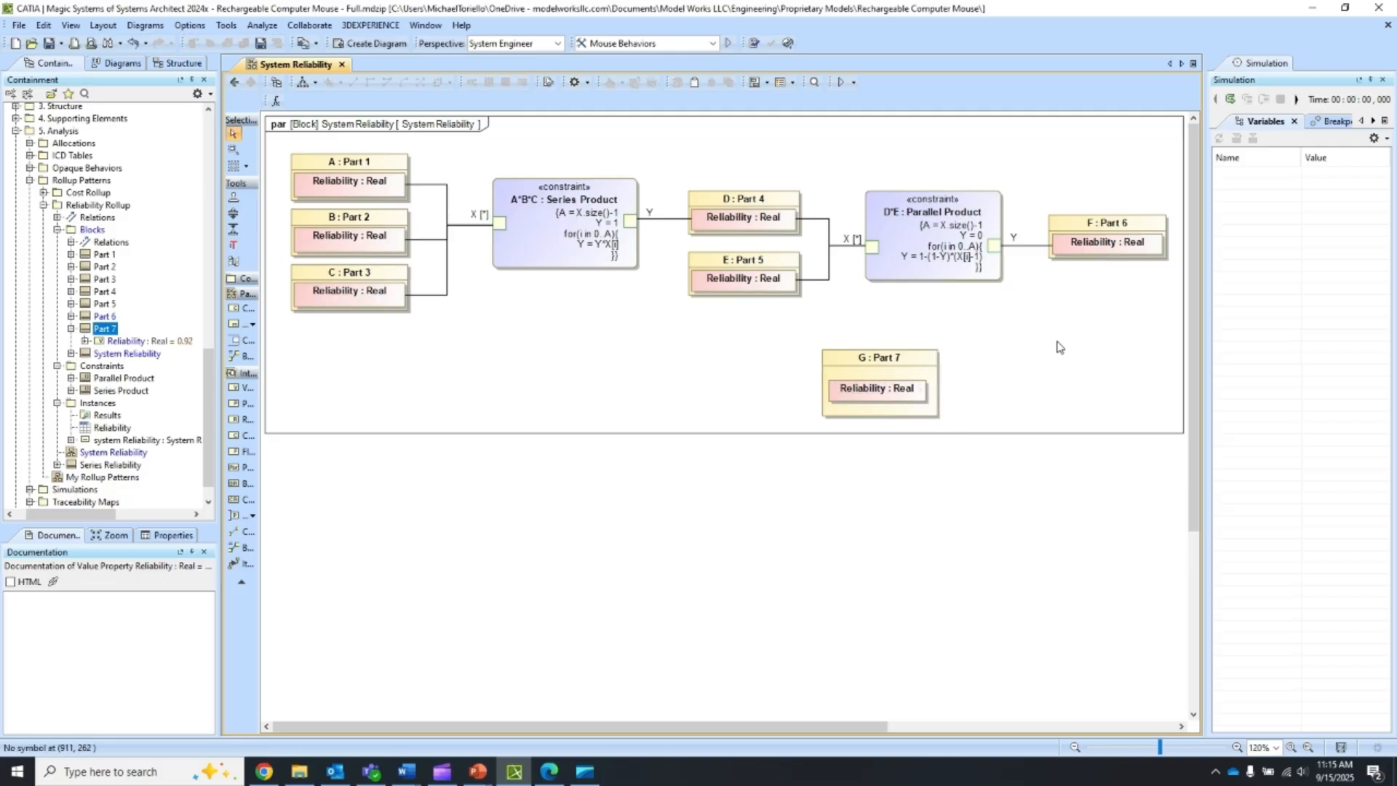
drag(916, 368, 771, 363)
click(975, 352)
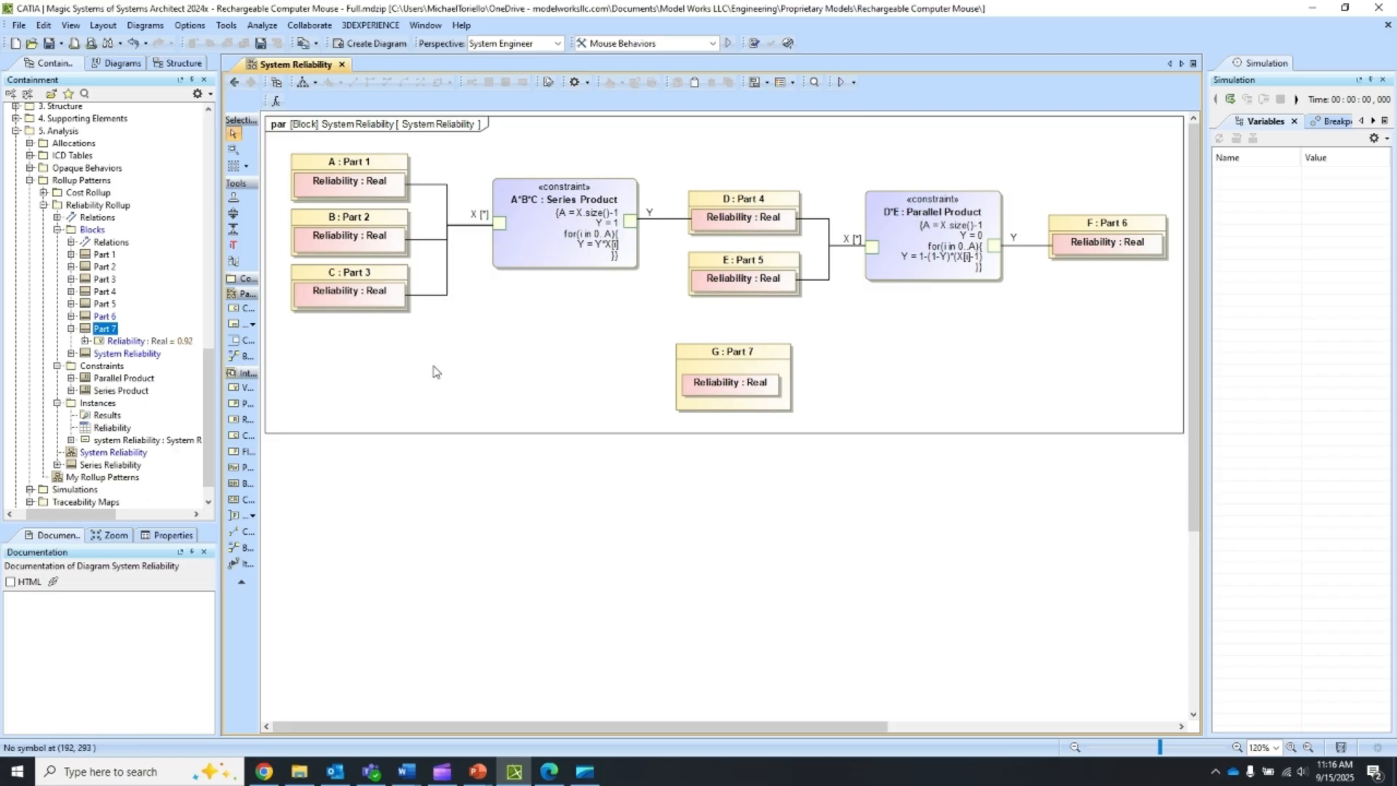
Step: Create a constraint block named Series2 in the Constraints package
click(118, 378)
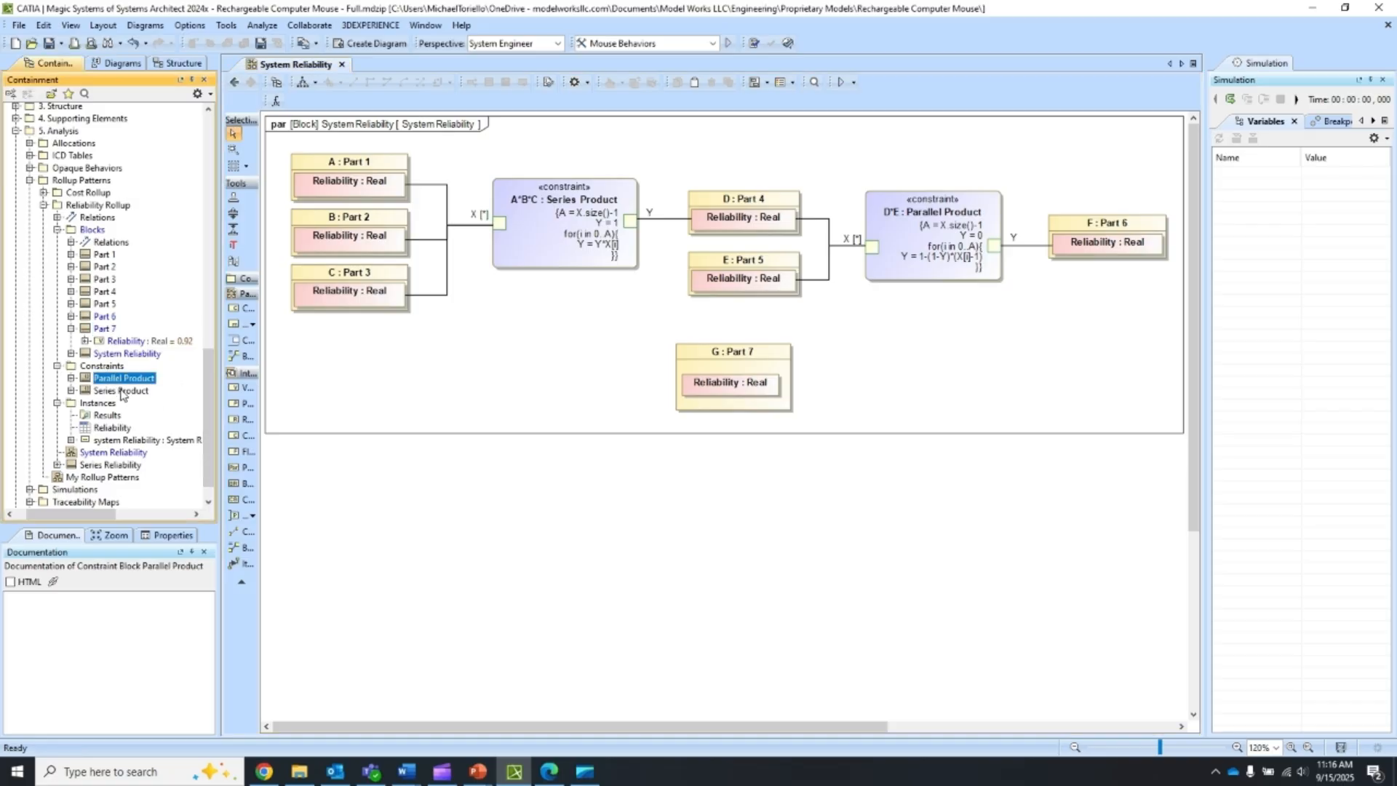
click(121, 392)
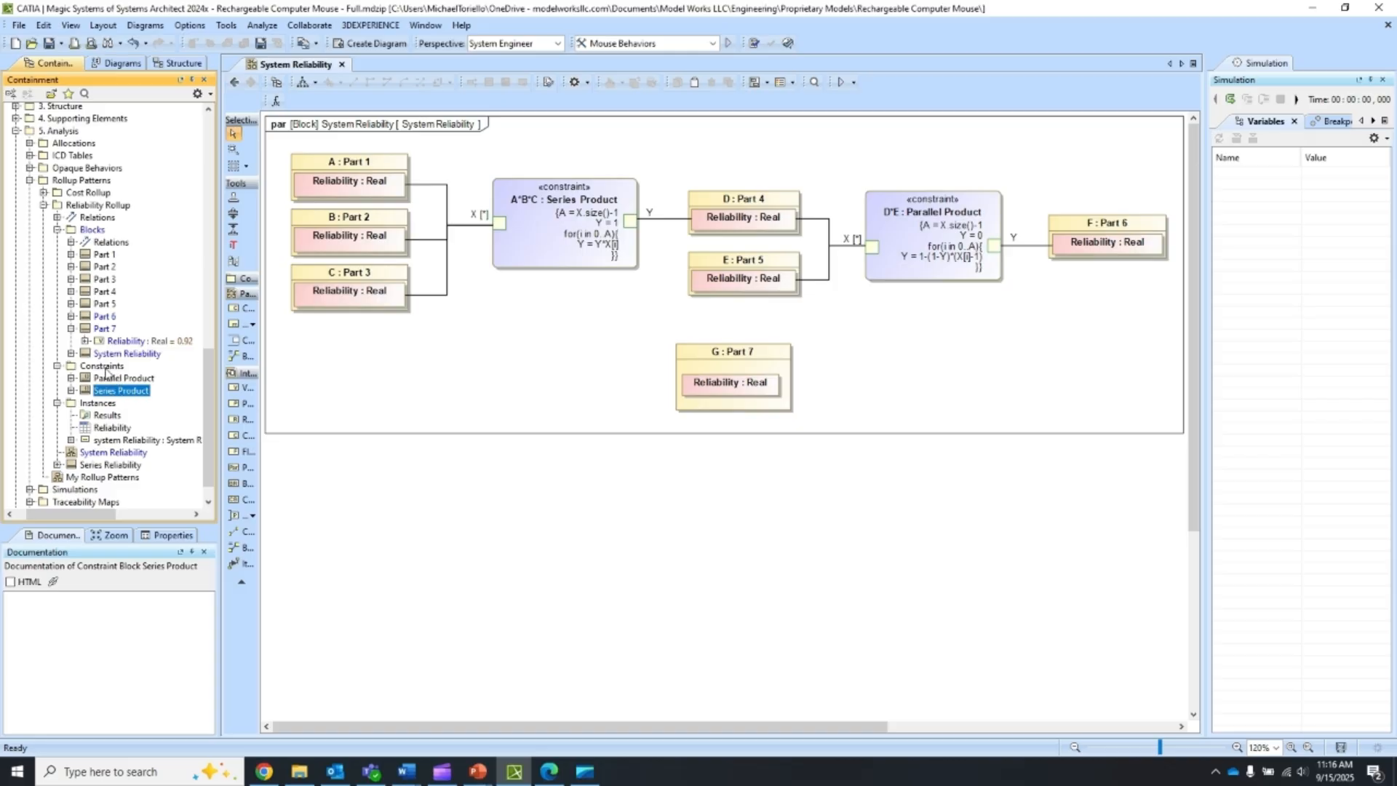
right_click(109, 367)
click(153, 377)
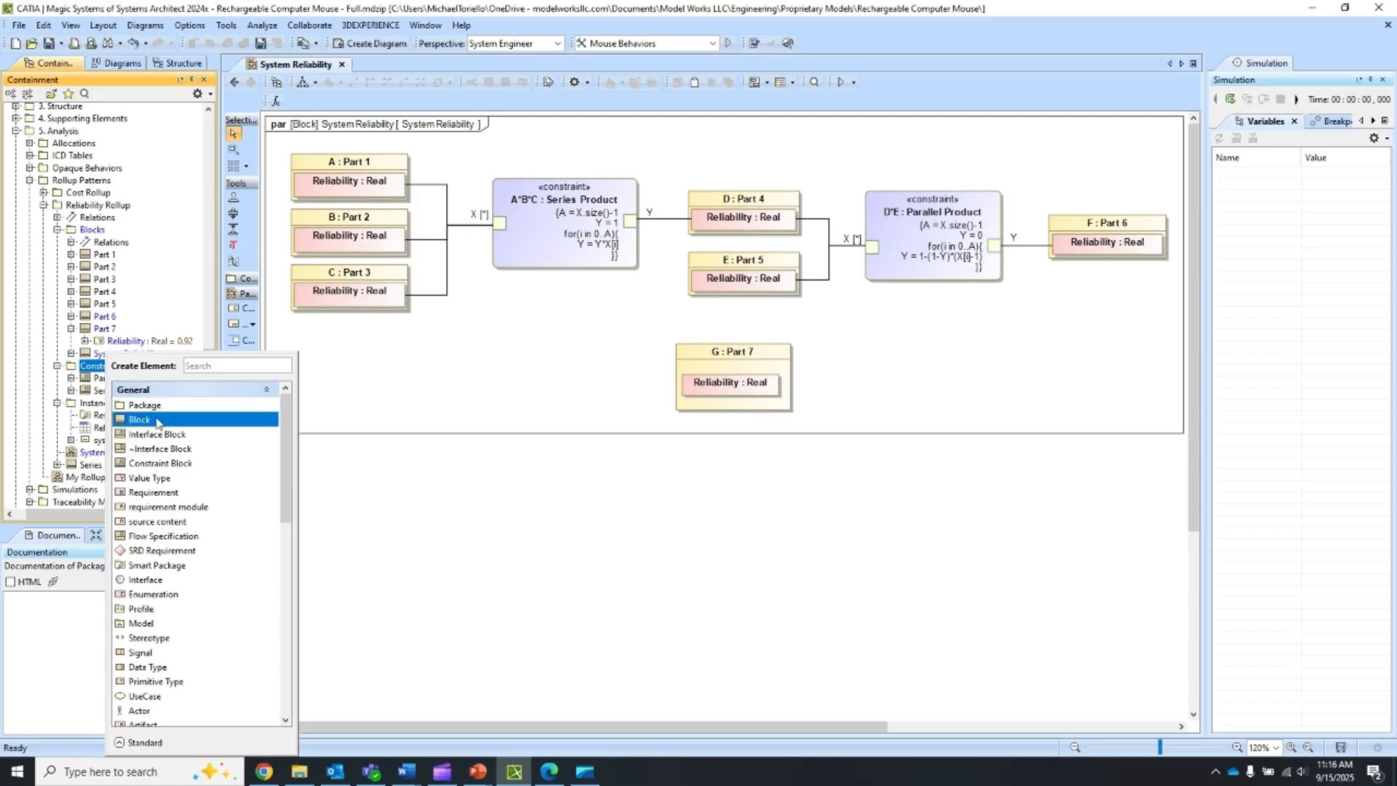
click(160, 462)
text(Series2)
key(Return)
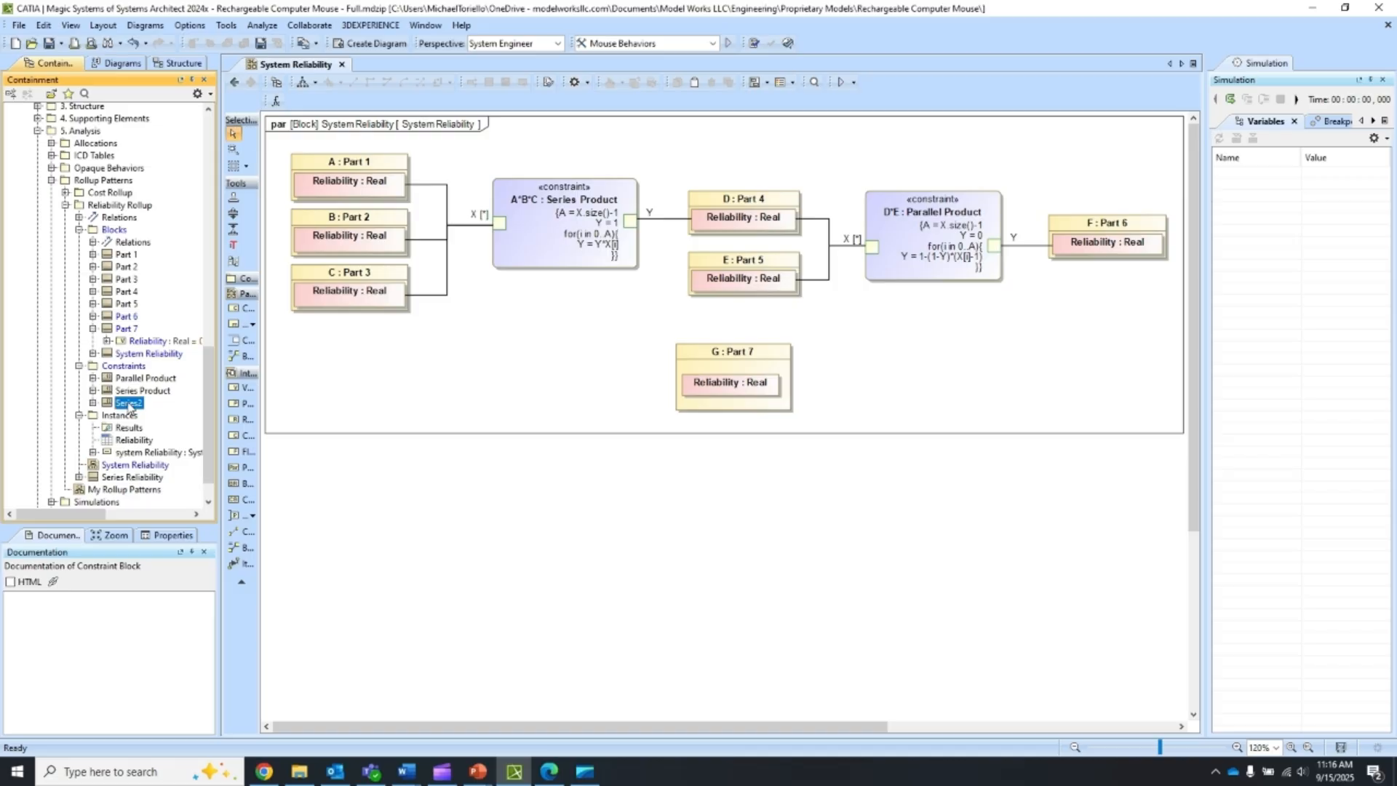
Step: Add a constraint parameter named In to the Series2 constraint block
right_click(128, 406)
click(94, 403)
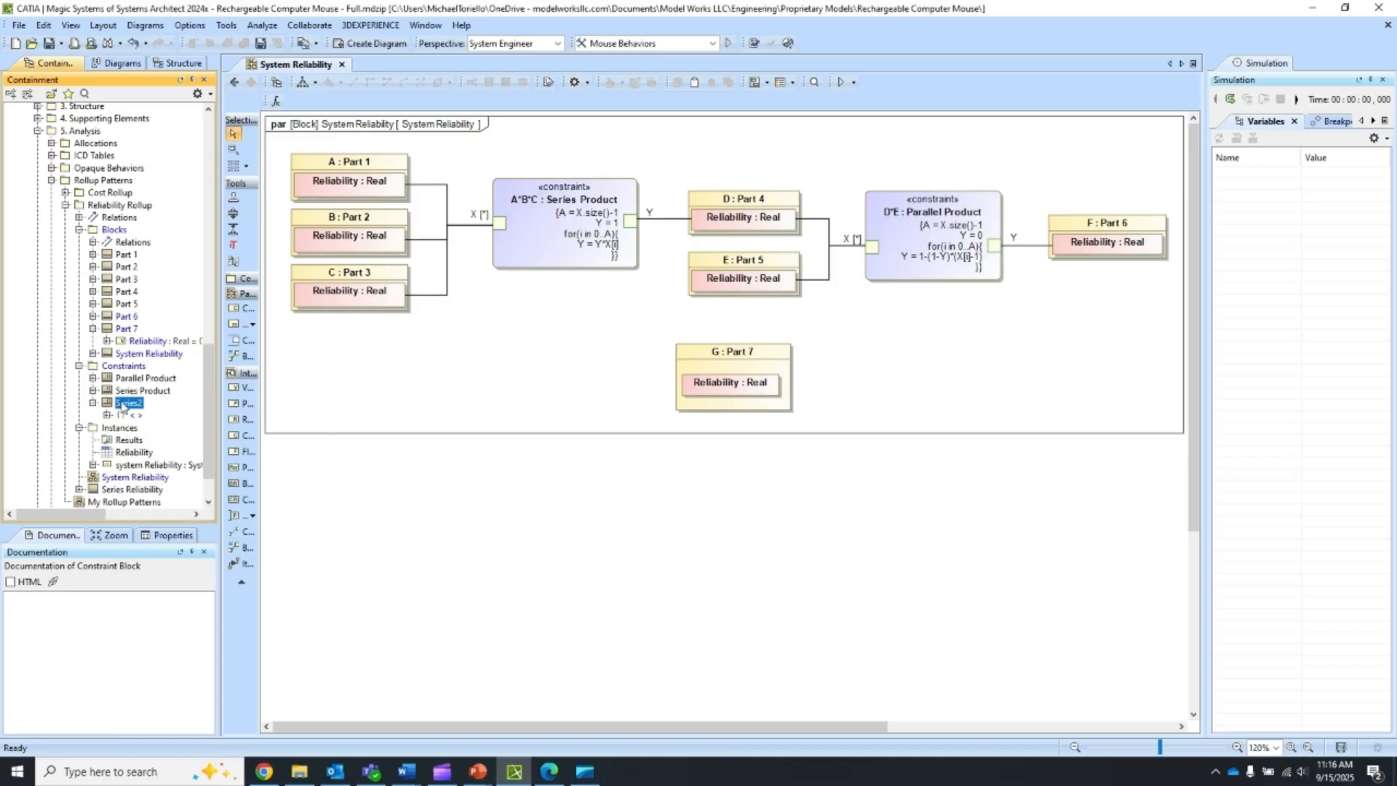
right_click(110, 405)
click(207, 406)
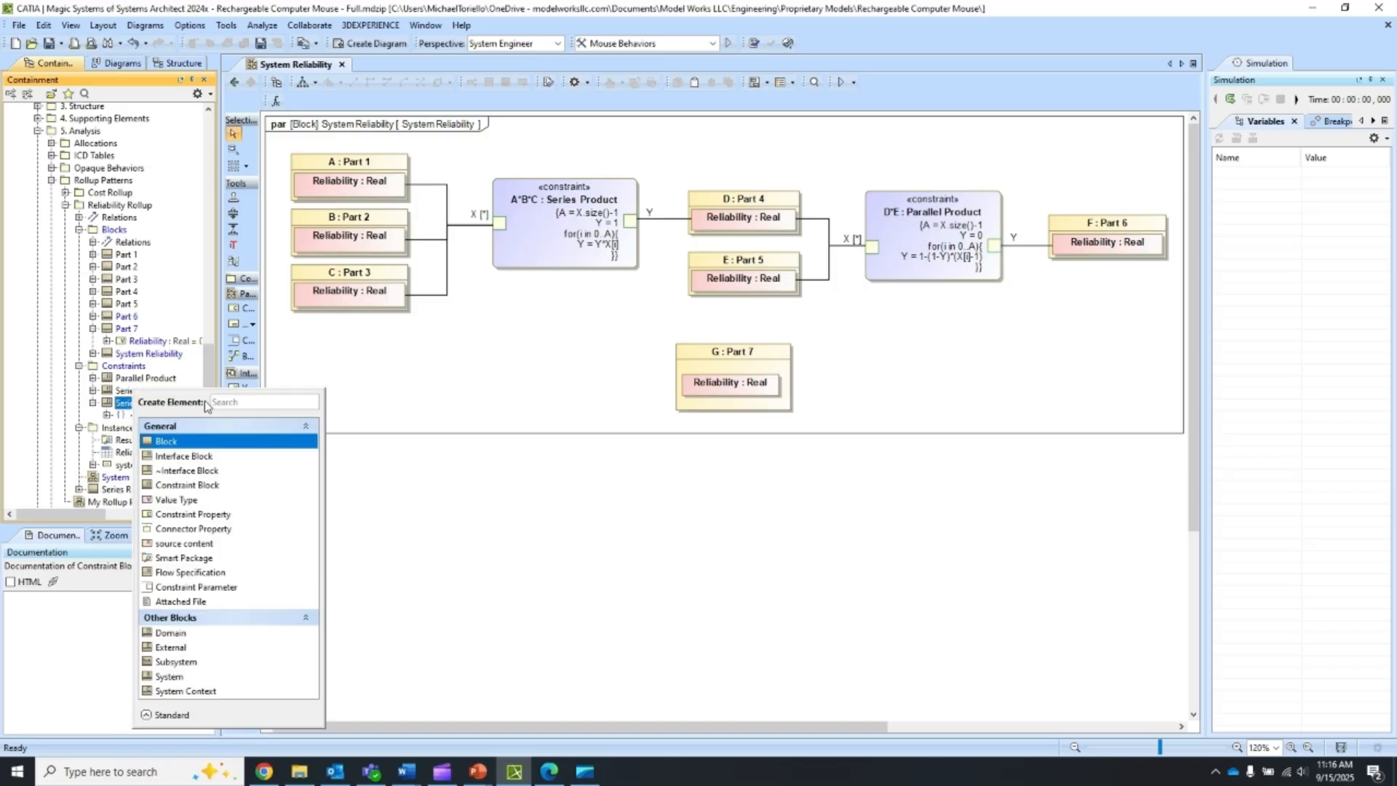
click(195, 587)
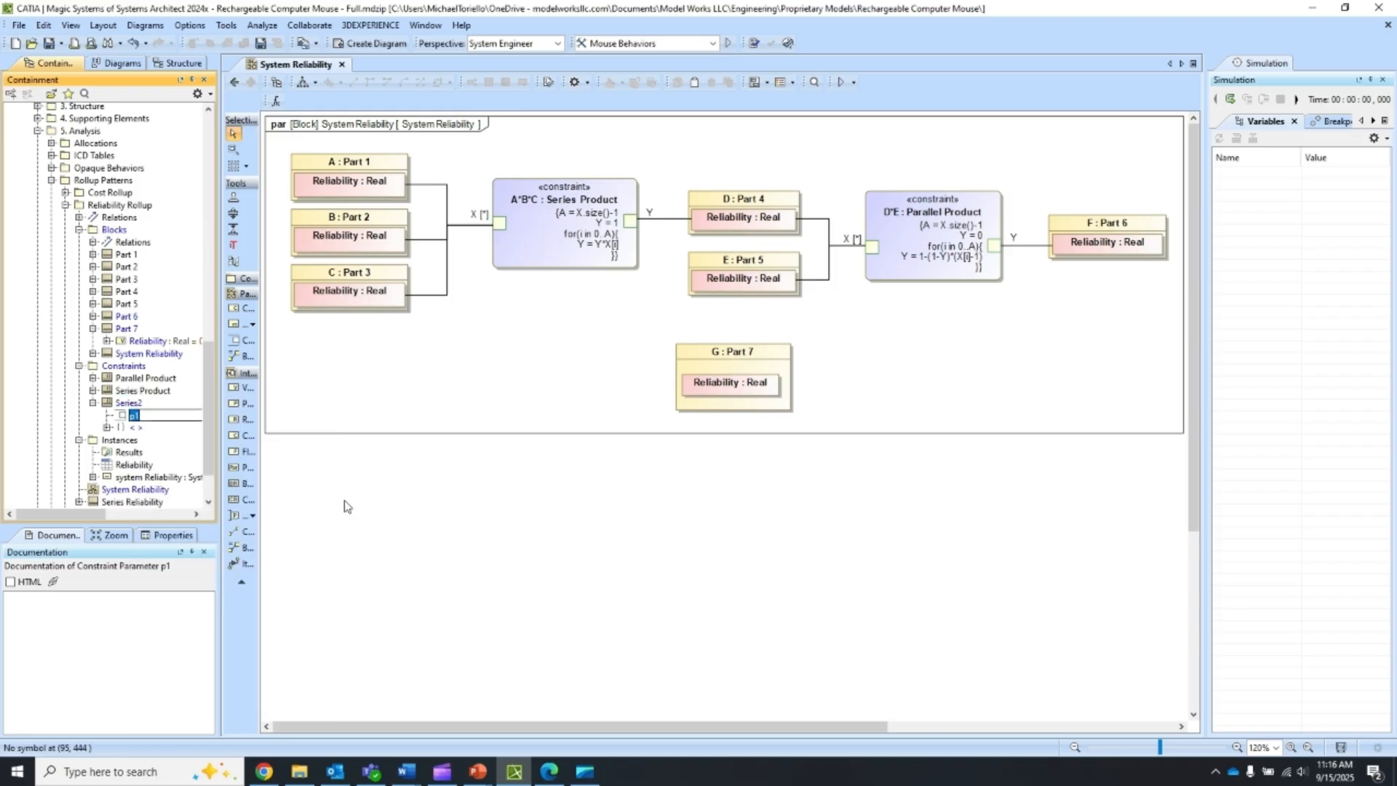
text(In)
key(Return)
Step: Add a constraint parameter named Out to the Series2 constraint block
right_click(128, 402)
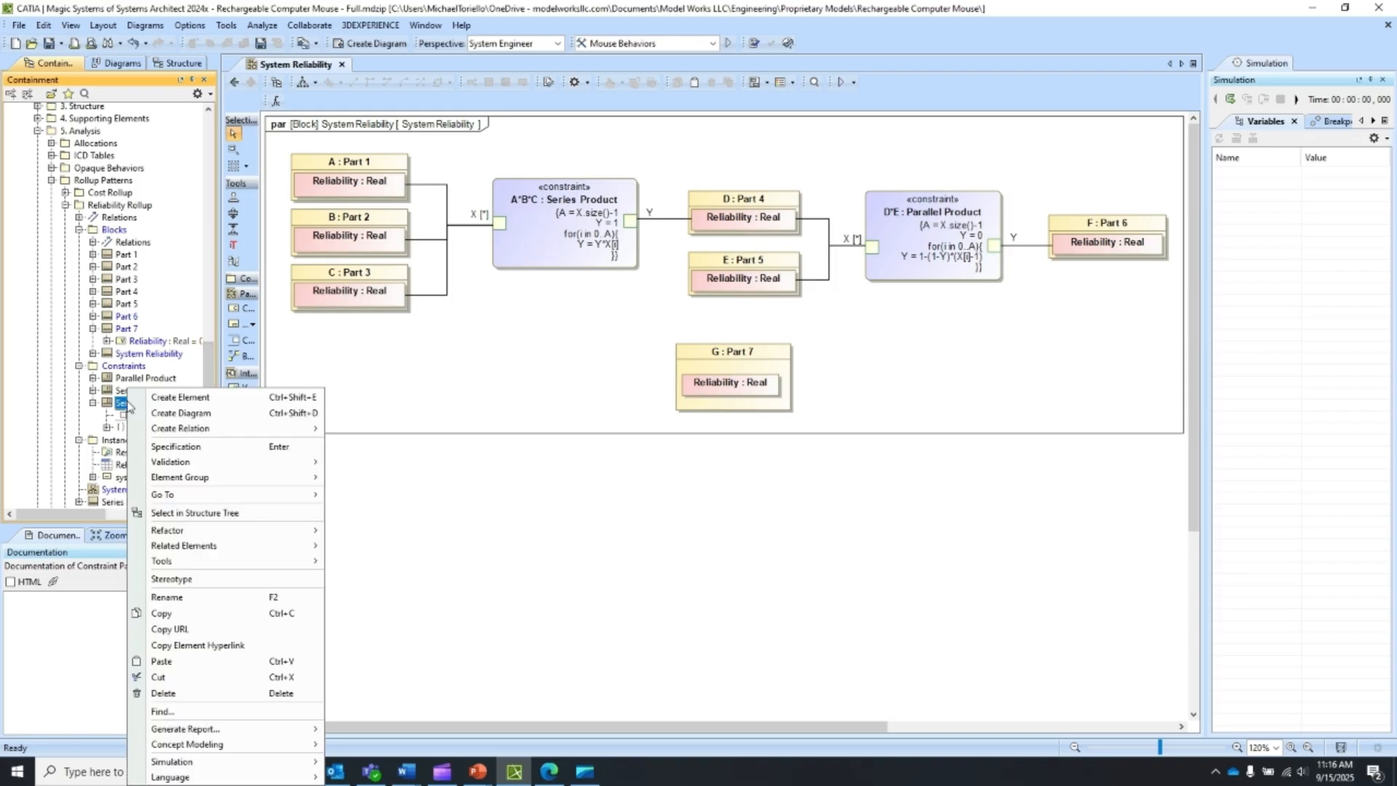
click(174, 398)
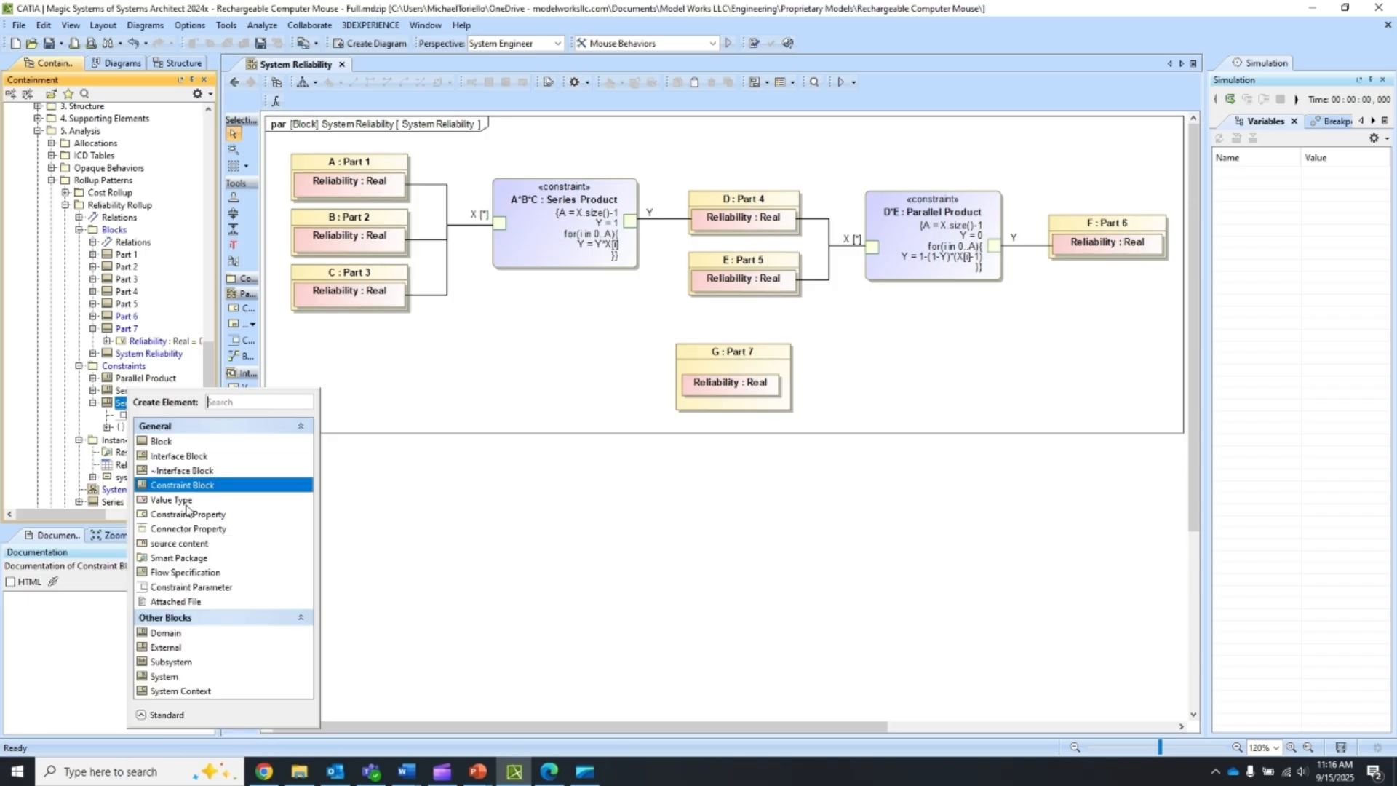
click(180, 600)
text(Out)
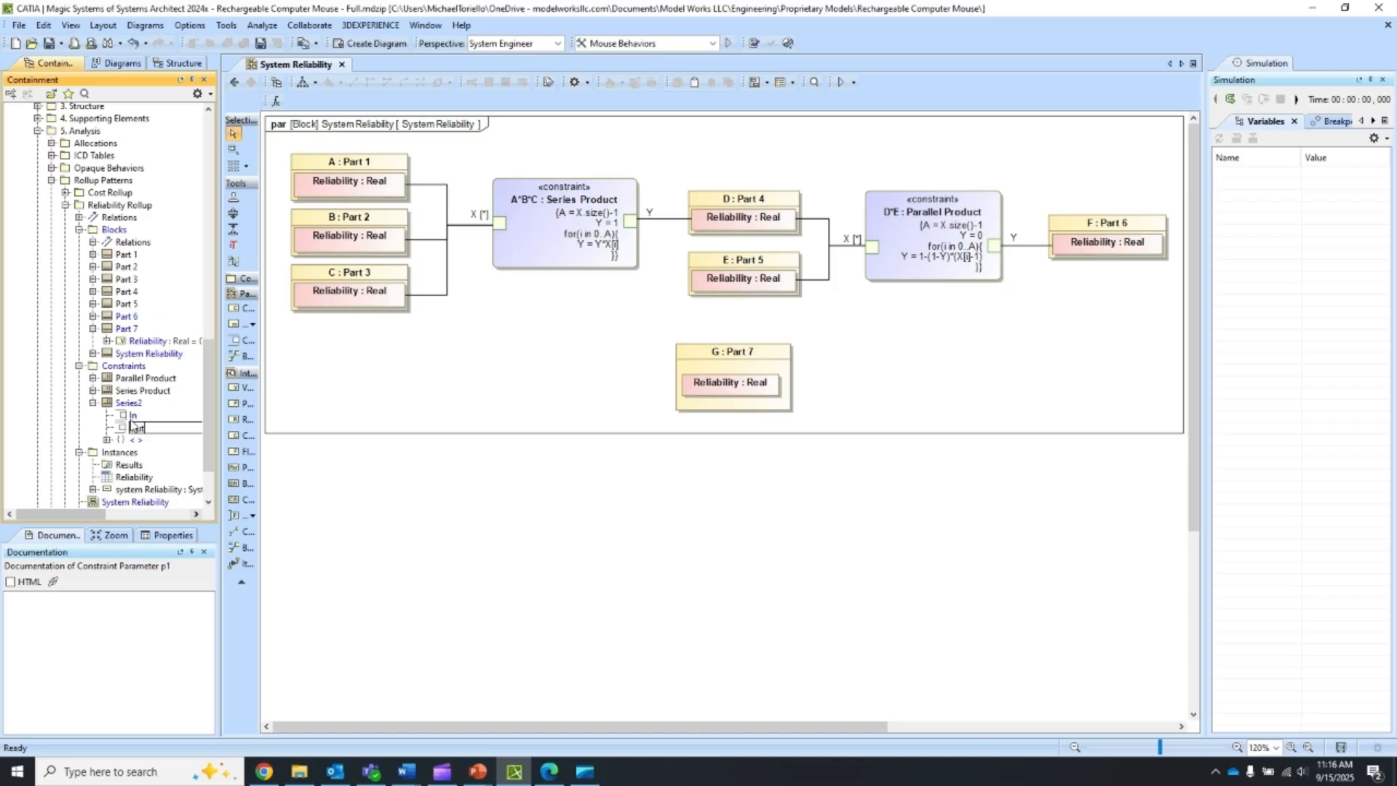
key(Return)
Step: Set the multiplicity of the In constraint parameter in Series2 to *
double_click(133, 415)
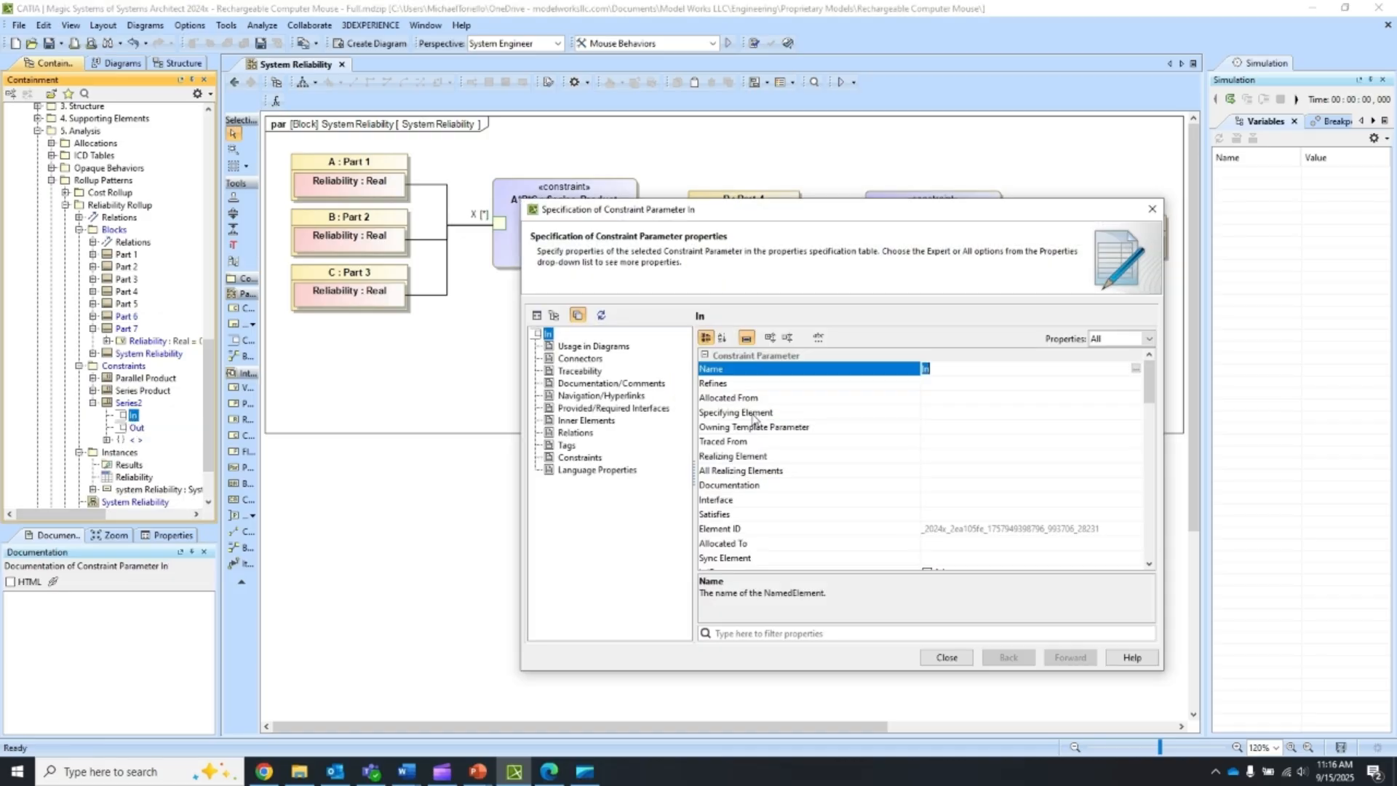
click(819, 635)
text(multi)
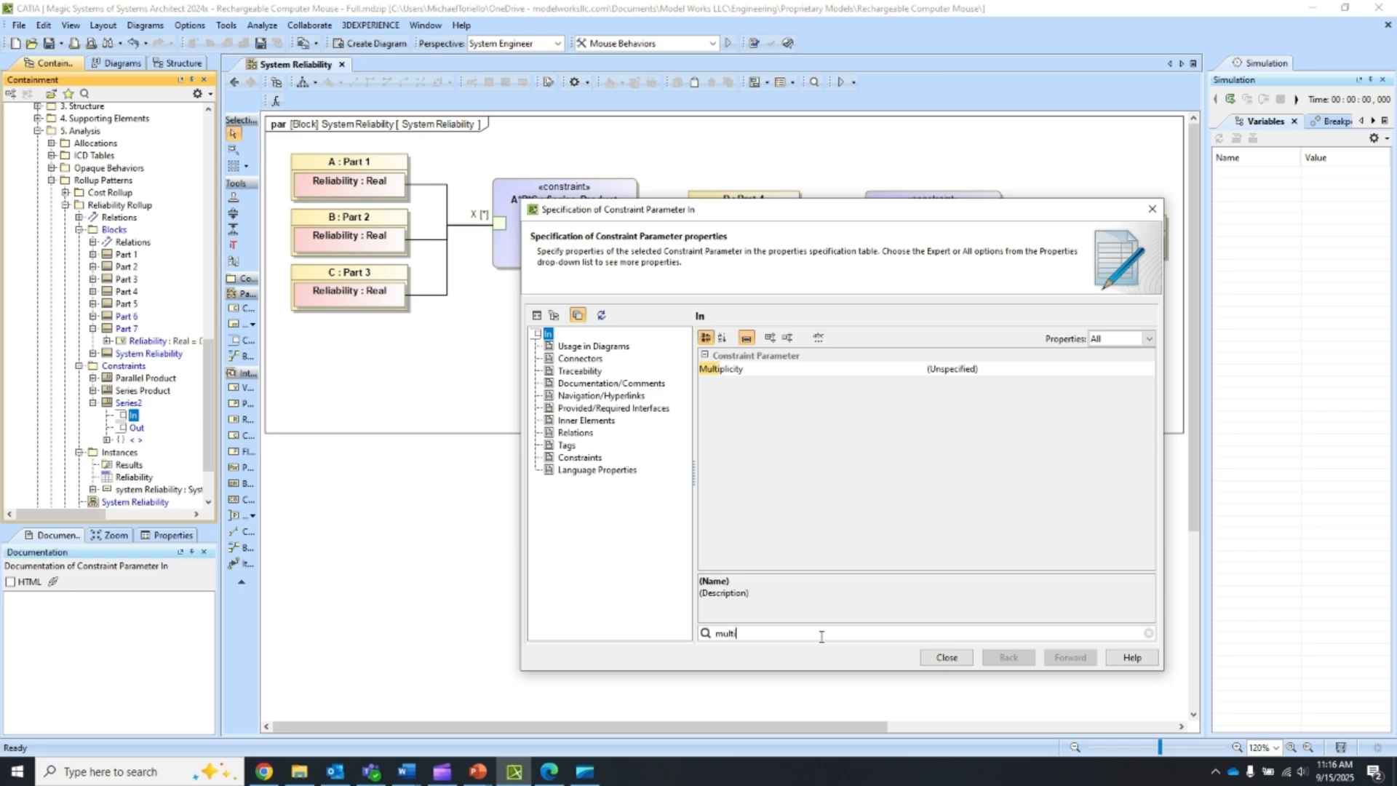
click(1100, 369)
click(946, 463)
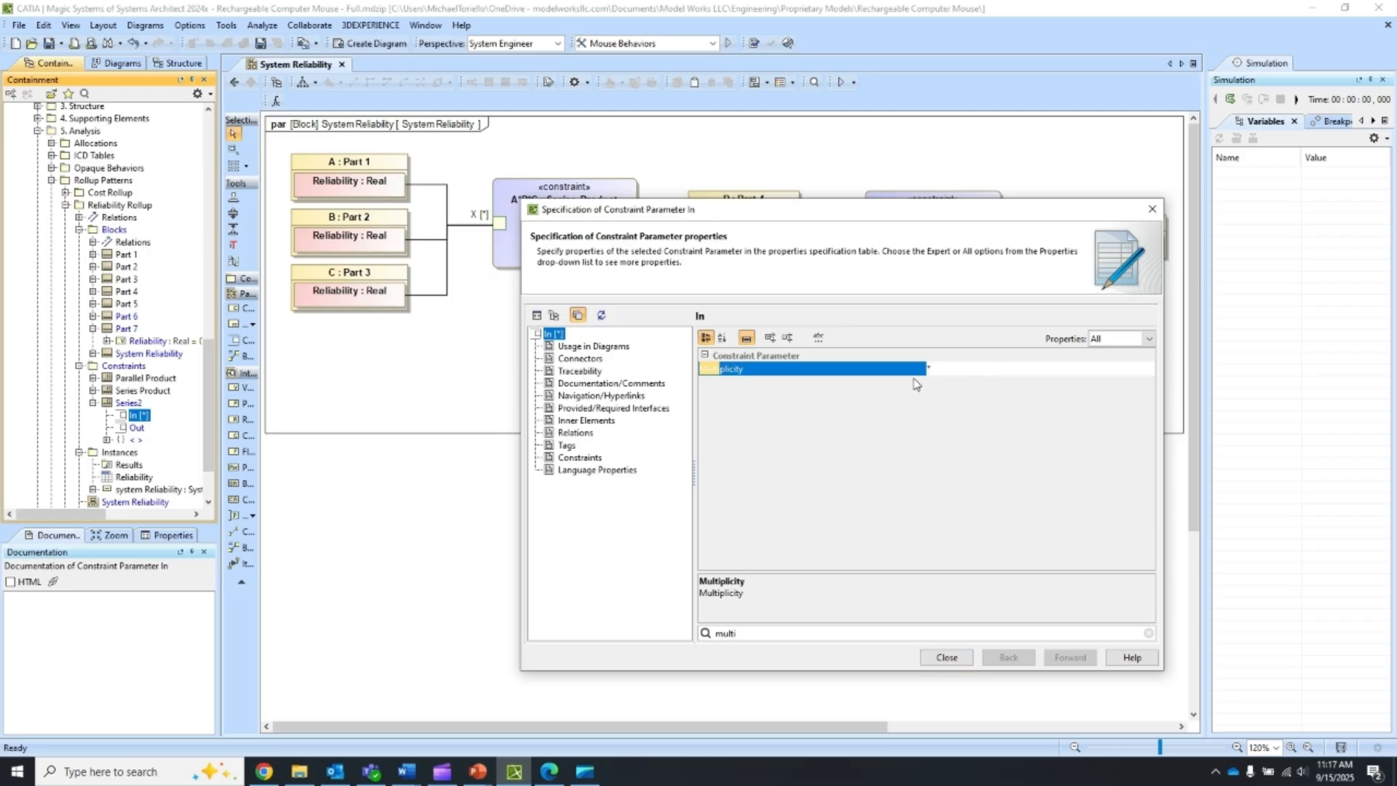
click(957, 658)
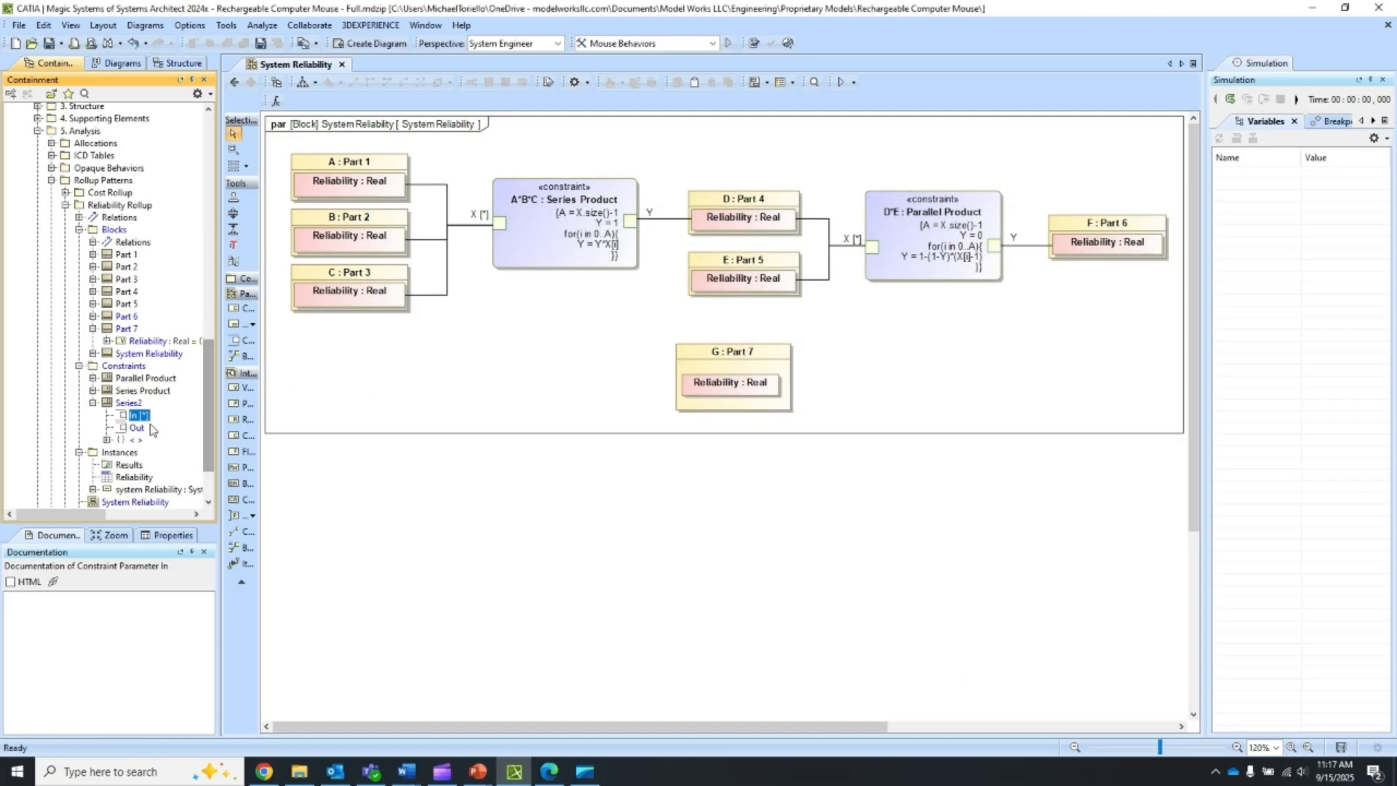
Step: Open the Series2 constraint's opaque expression for body and language editing and set its language to Groovy
click(107, 440)
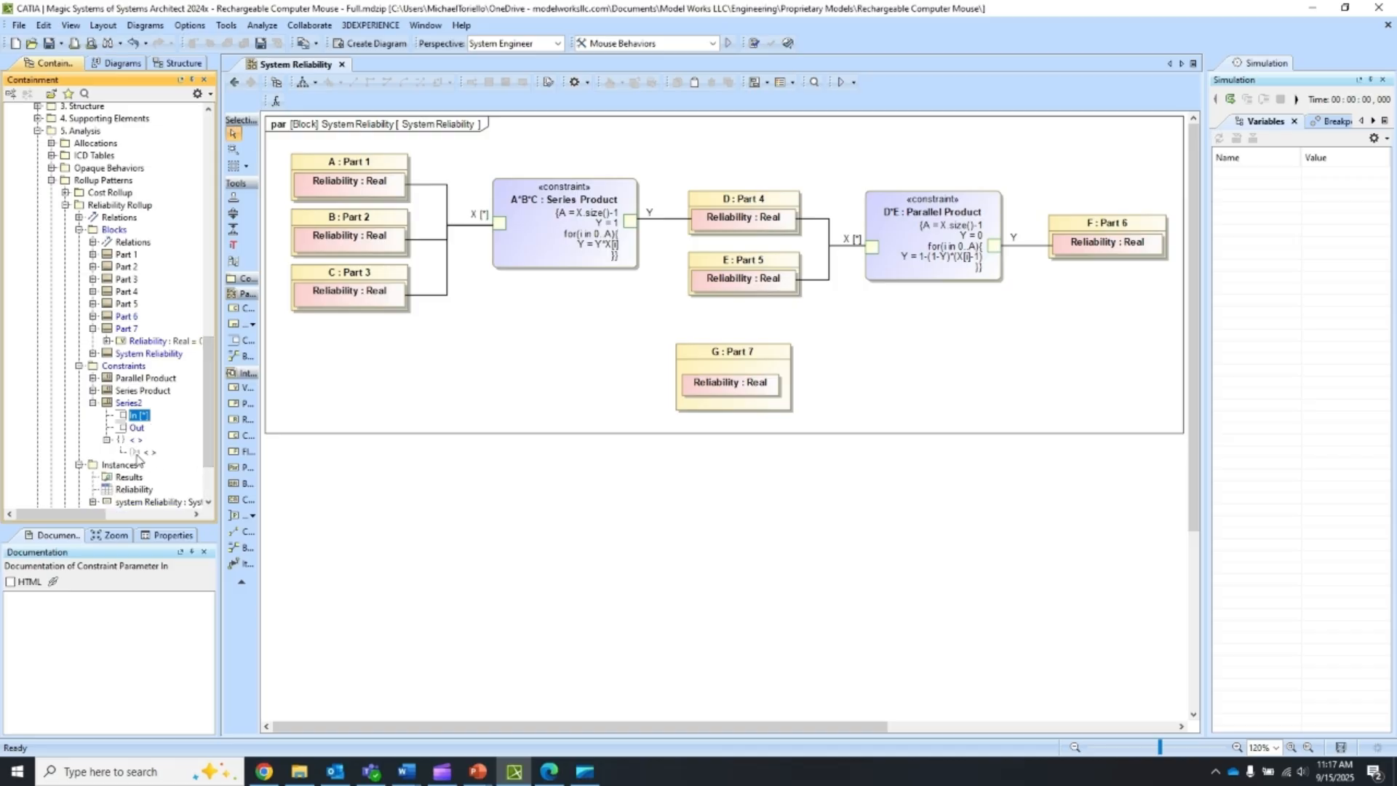
double_click(138, 452)
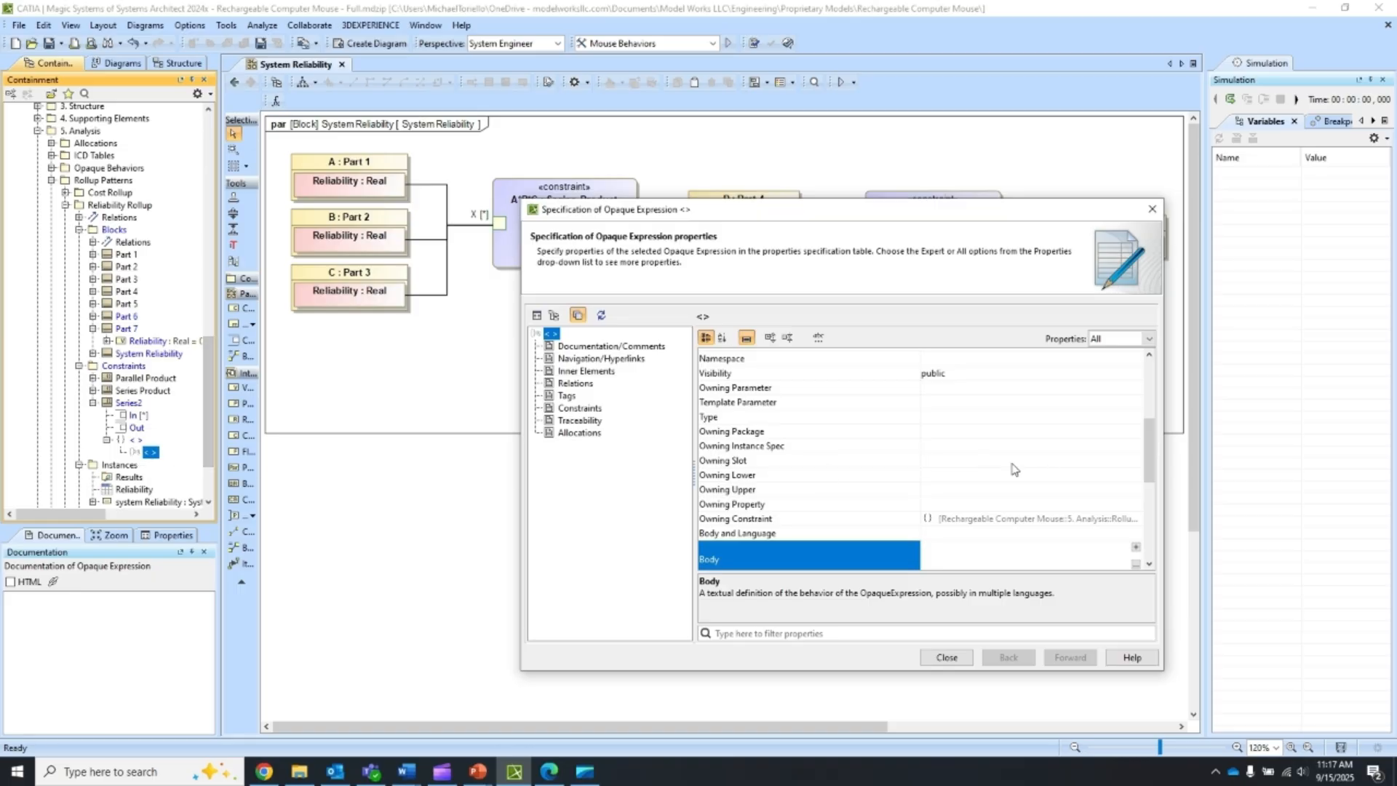
click(1052, 535)
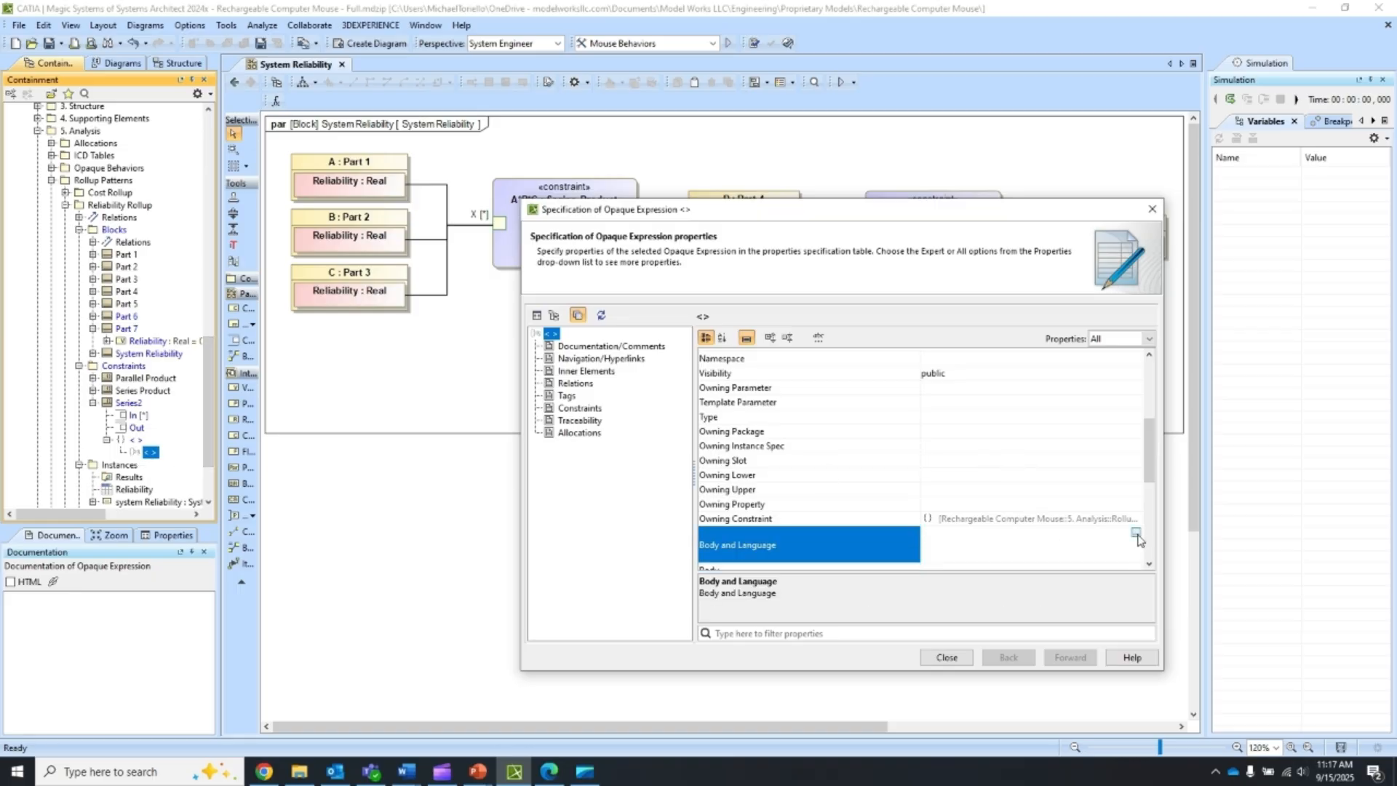
click(1136, 535)
click(480, 334)
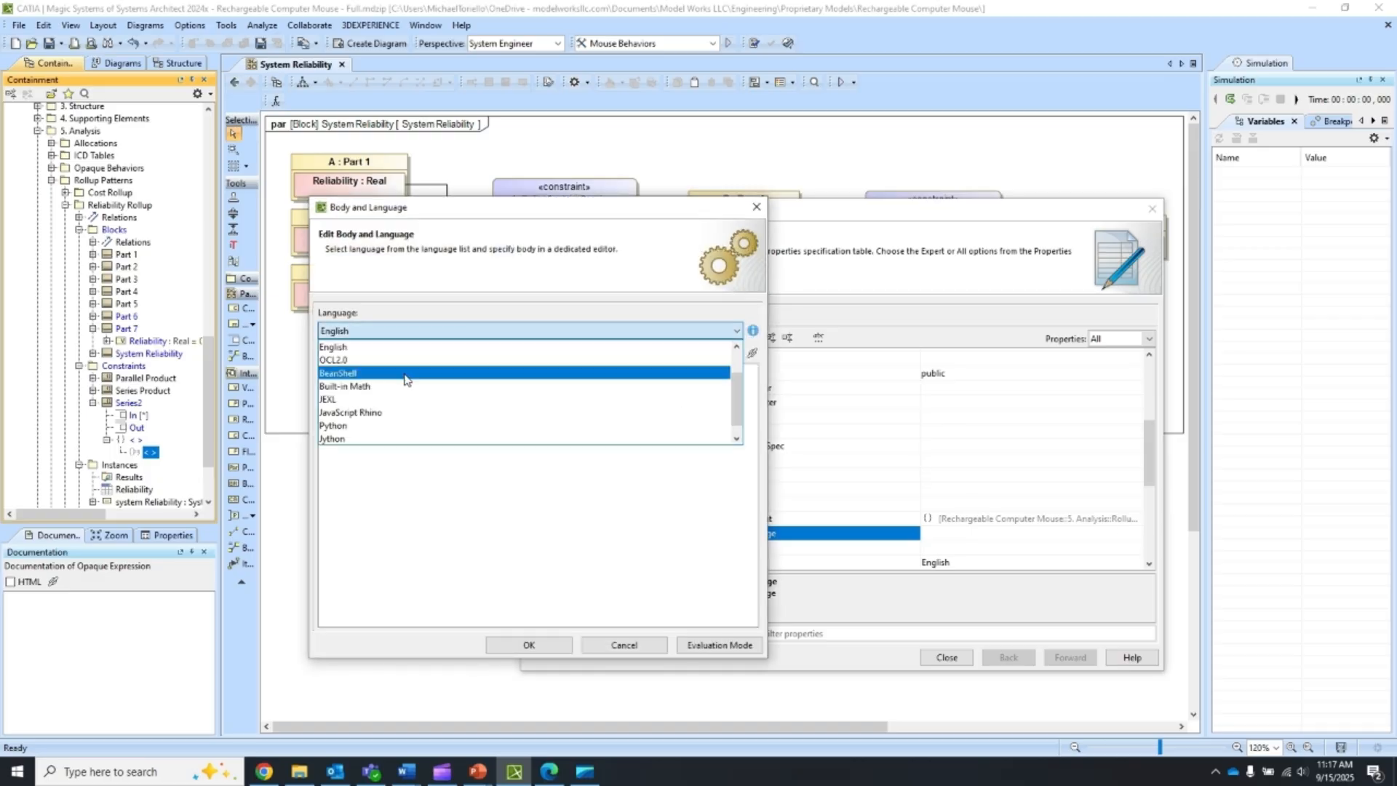
scroll(371, 402, down, 2)
scroll(360, 437, up, 2)
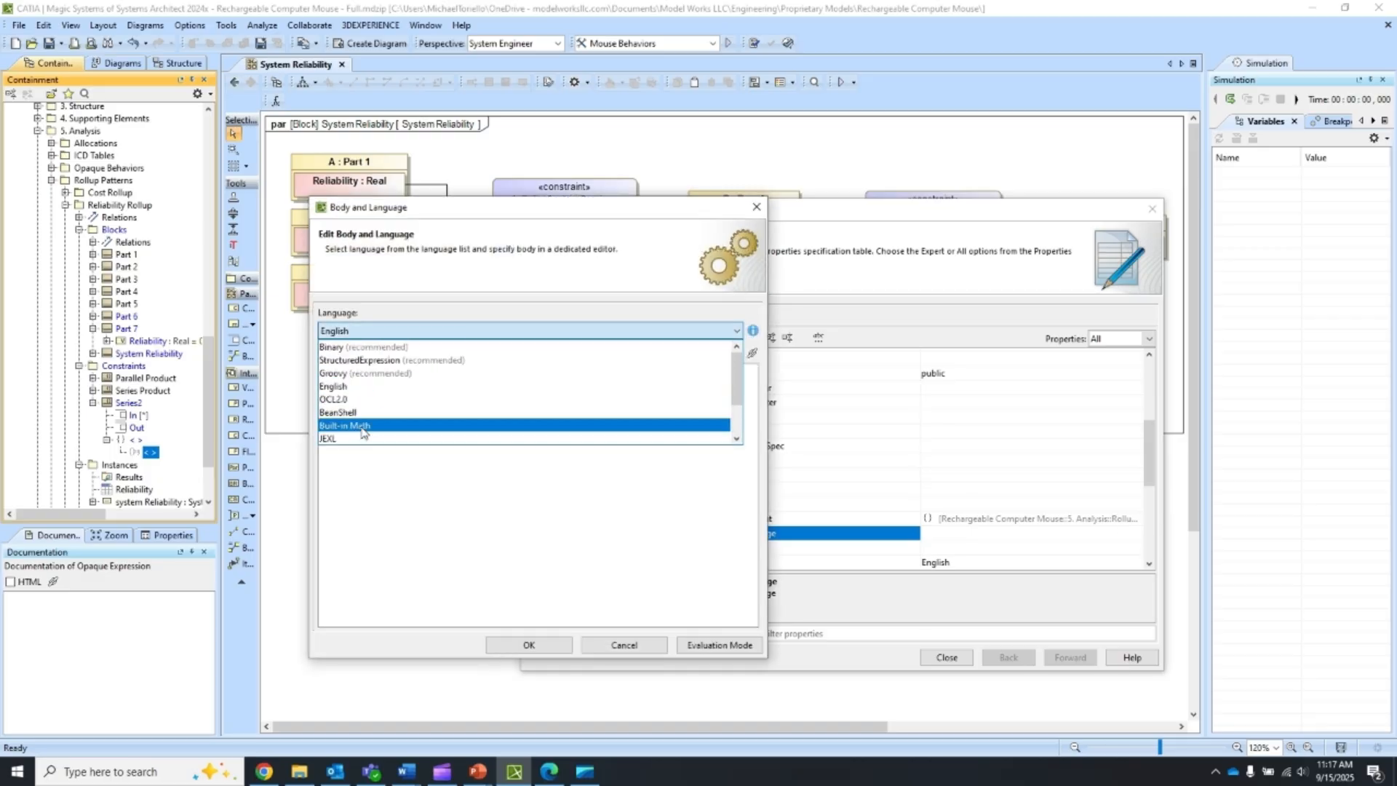
click(340, 373)
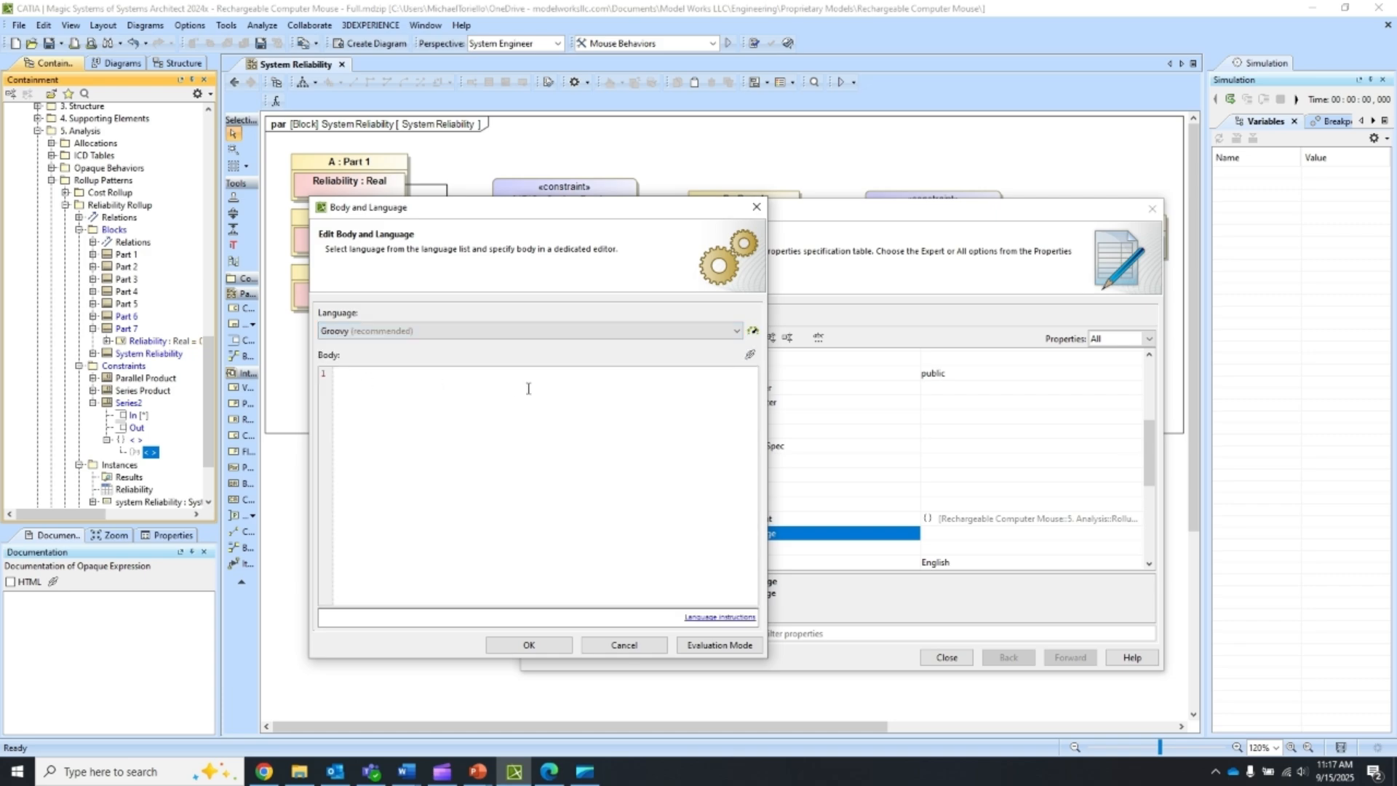
Step: Define the Series2 expression body as A = In.size()-1, Out = 1, and for(i in 0..A){ Out = Out*In[i] } on separate lines
click(340, 375)
text(a = In.size()-1)
key(Return)
text(Out = 1)
key(Return)
text(for(i in 0..A){)
key(Return)
key(Tab)
text(Out = )
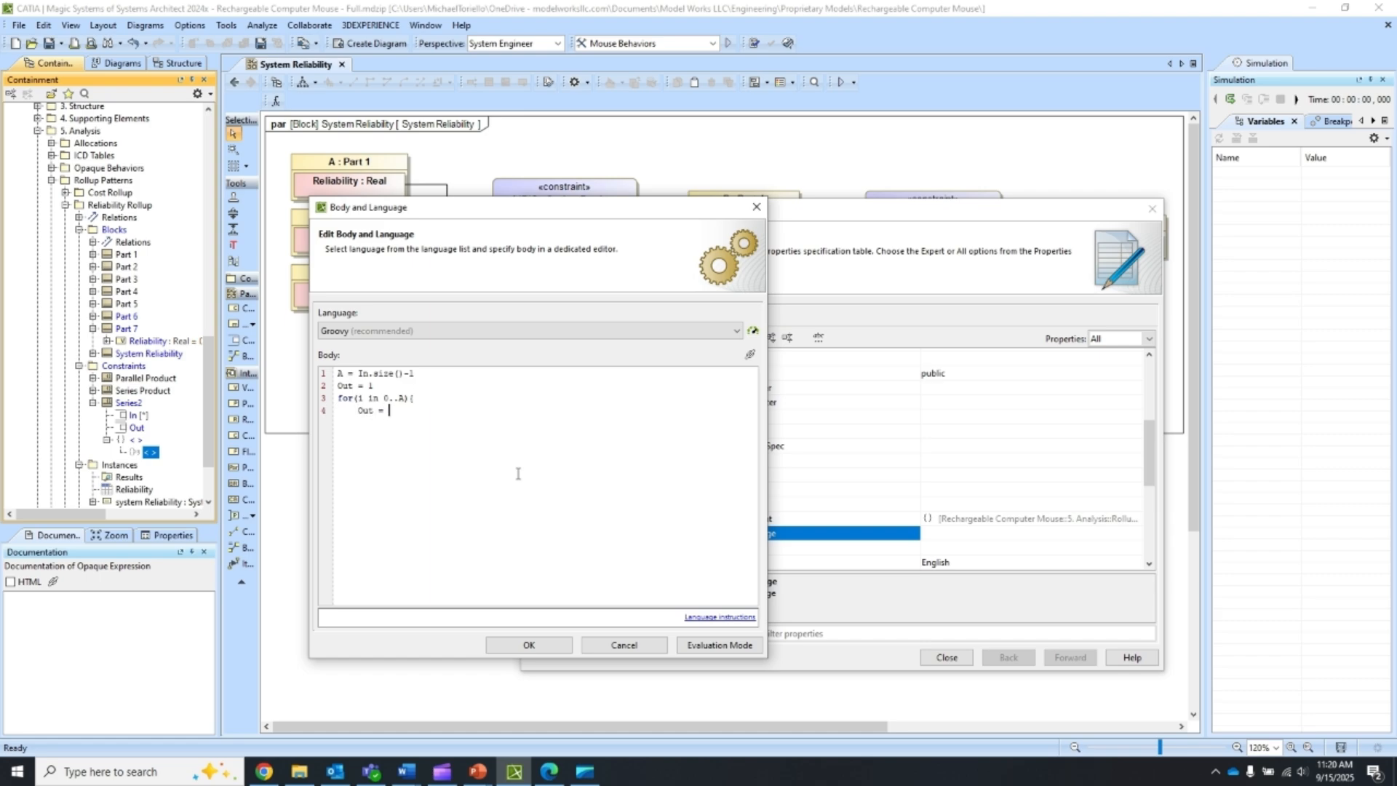
text(Out*In[i])
key(Return)
text(})
click(529, 645)
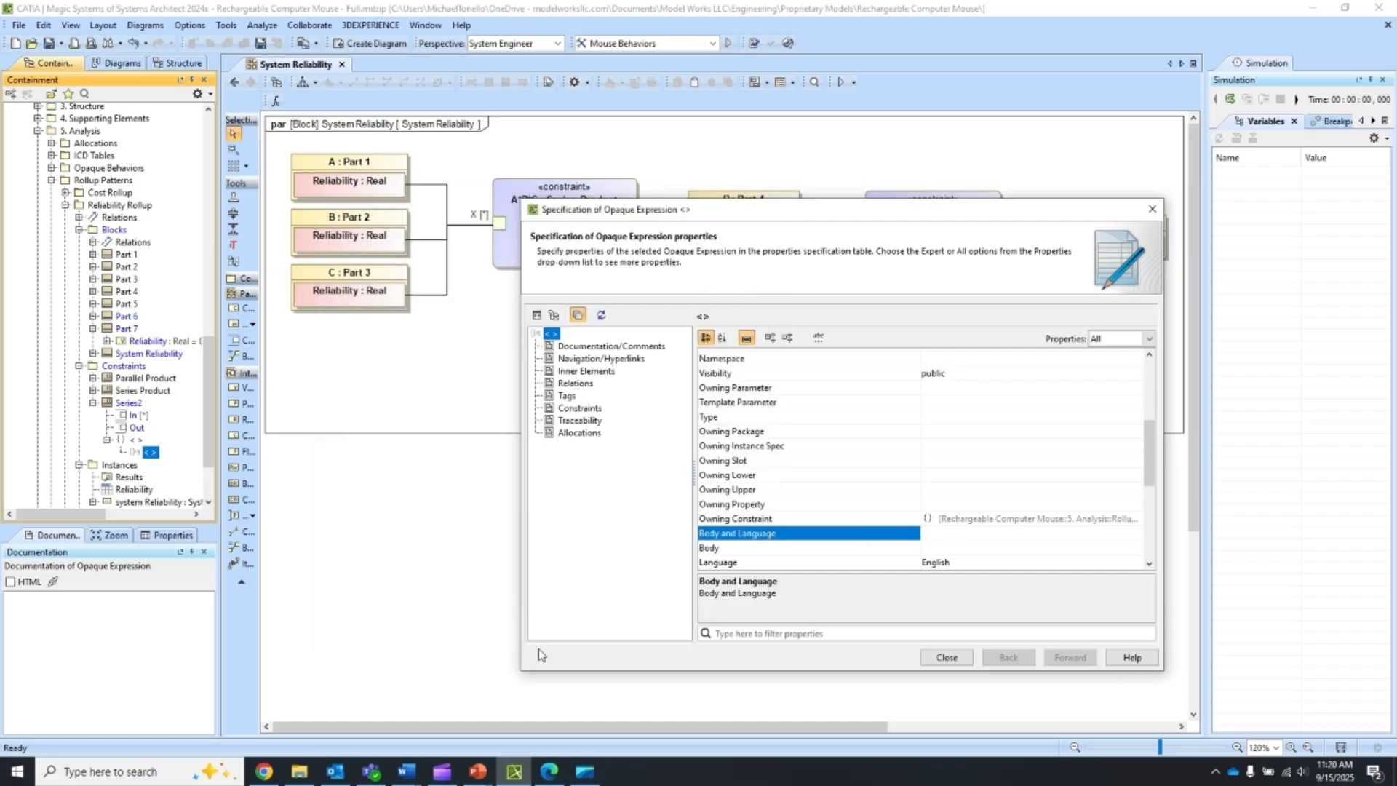
click(947, 657)
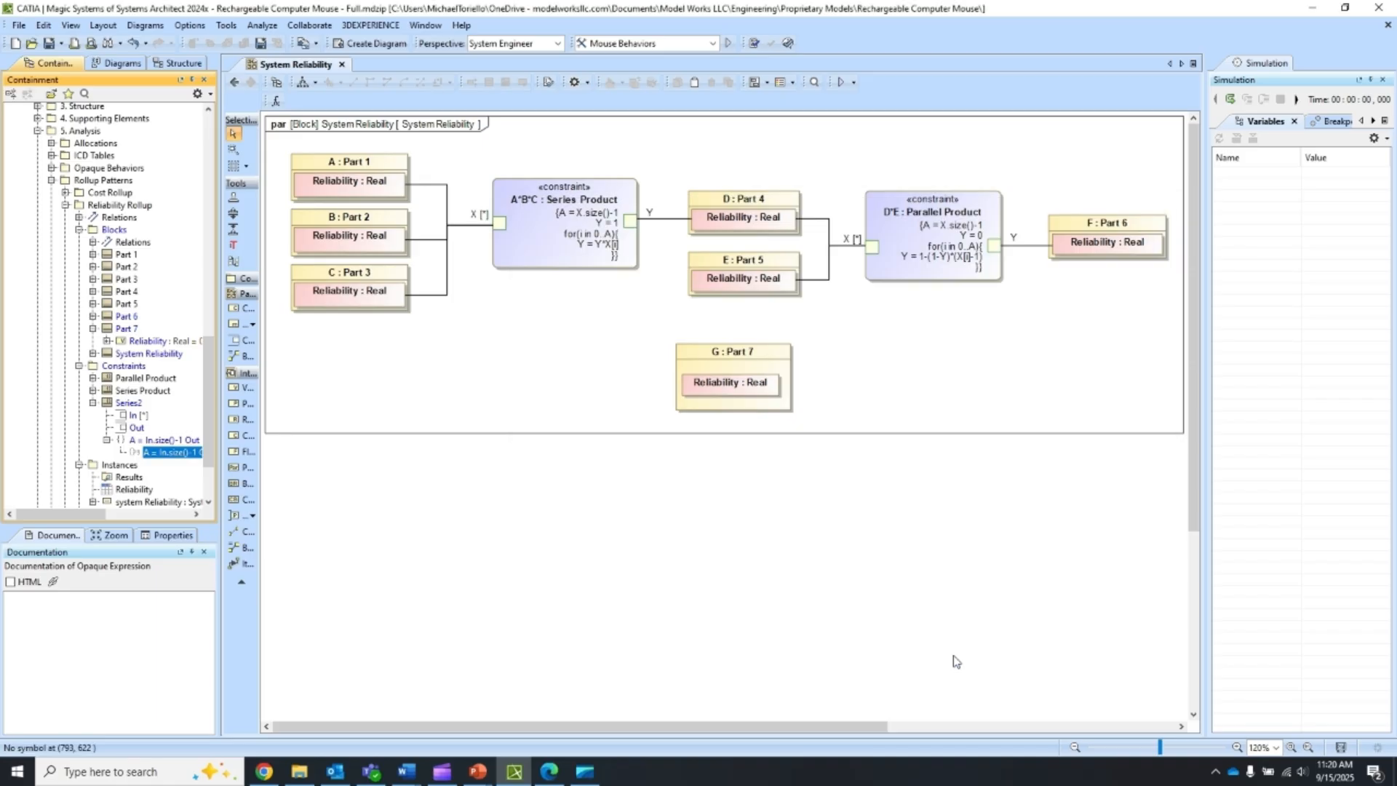
Step: Add a constraint property named G*DE beneath the Parallel Product constraint and type it by Series2
click(244, 307)
click(904, 364)
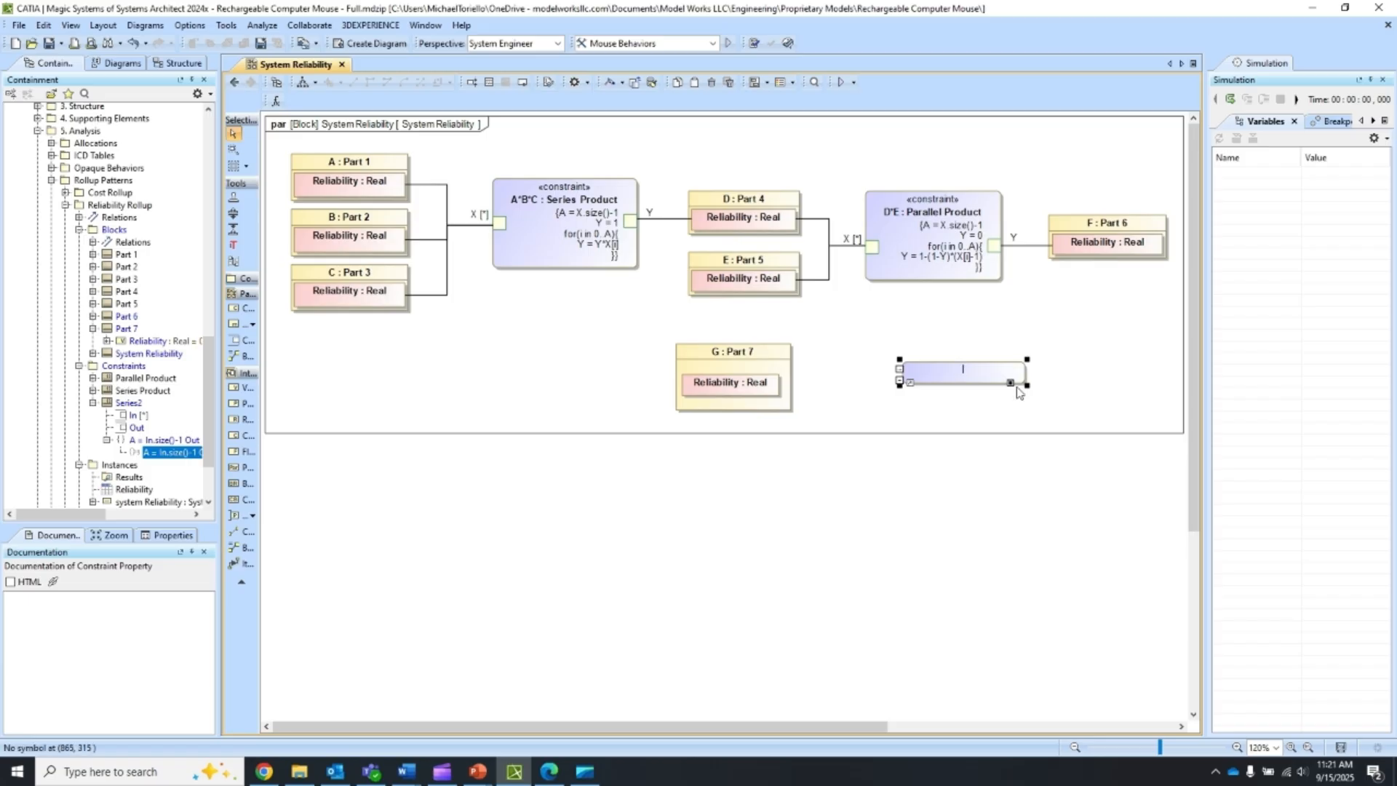
text(G*DE)
click(1016, 336)
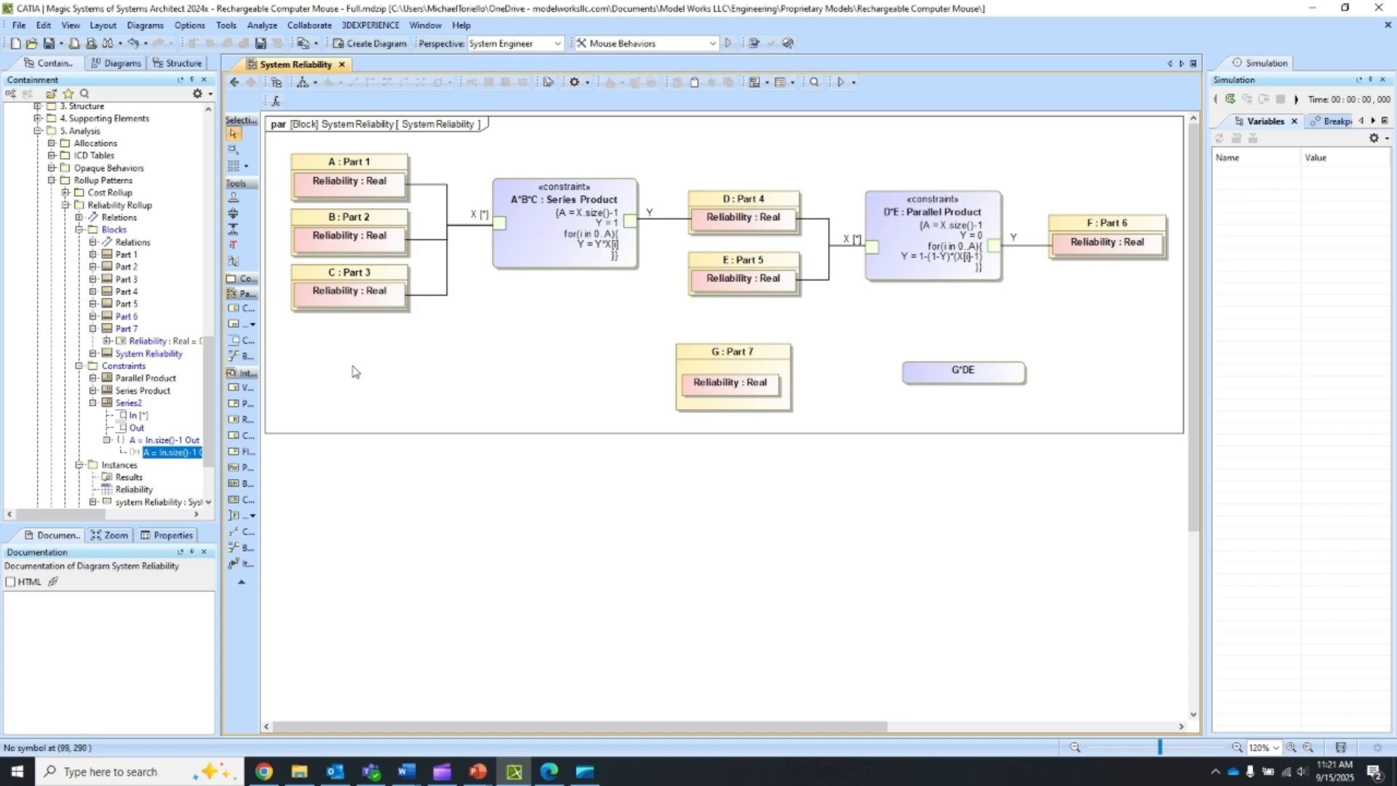
drag(128, 402, 974, 410)
drag(974, 381, 990, 382)
click(926, 396)
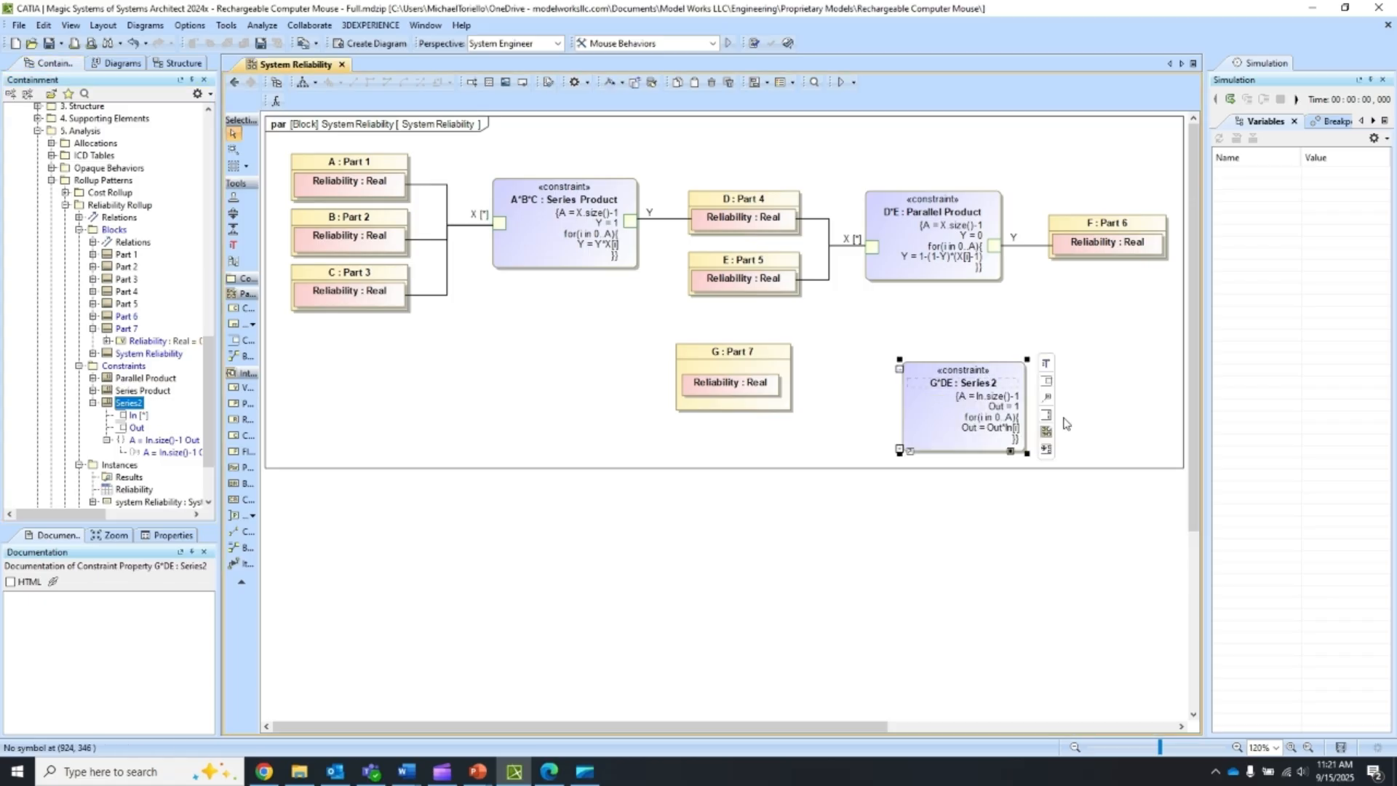
Step: Display the In and Out parameters on opposite sides of G*DE and shift the constraint farther away from Part 7
click(1048, 419)
drag(941, 446, 960, 421)
drag(928, 375, 1050, 390)
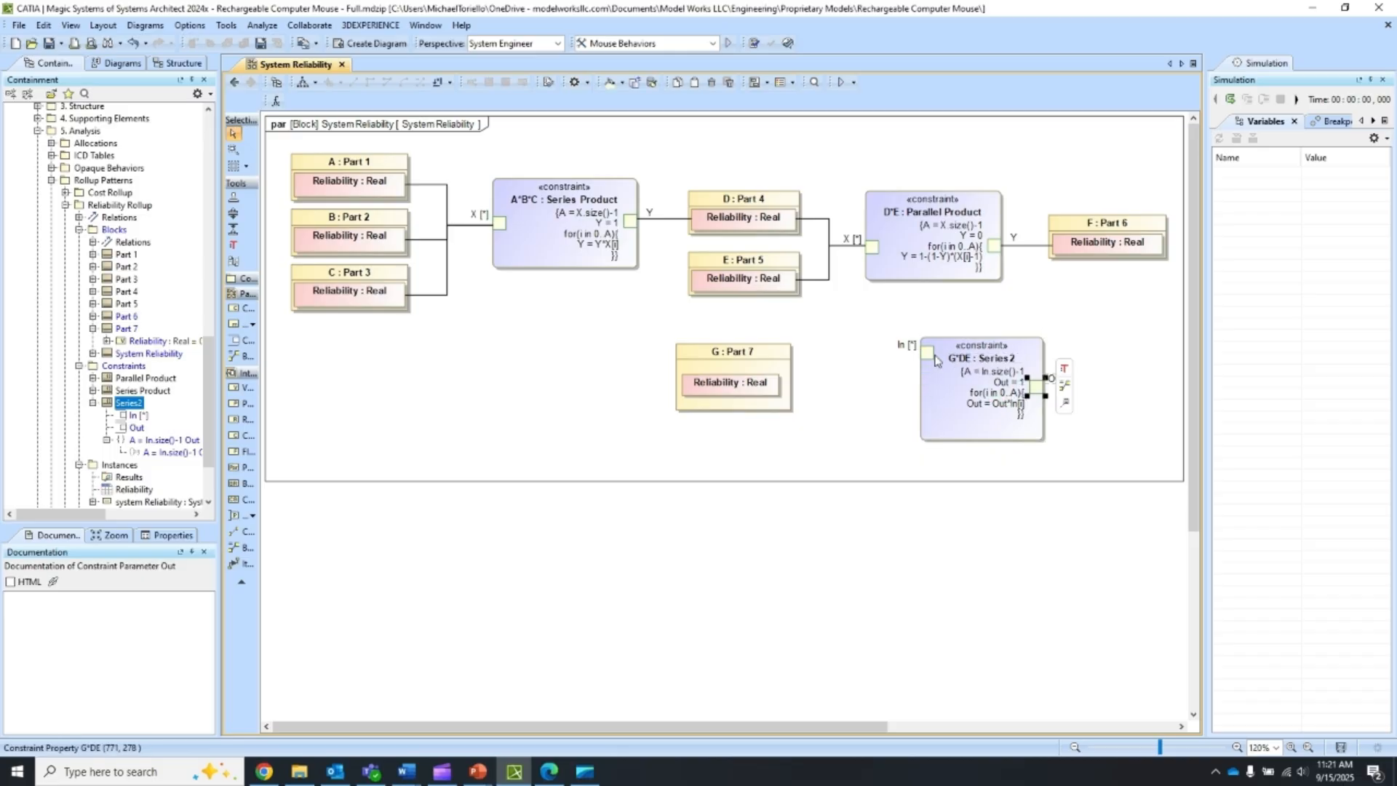
drag(931, 356, 929, 396)
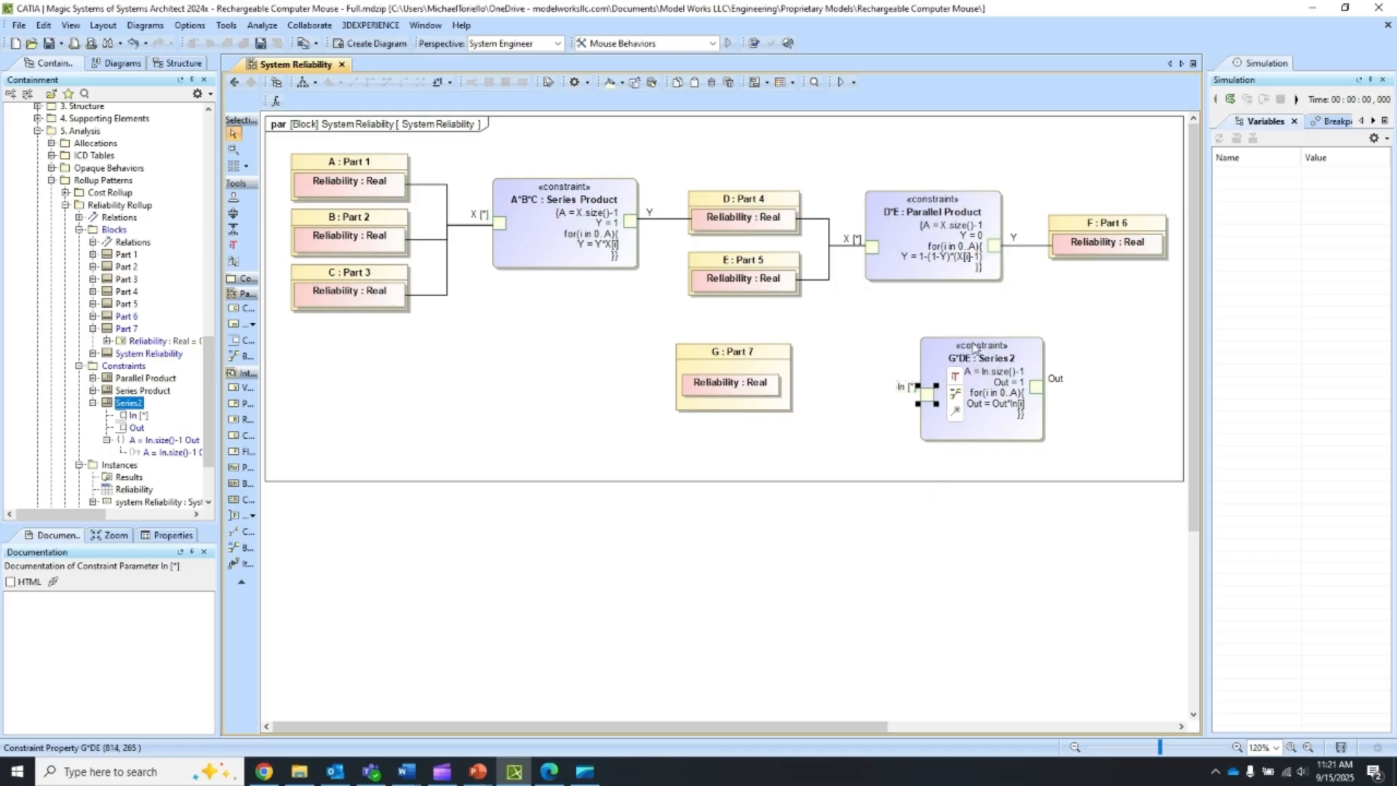
drag(969, 427, 1035, 432)
Step: Move part G slightly down and bind its Reliability property to the In parameter of G*DE
drag(767, 378, 768, 384)
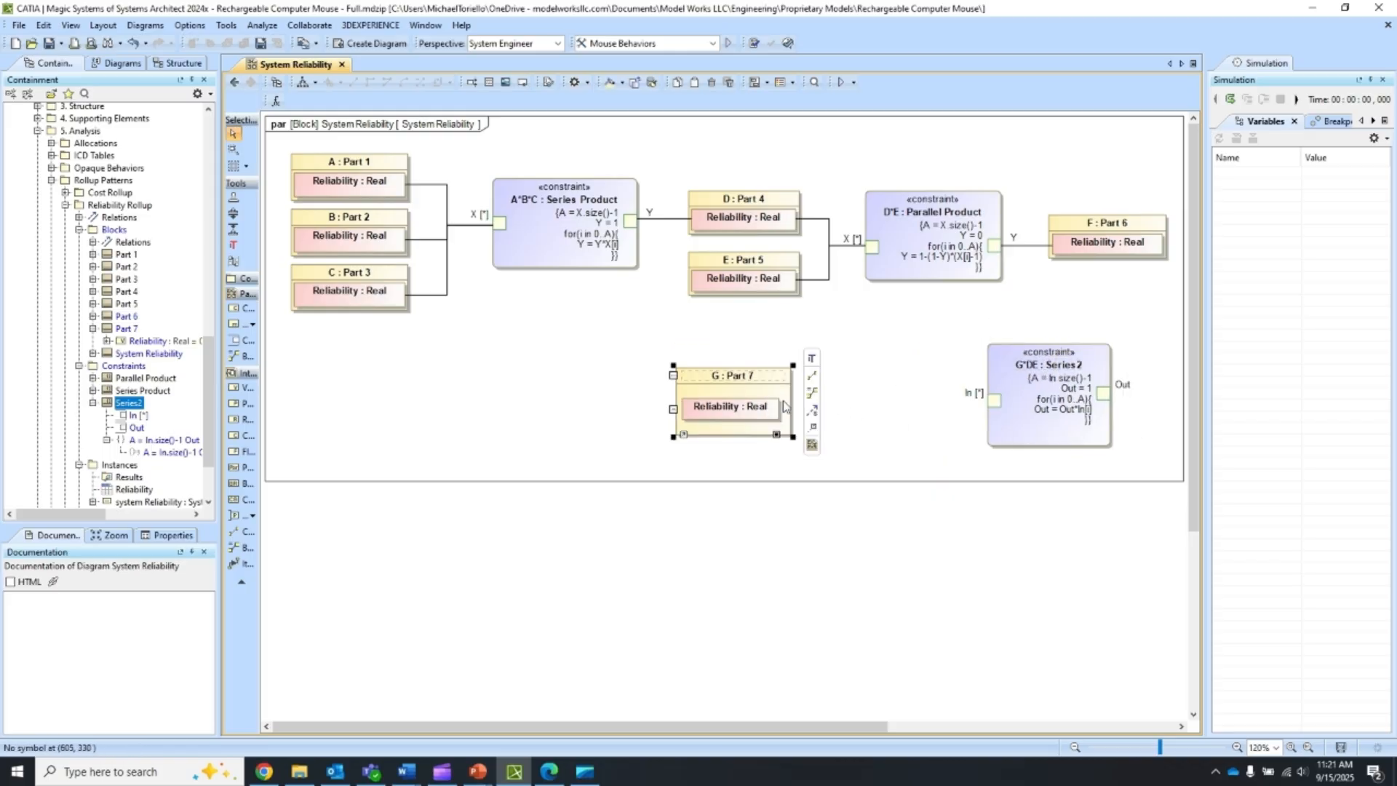
click(768, 410)
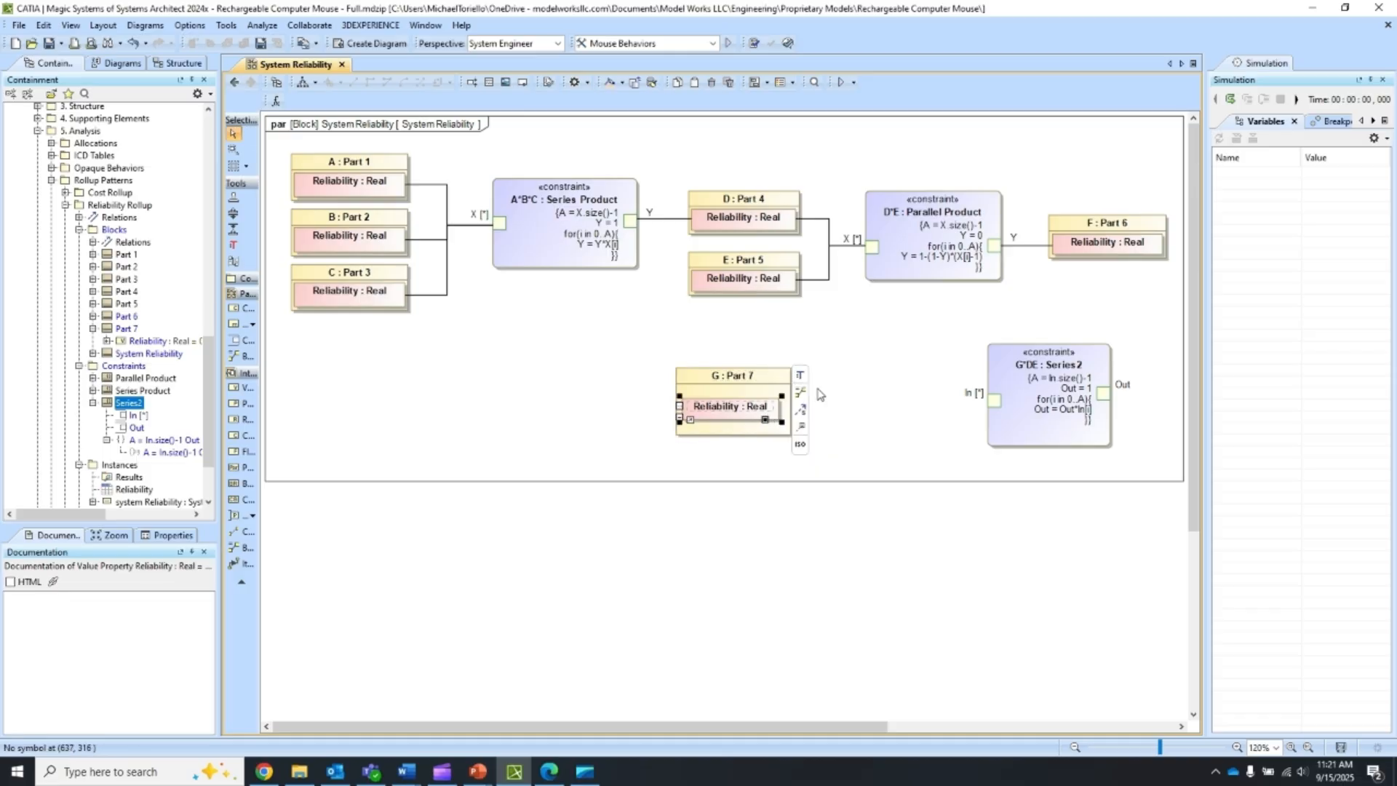
drag(760, 414, 993, 400)
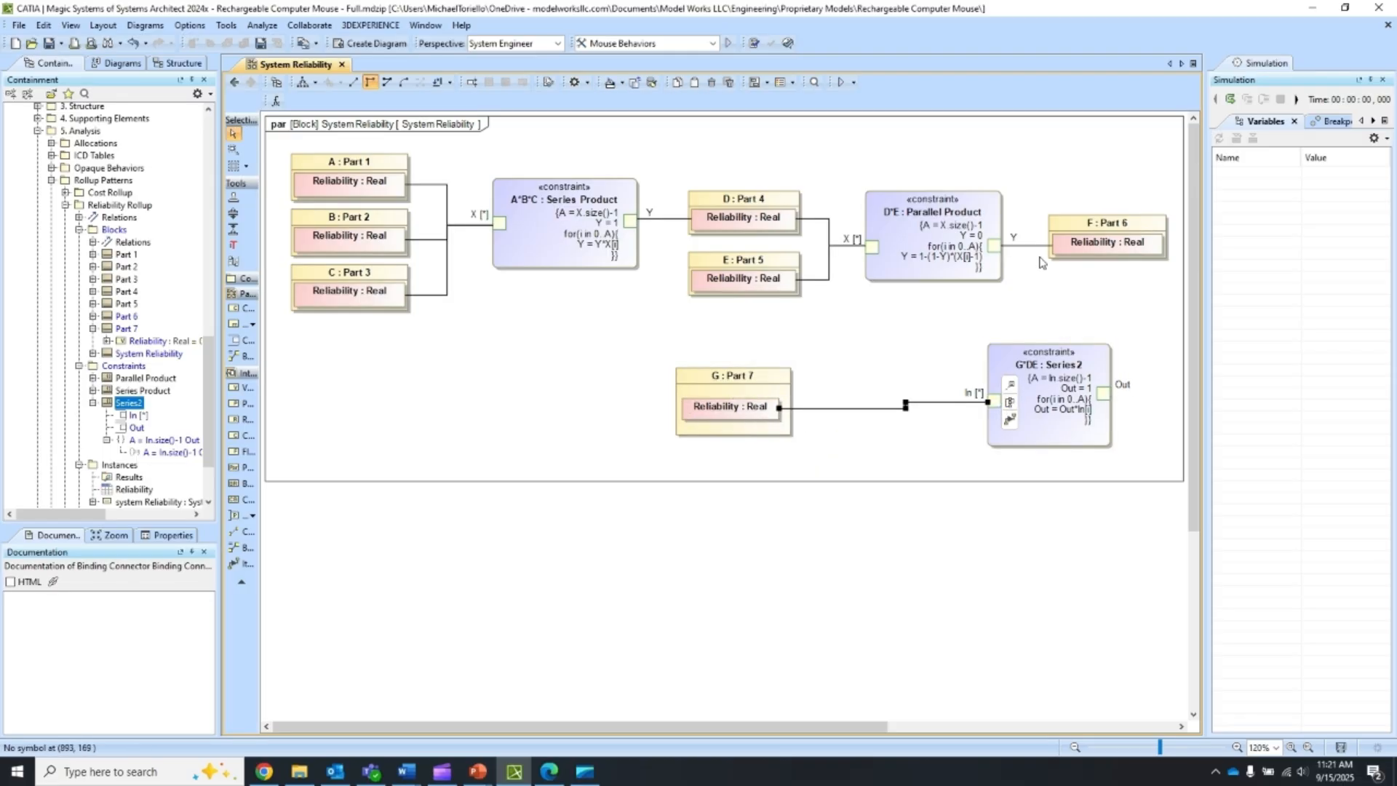
Step: Delete the binding connector between the Y parameter of D*E and the Reliability property of Part 6
click(1029, 245)
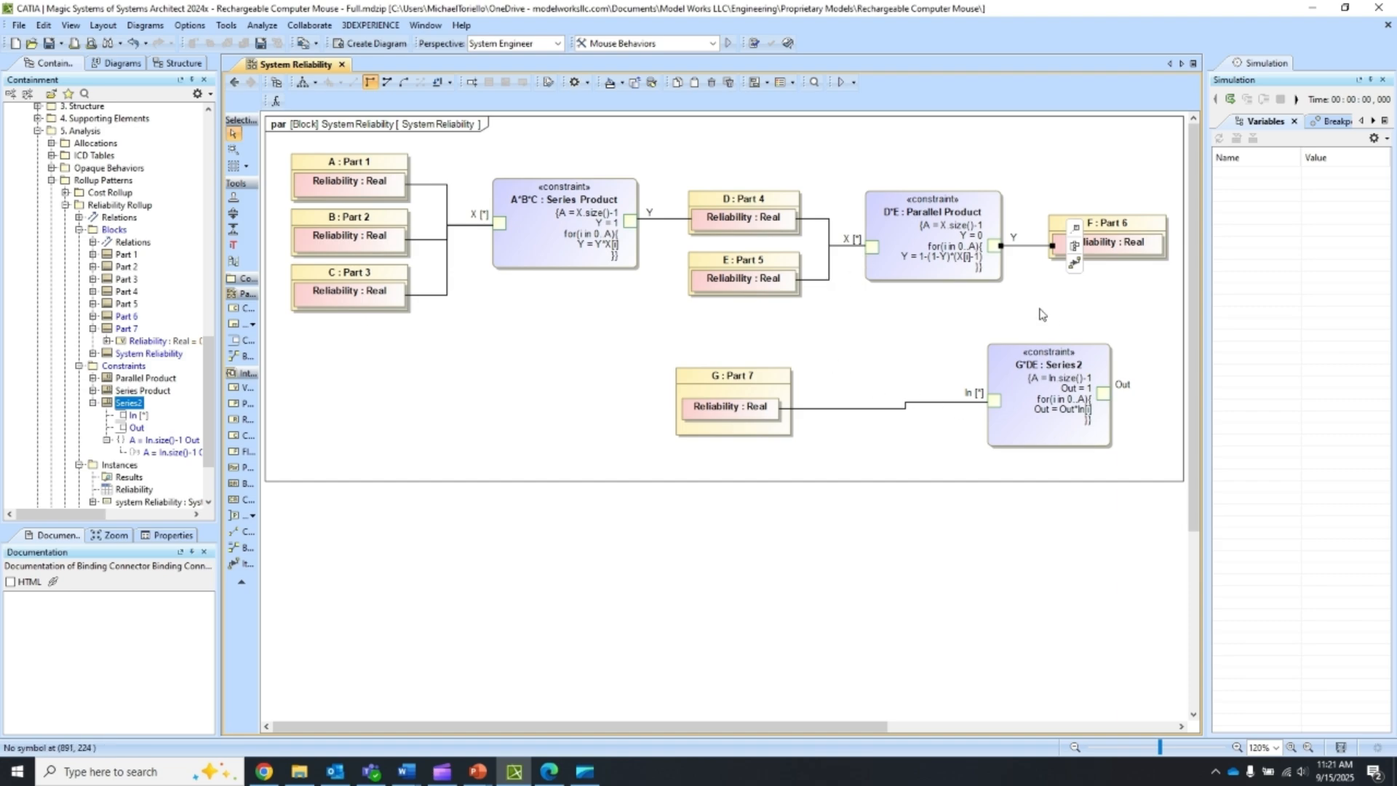
key(Delete)
click(791, 435)
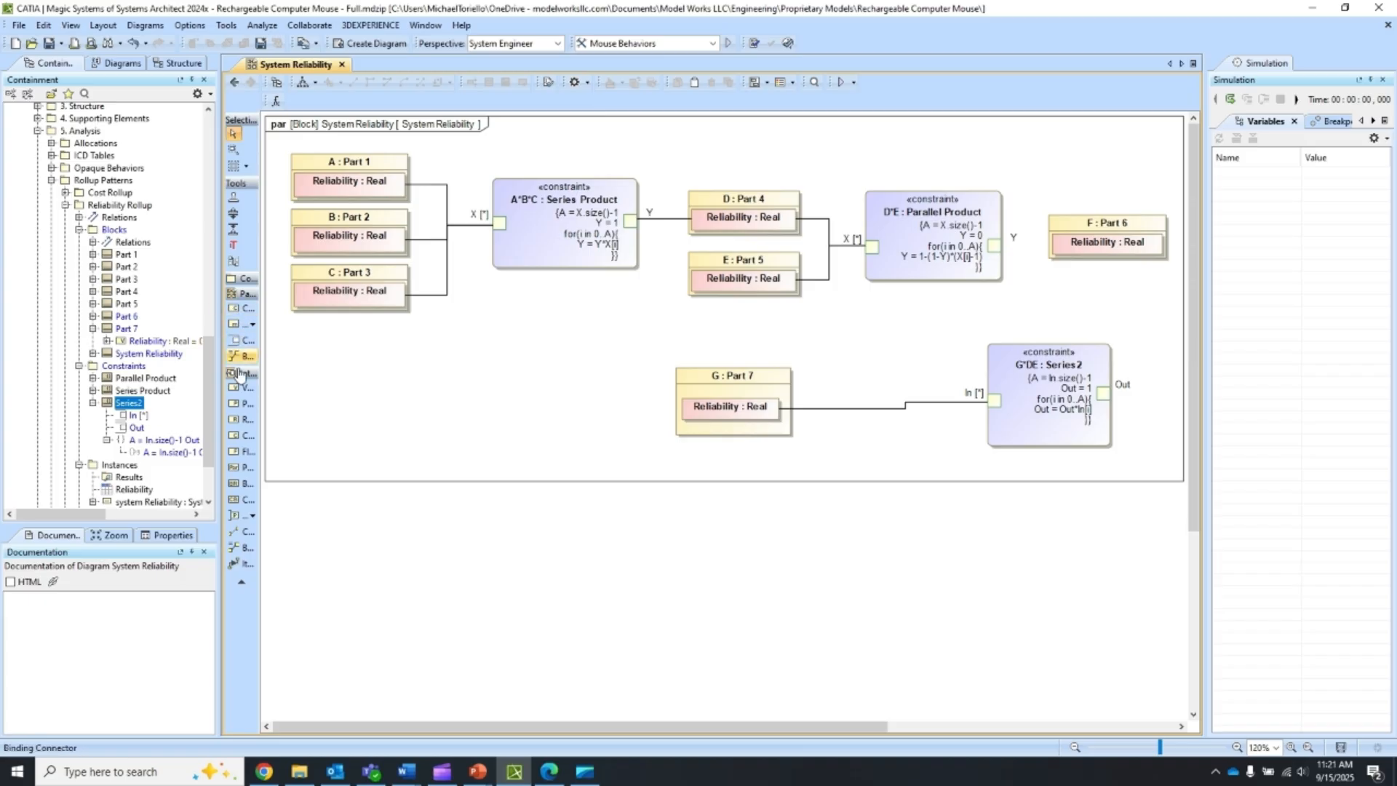
Step: Add an untyped property named DE in the space between the D*E and G*DE constraints
click(241, 403)
click(919, 336)
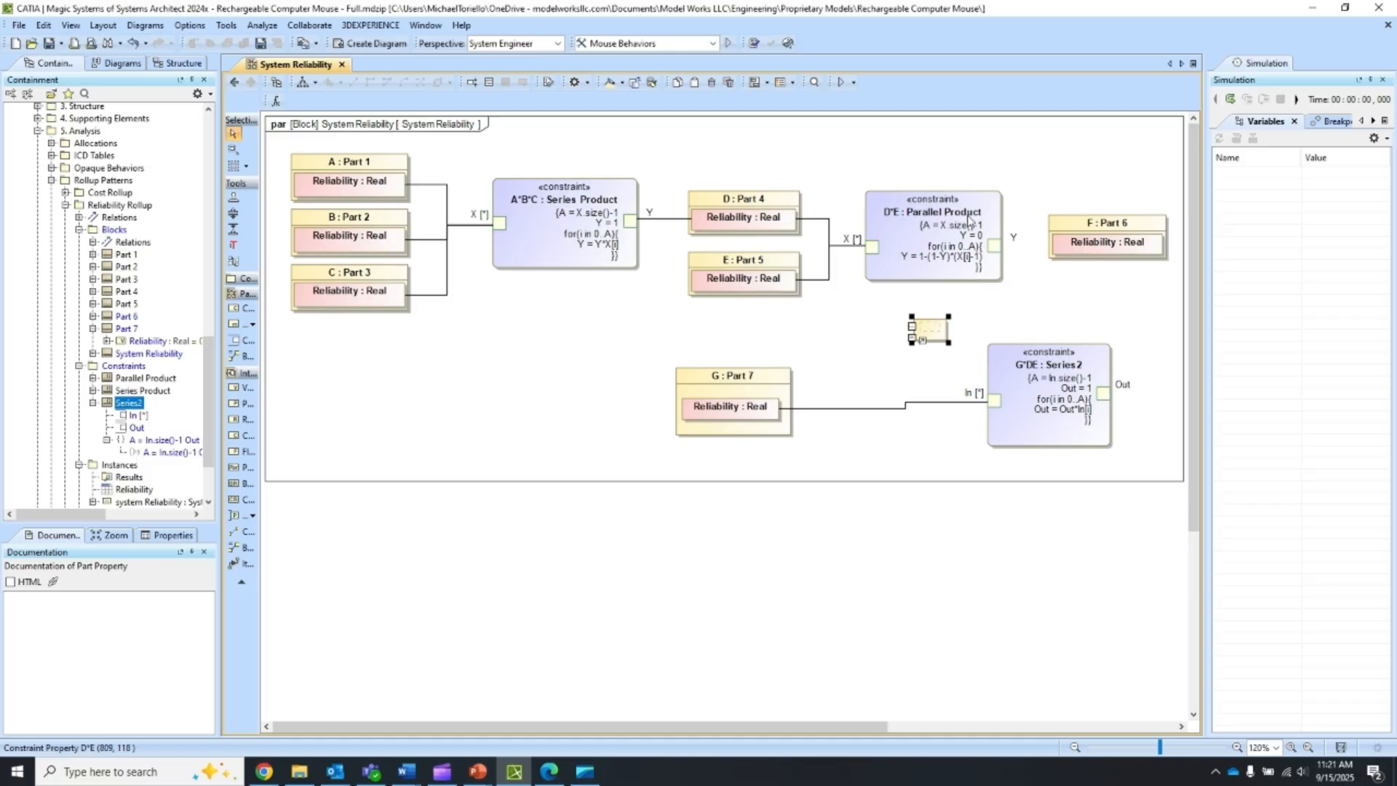
mouse_move(931, 331)
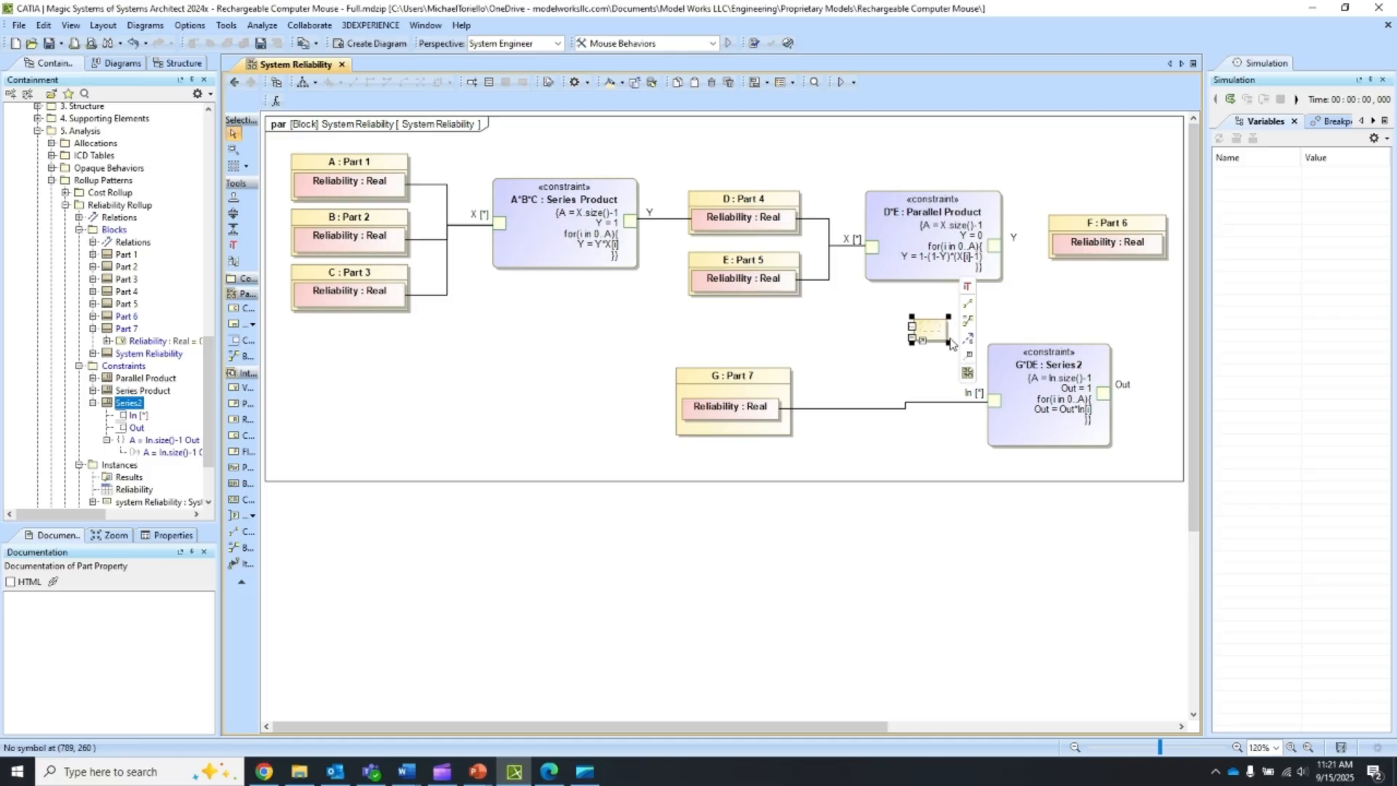
click(935, 330)
text(DE)
click(1018, 316)
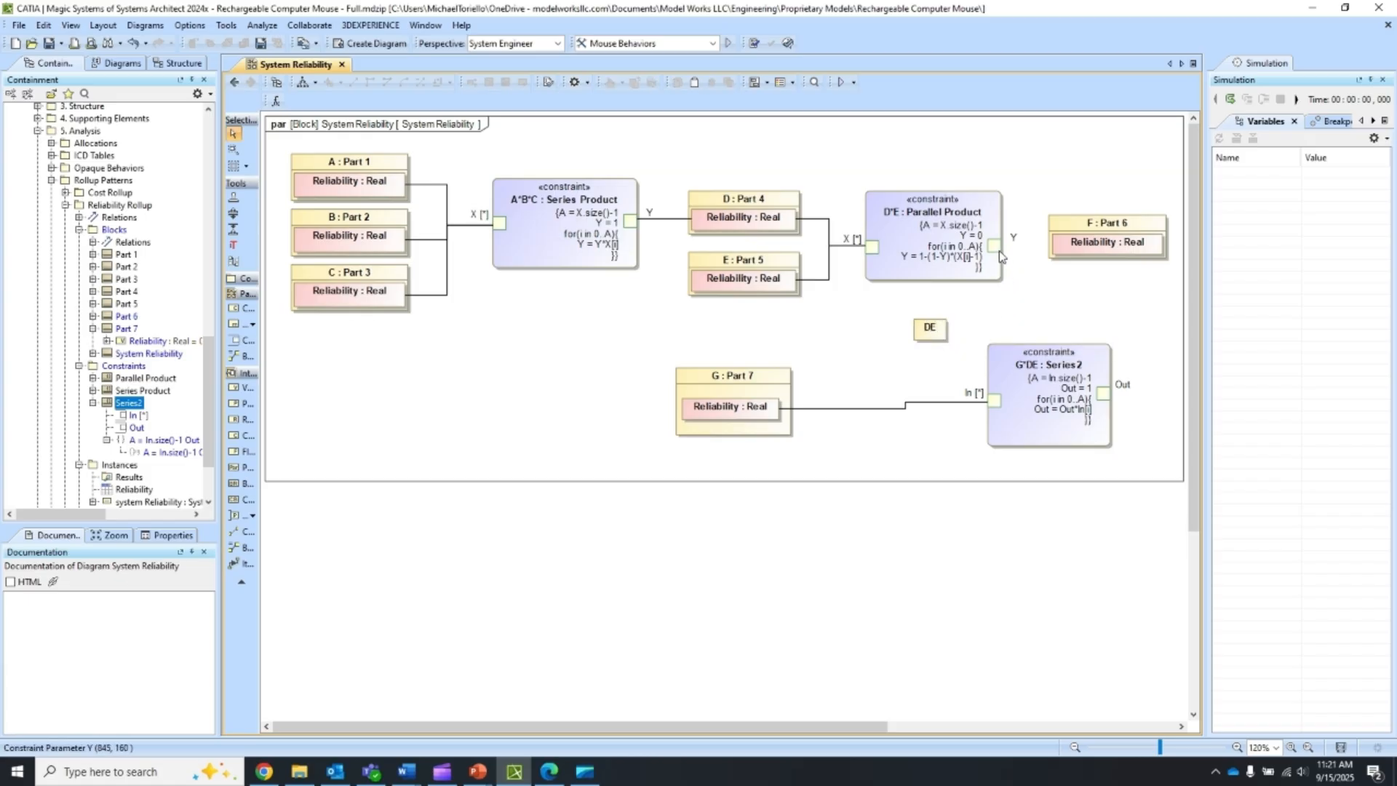
Step: Bind the Y parameter of D*E to DE, and bind DE to the In parameter of G*DE
mouse_move(996, 252)
mouse_down()
mouse_move(1022, 247)
mouse_move(1019, 313)
mouse_move(935, 328)
mouse_move(938, 342)
mouse_up()
click(920, 334)
click(968, 316)
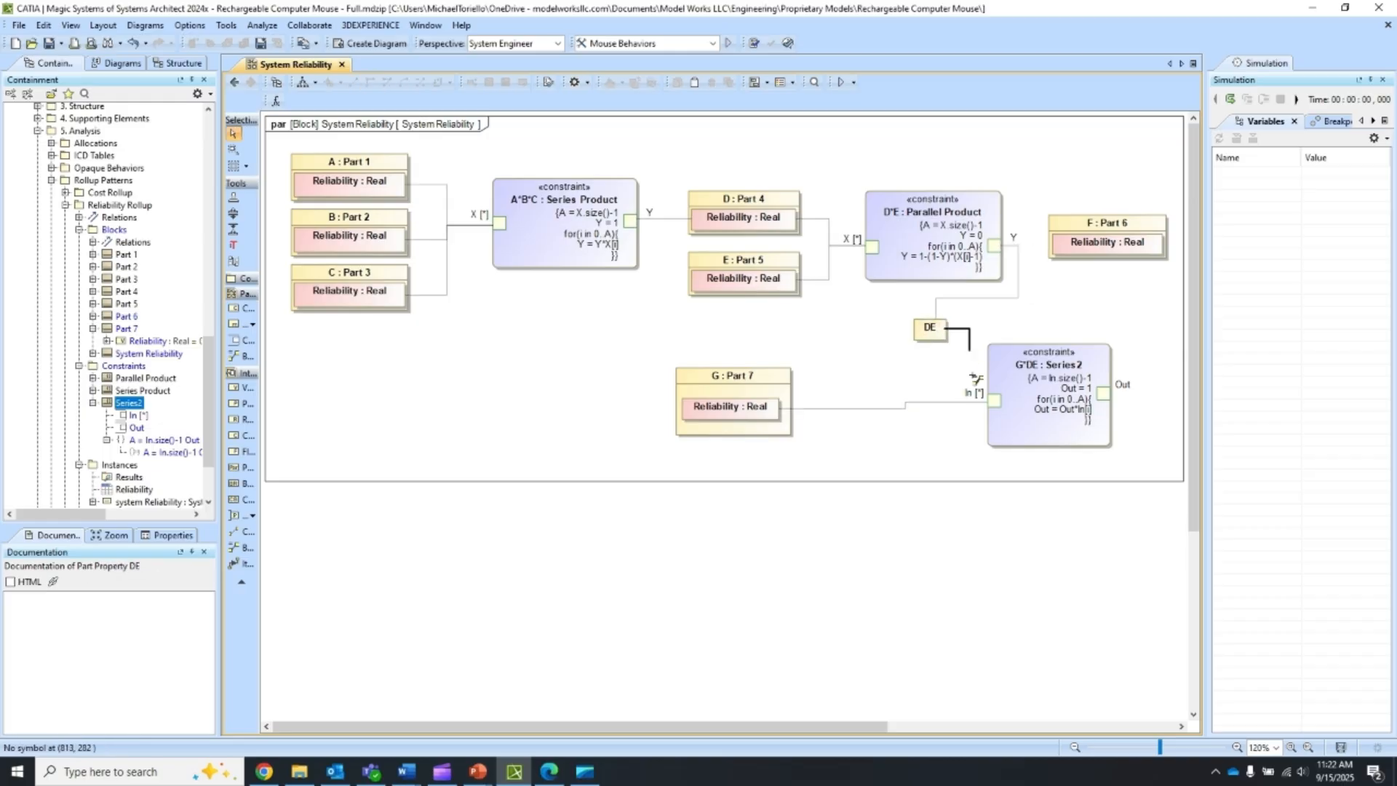
click(994, 399)
Step: Bind the Out parameter of G*DE to the Reliability property of Part 6
click(1103, 393)
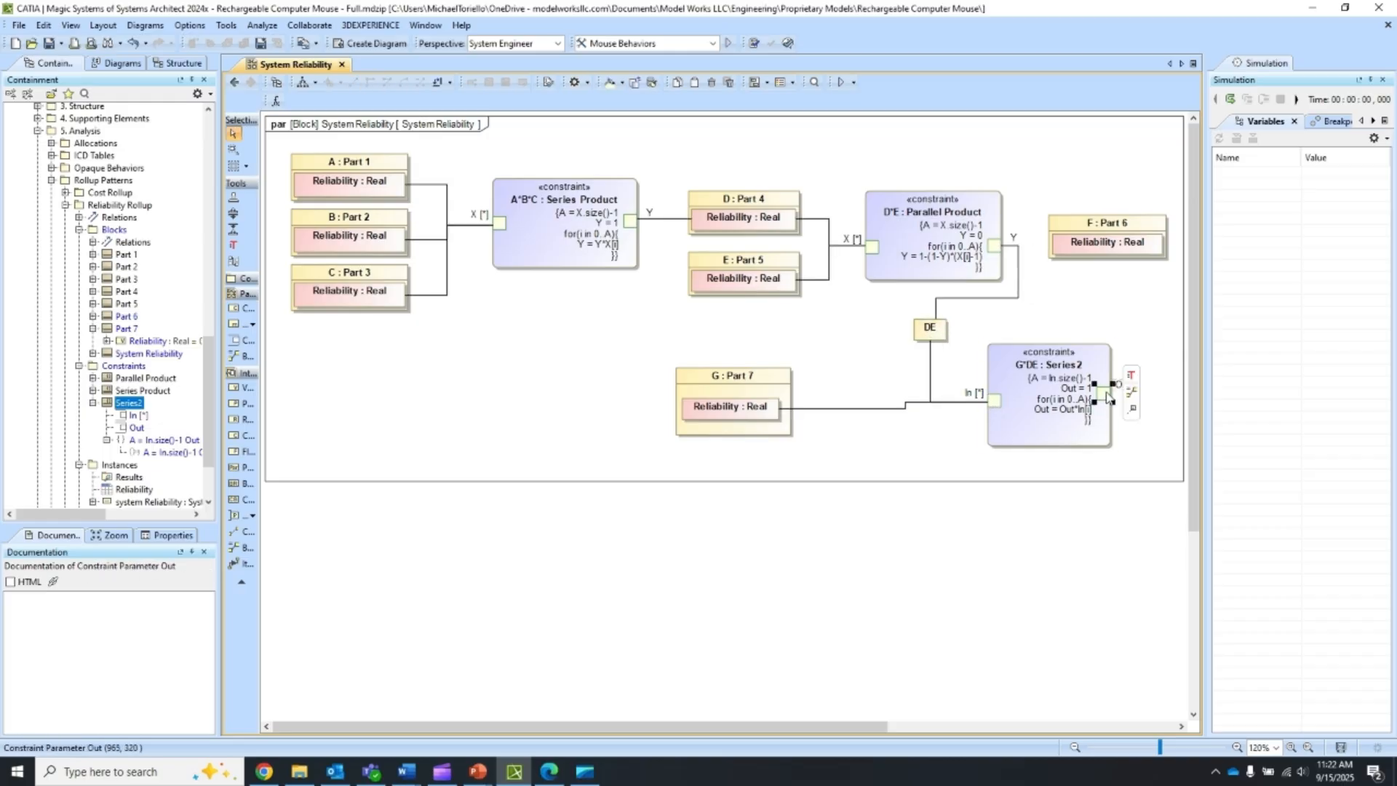
click(1132, 393)
click(1133, 251)
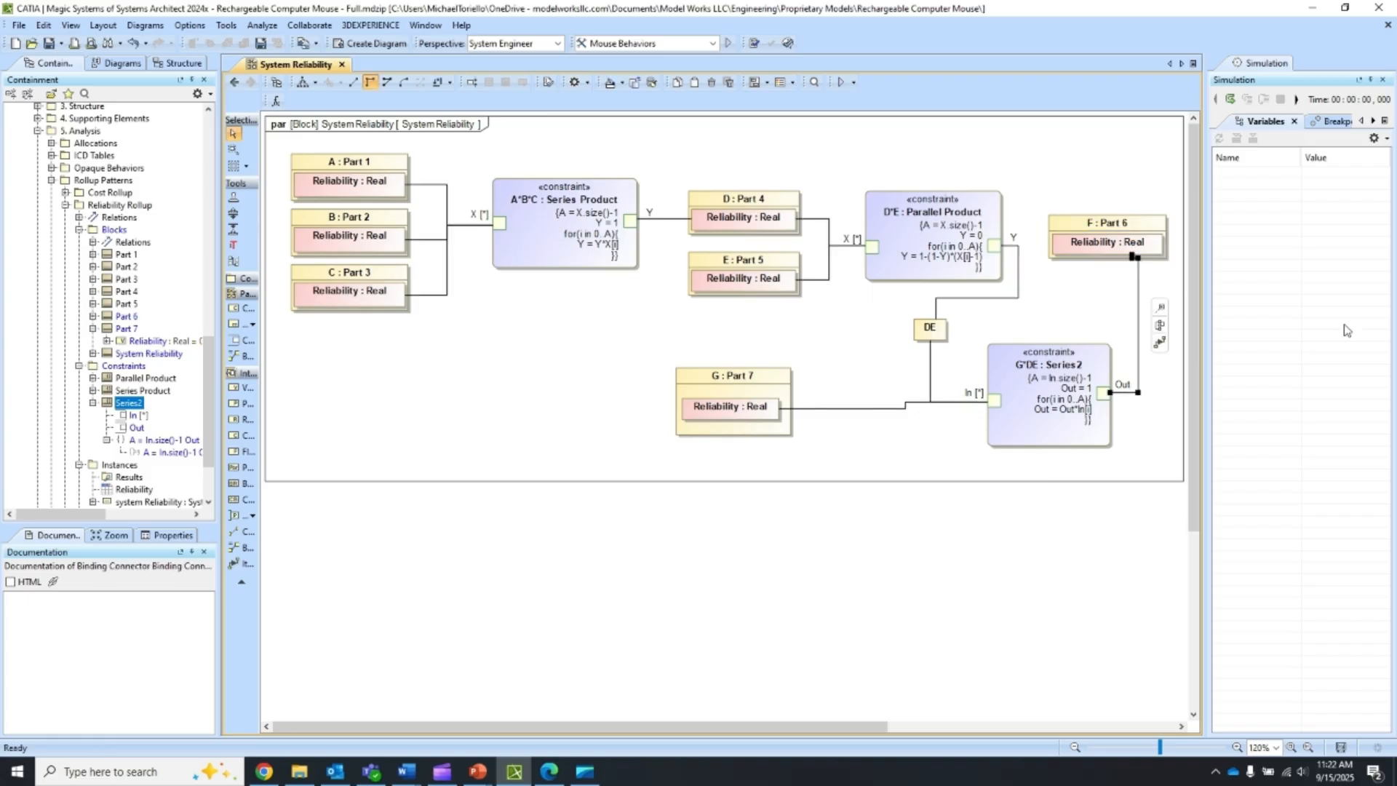
click(1099, 283)
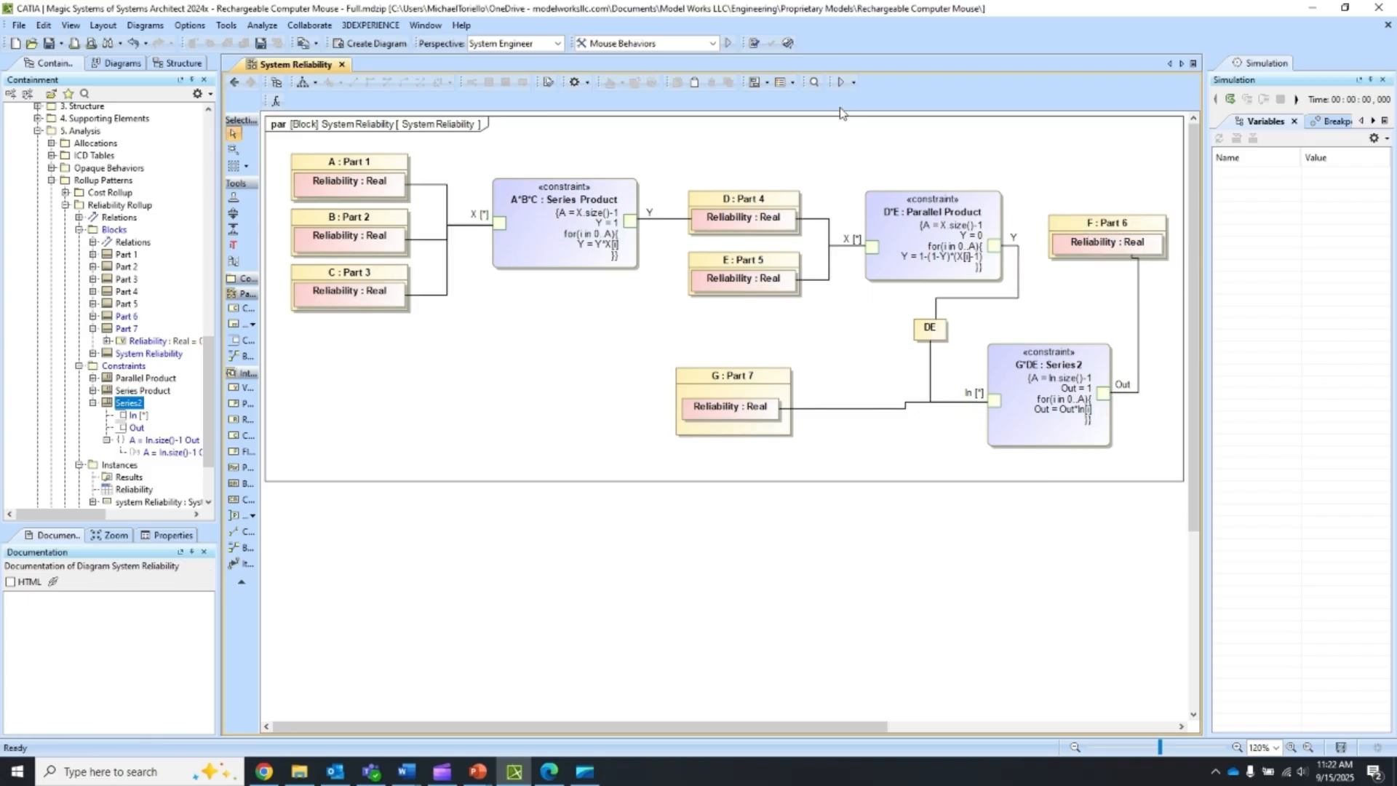
Step: Simulate the parametric diagram and test Part 7's Reliability with the values 0.75 and 0.96
click(840, 83)
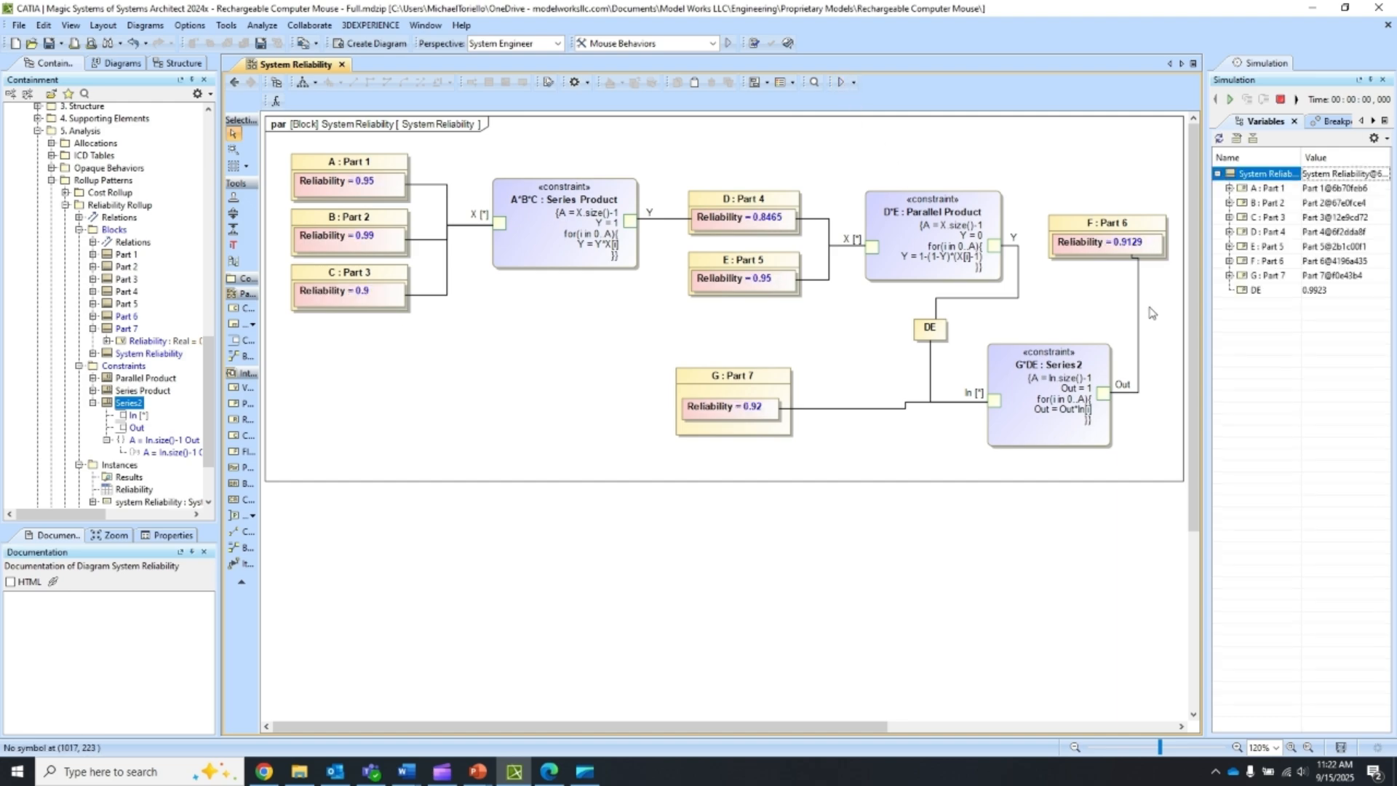
click(760, 411)
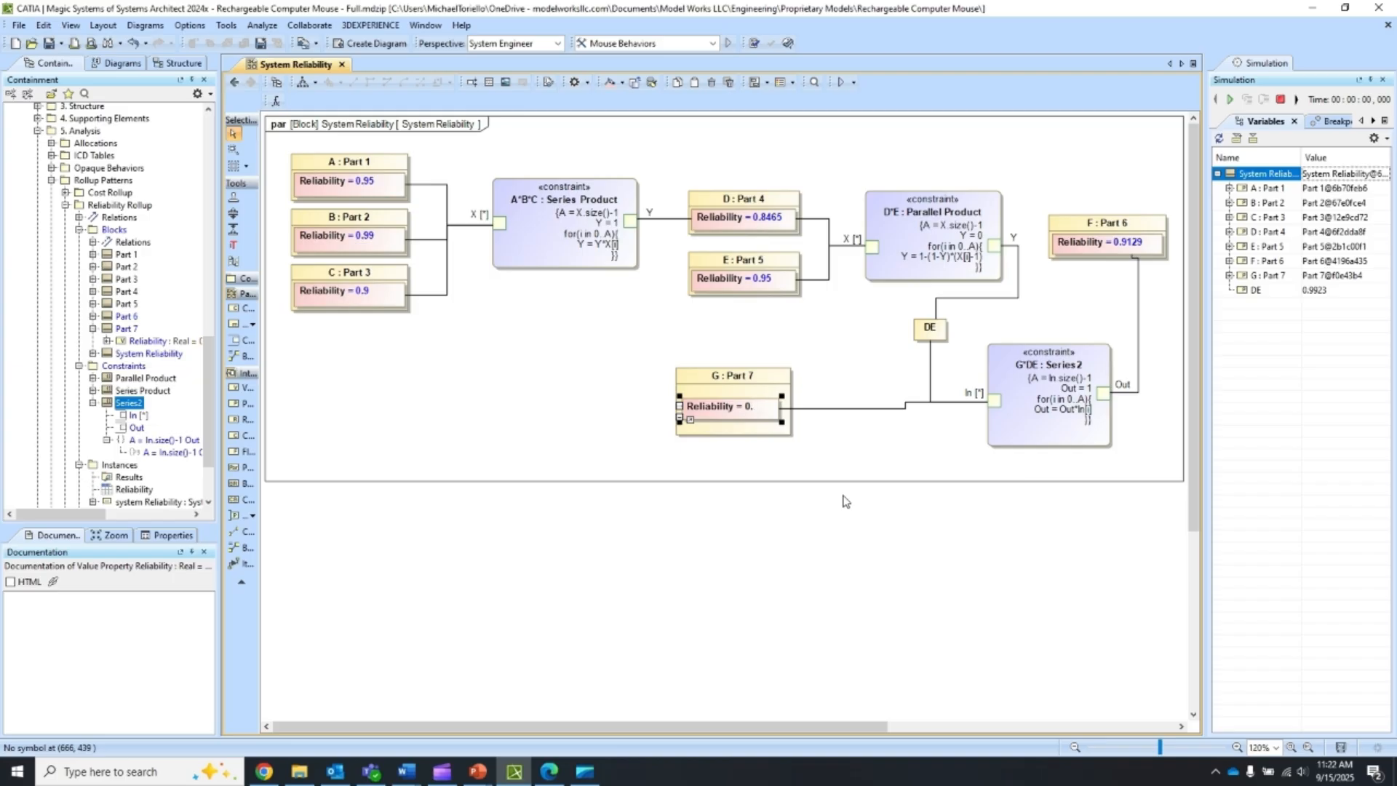
key(Return)
click(867, 459)
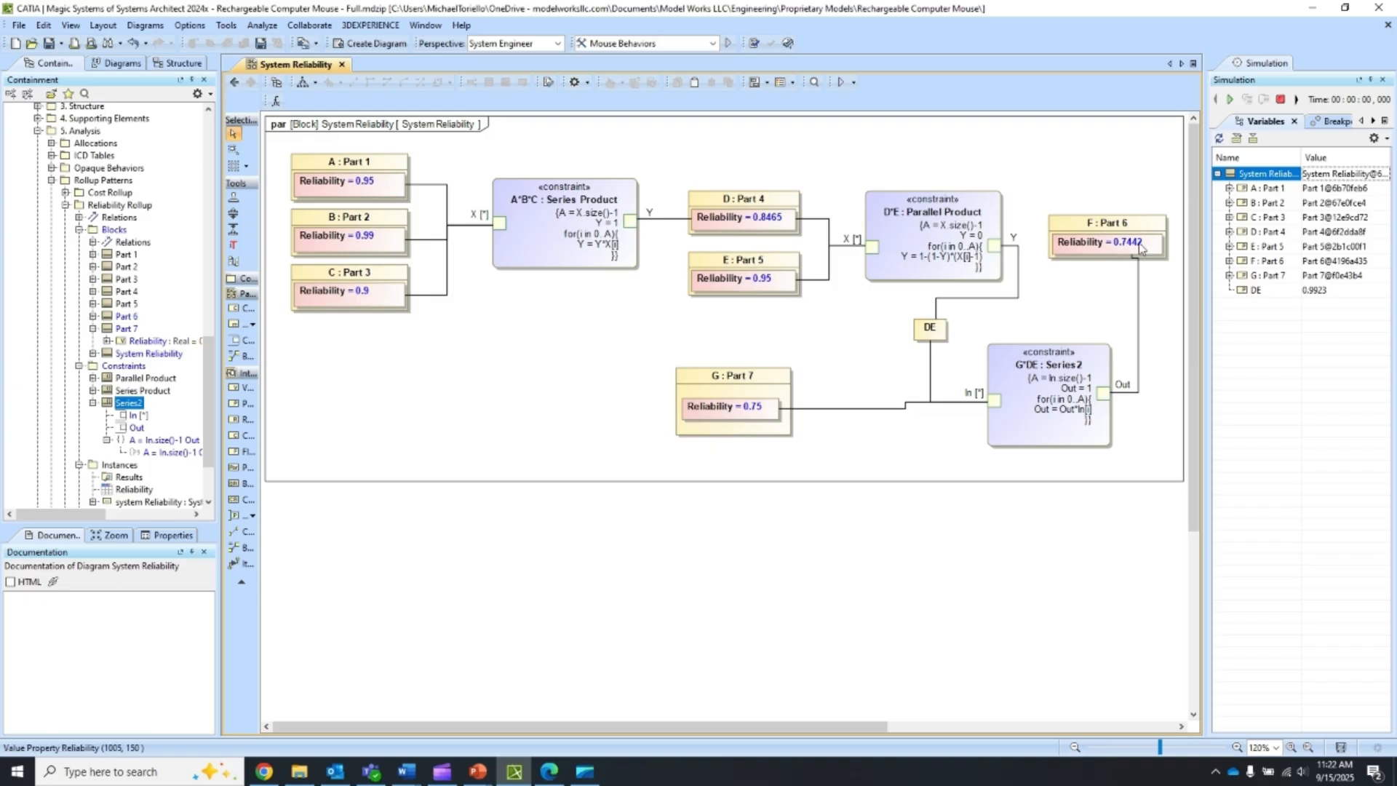
double_click(764, 406)
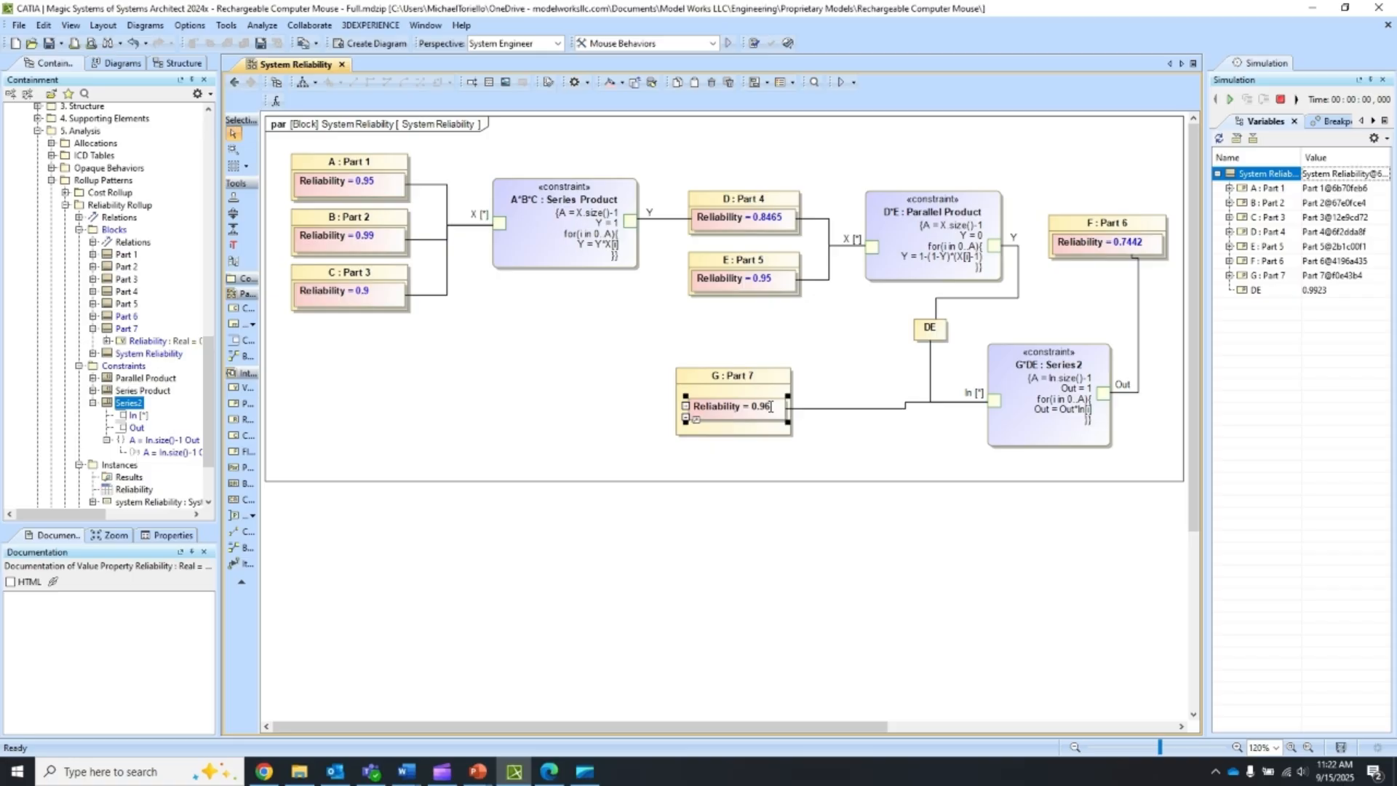
key(Return)
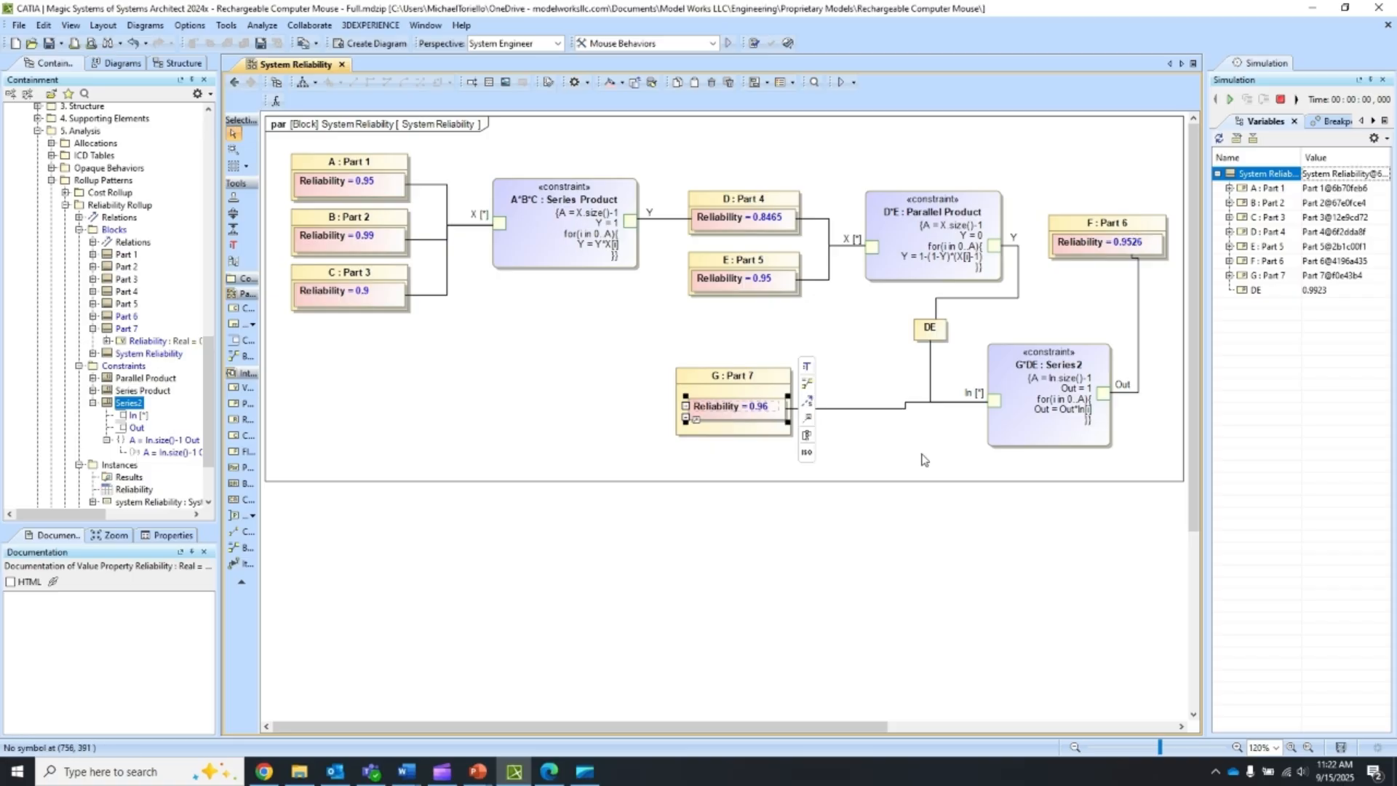
Step: Switch to the web browser, follow the Model Works website's GitHub link and view the Series Product - Groovy Script file
click(896, 447)
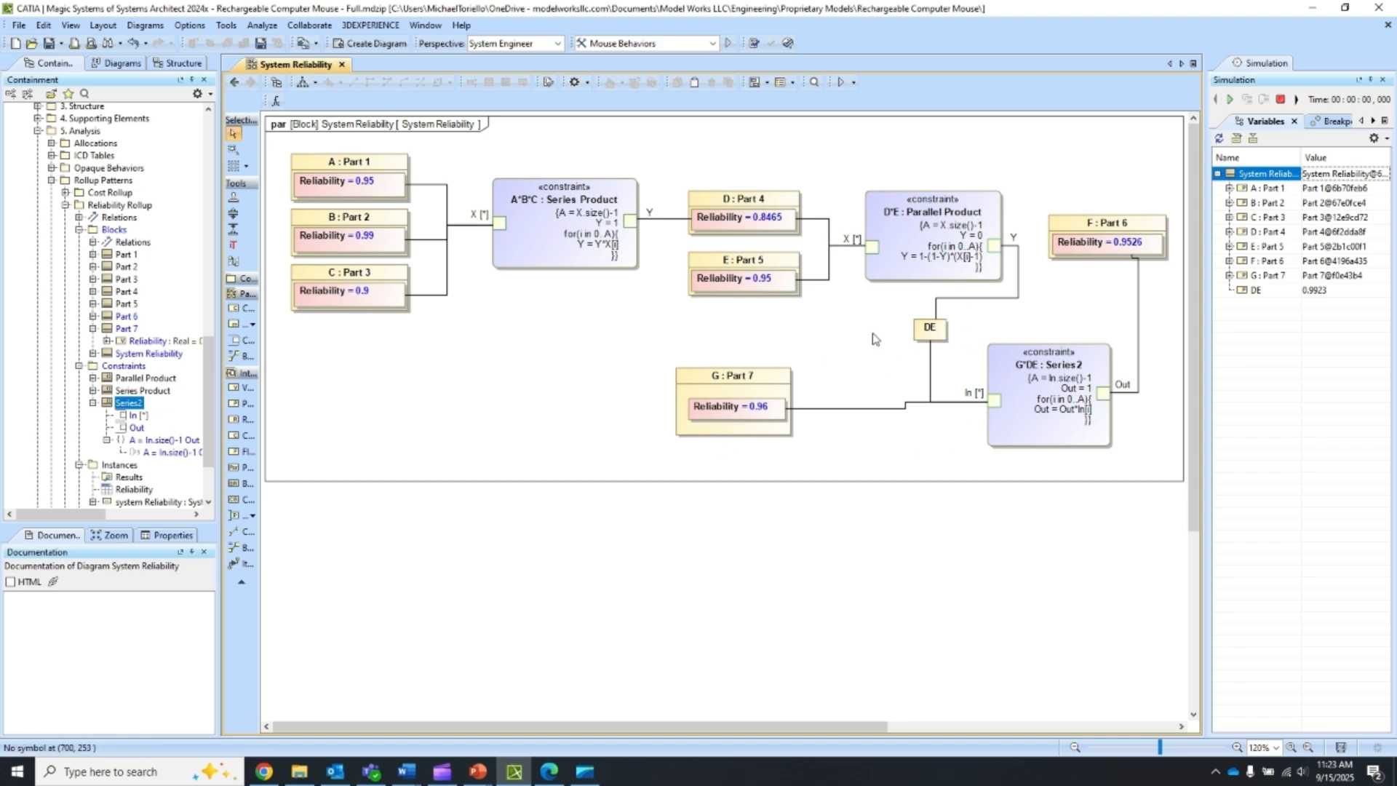
click(549, 771)
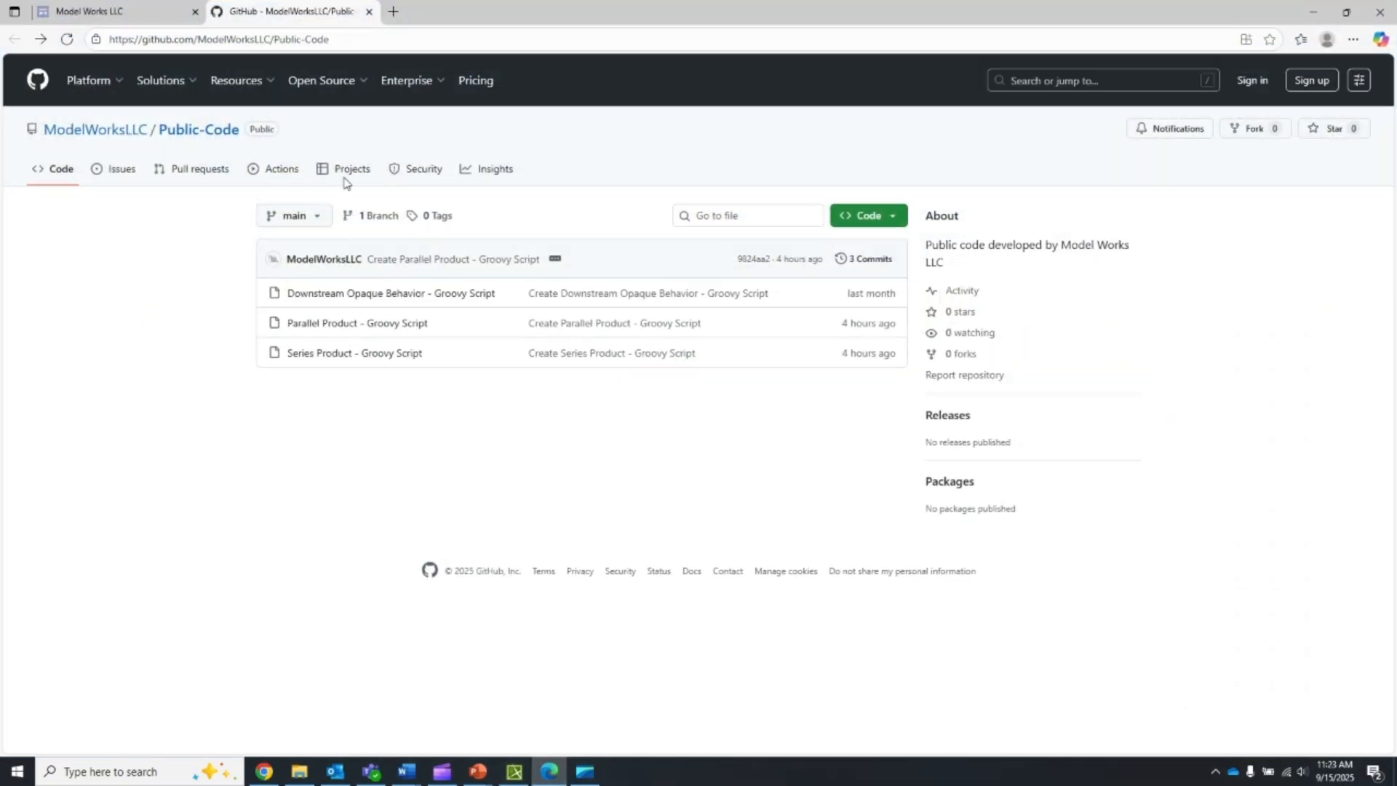
click(124, 11)
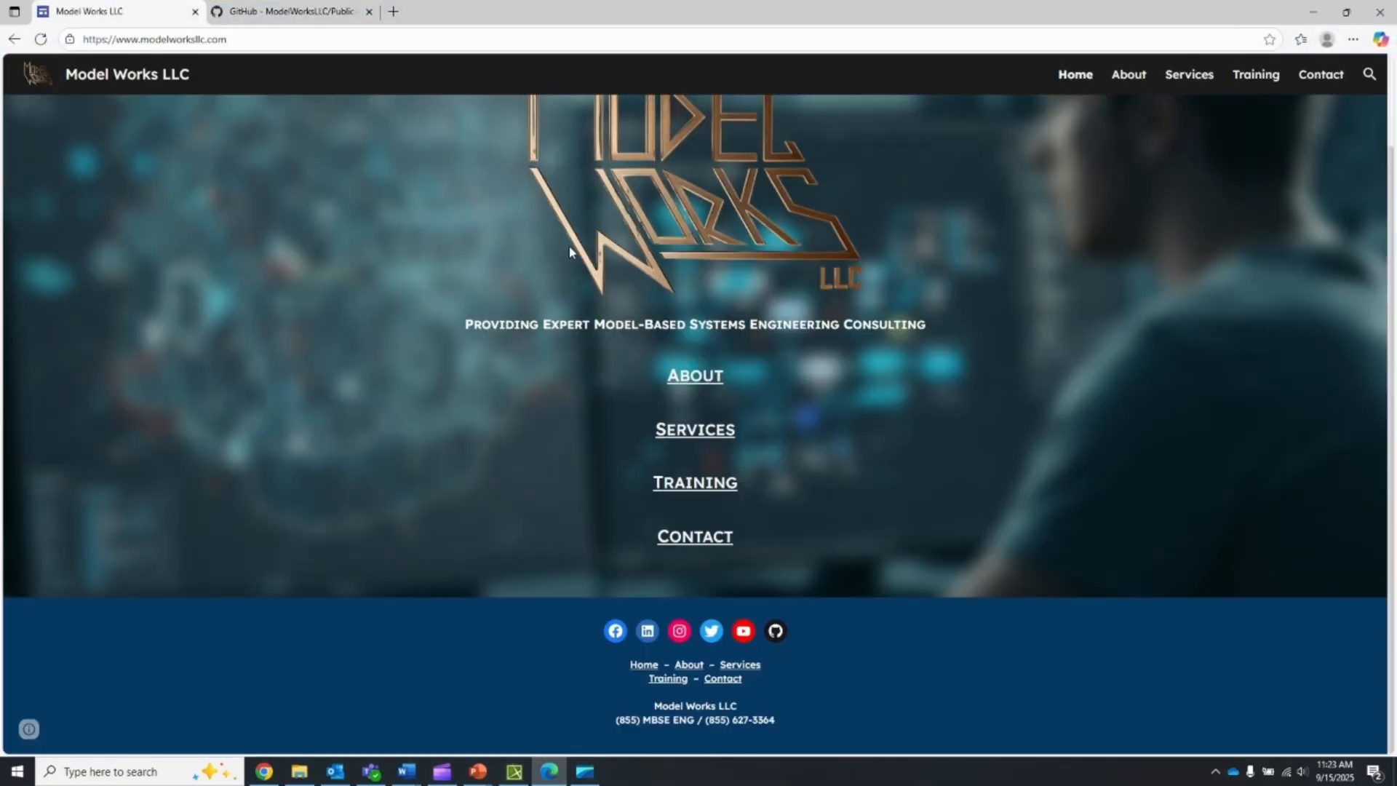
scroll(678, 248, up, 2)
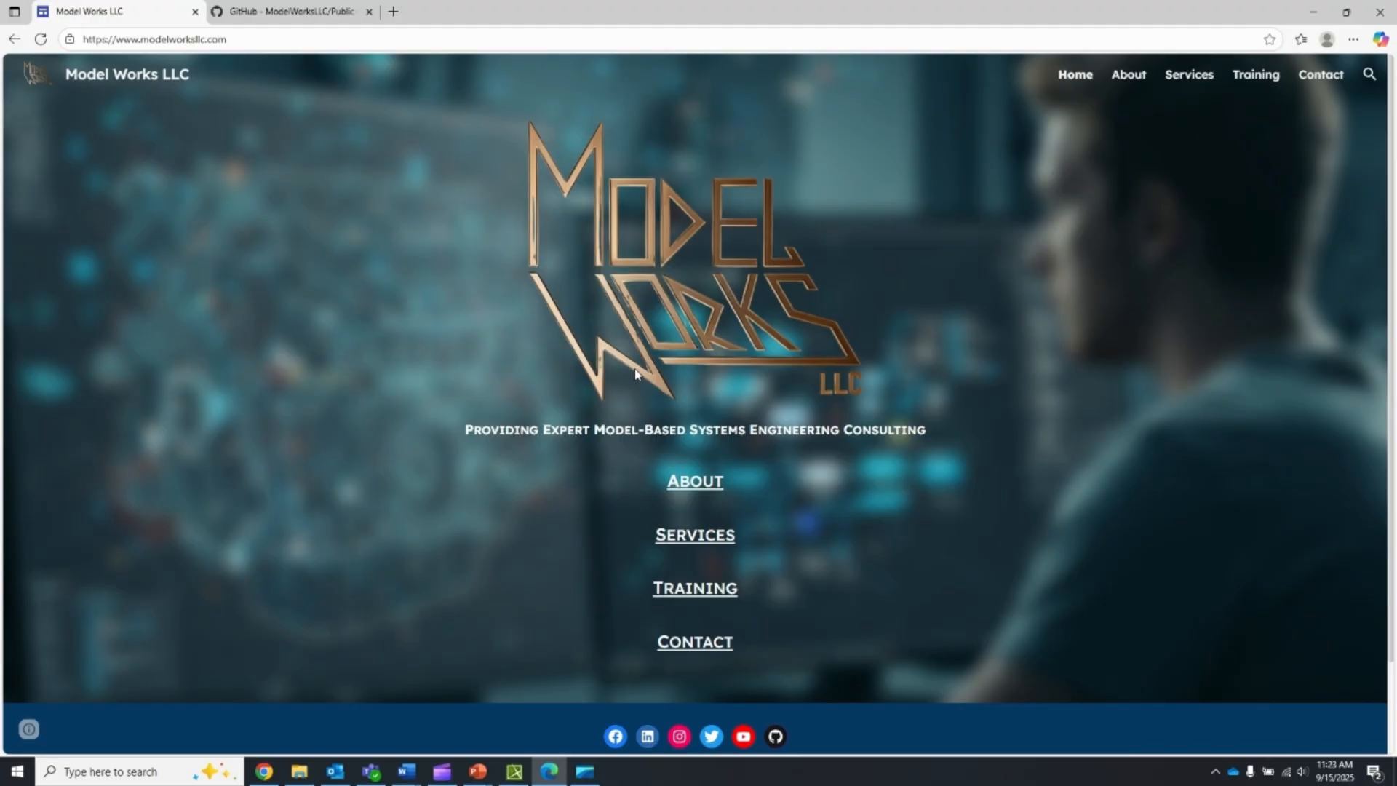
scroll(777, 608, down, 2)
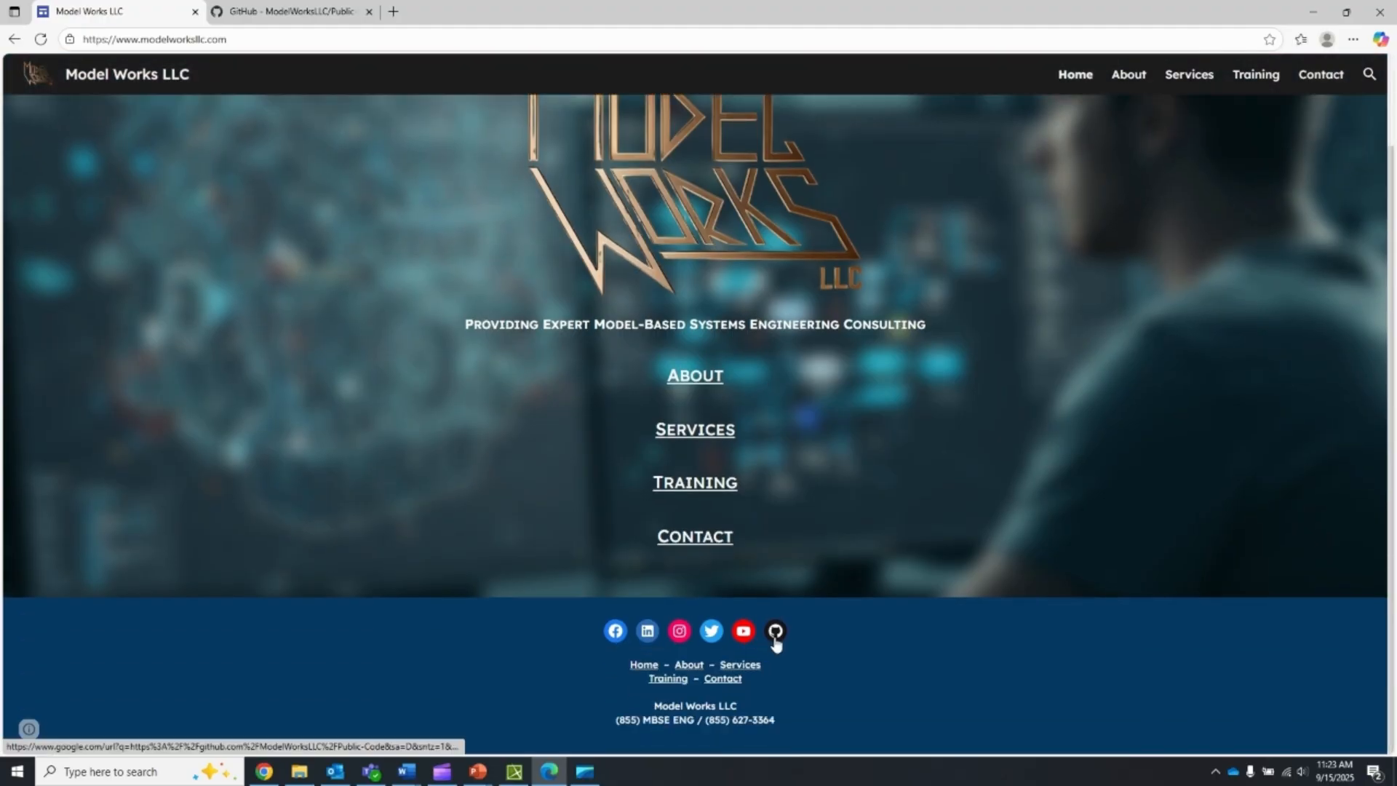
click(775, 632)
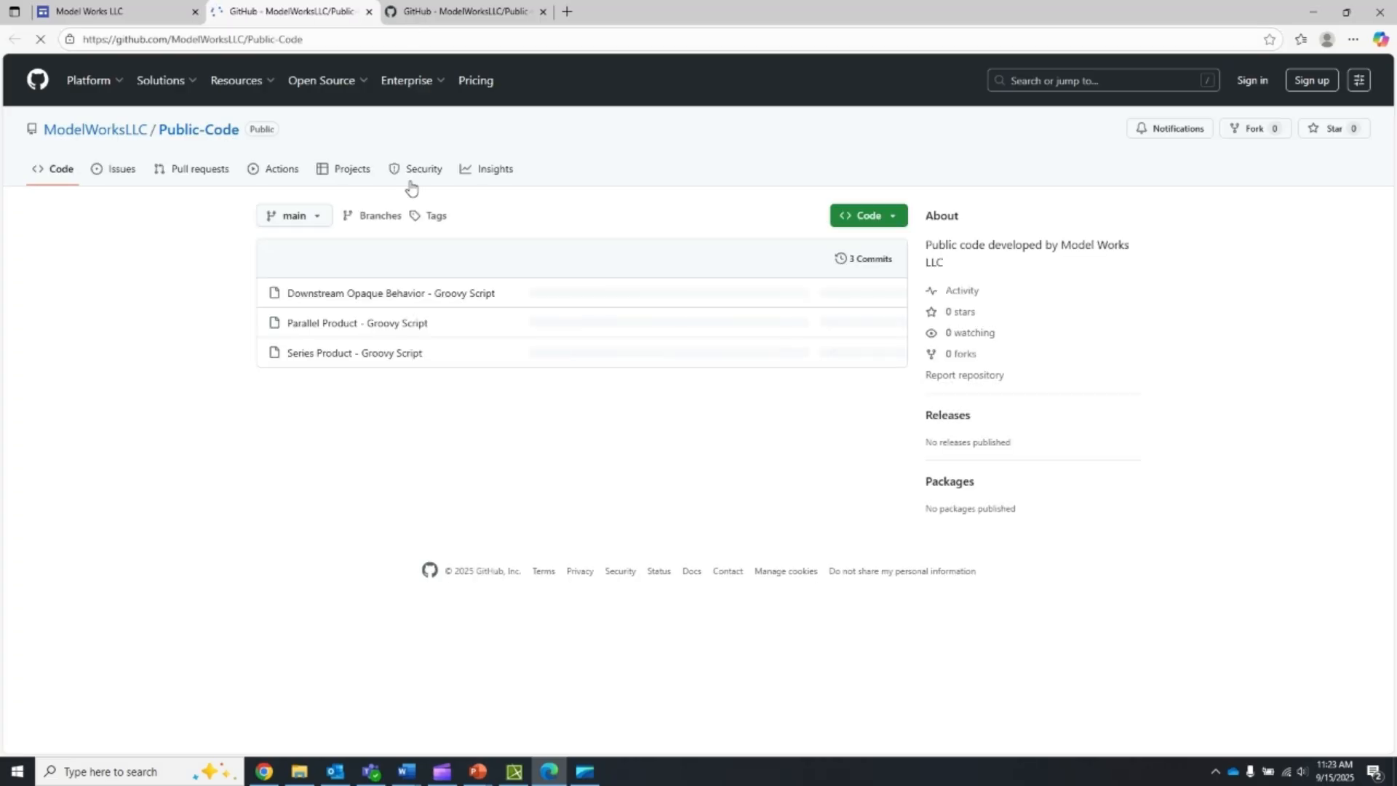
click(320, 354)
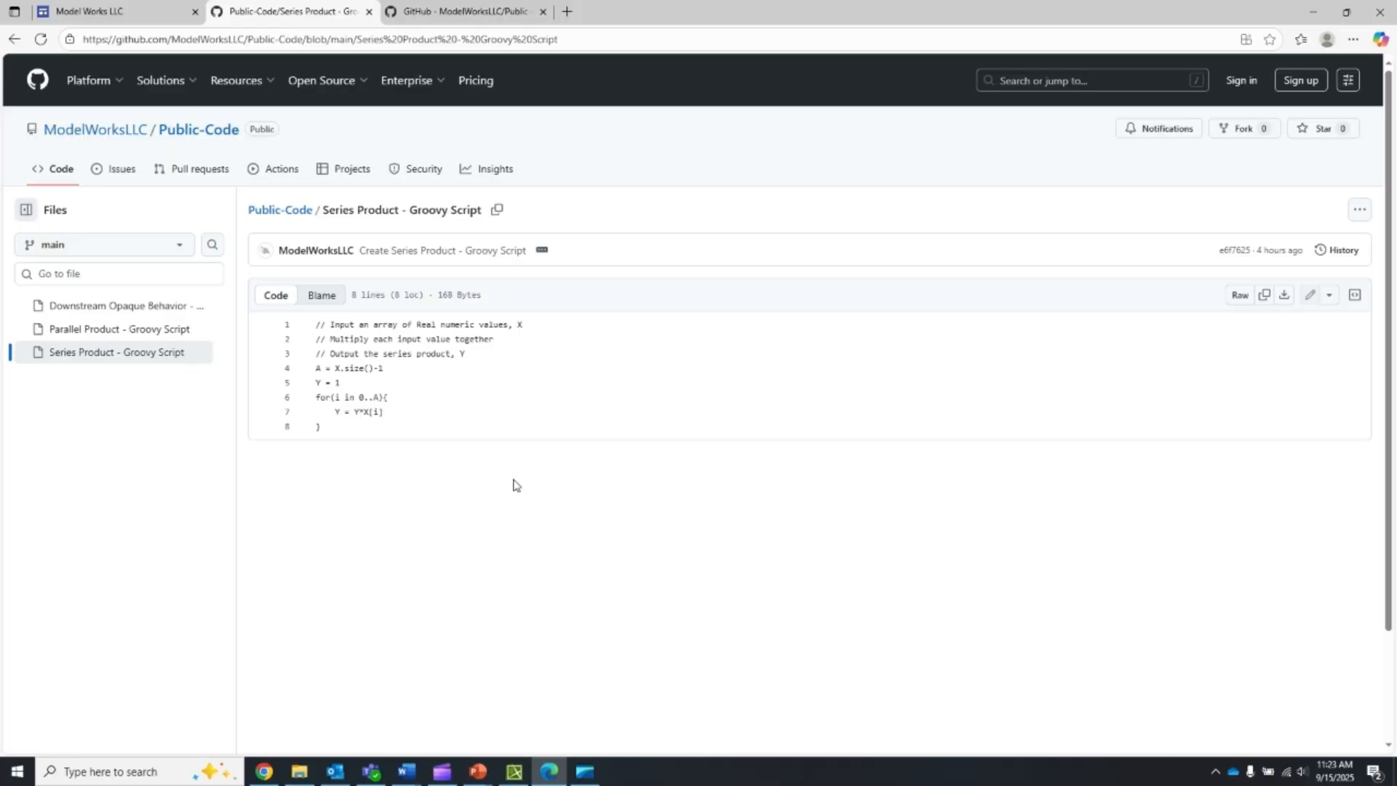
Step: Switch back to Magic Systems of Systems Architect, collapse Series2 and Part 7 in the model tree, and save the project
key(alt+Tab)
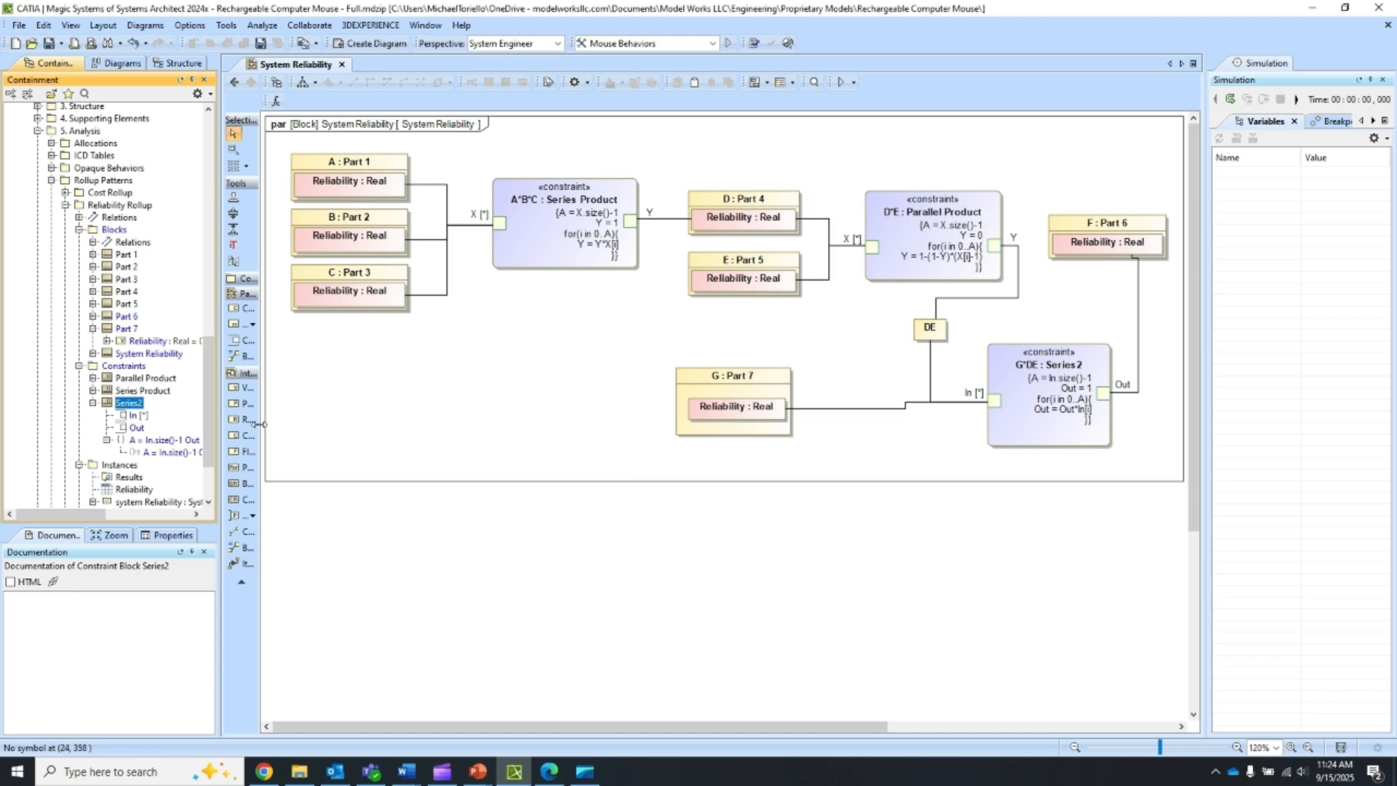
click(93, 402)
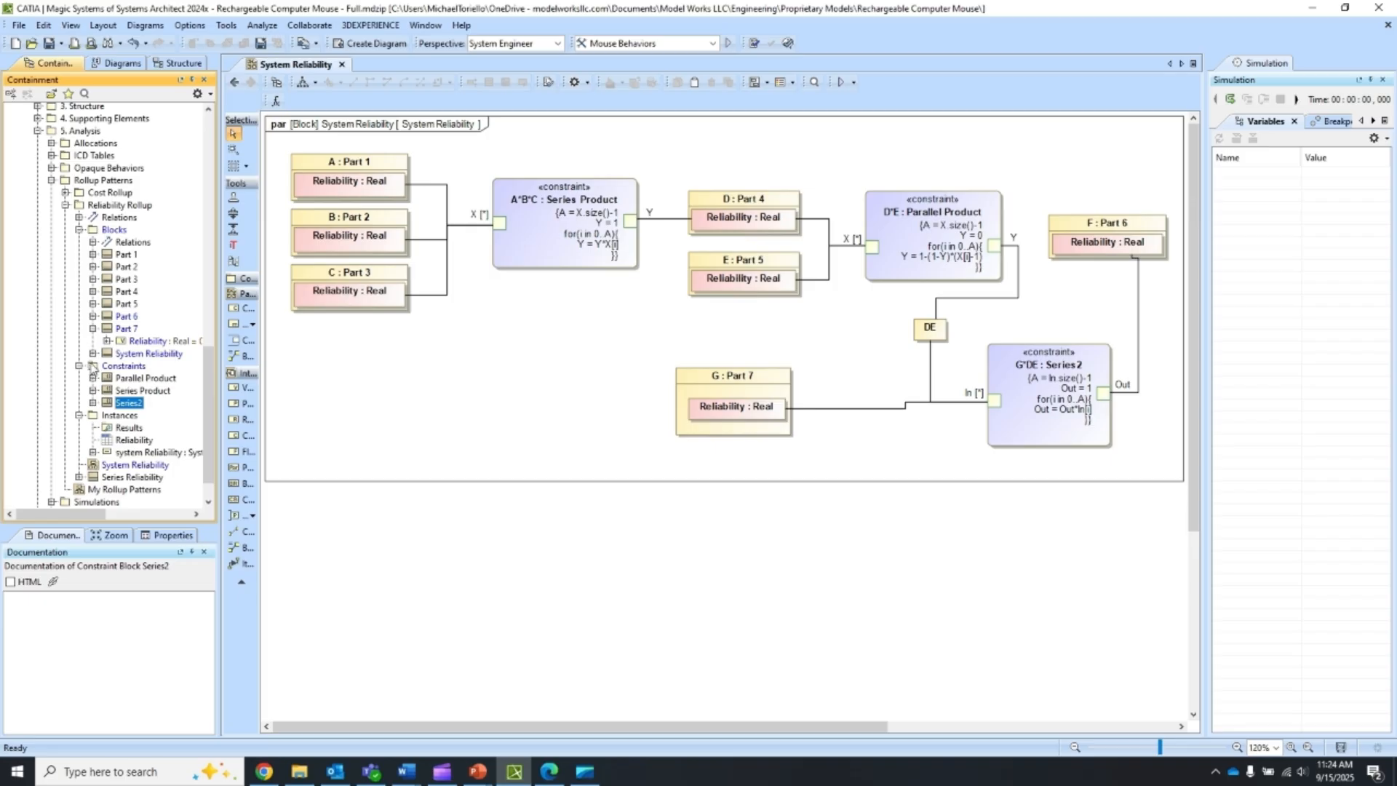
click(92, 329)
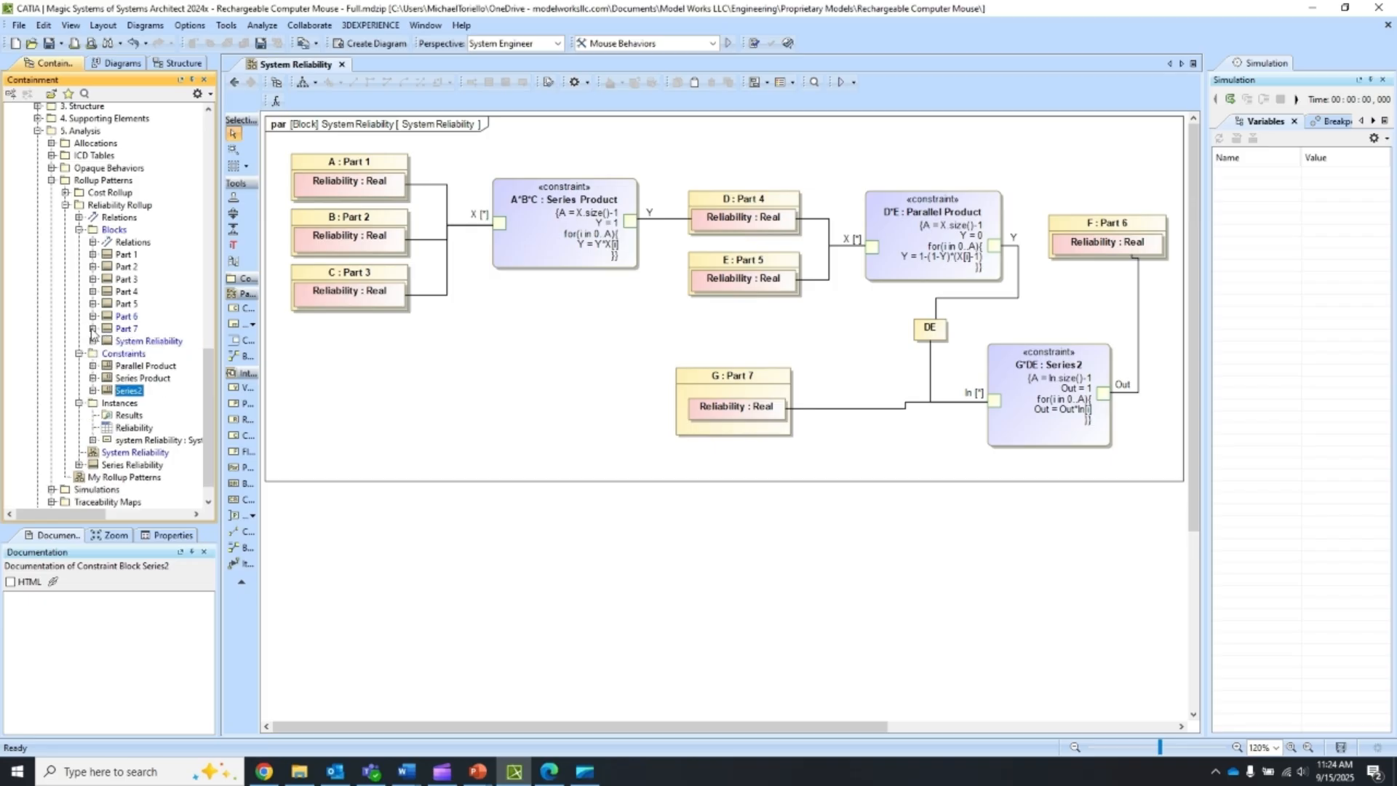
click(48, 42)
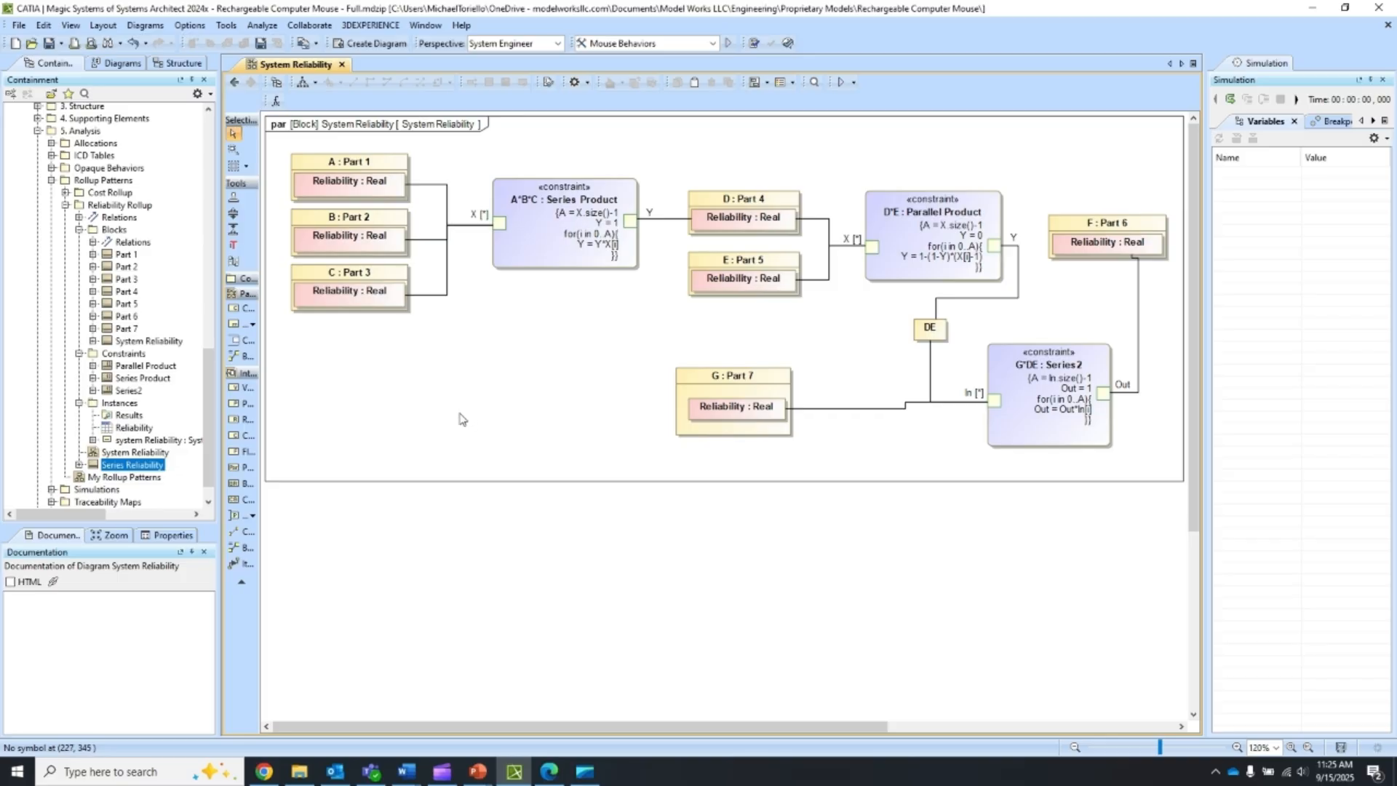
Step: Open the My Rollup Patterns diagram and inspect the Series Reliability pattern block
double_click(135, 477)
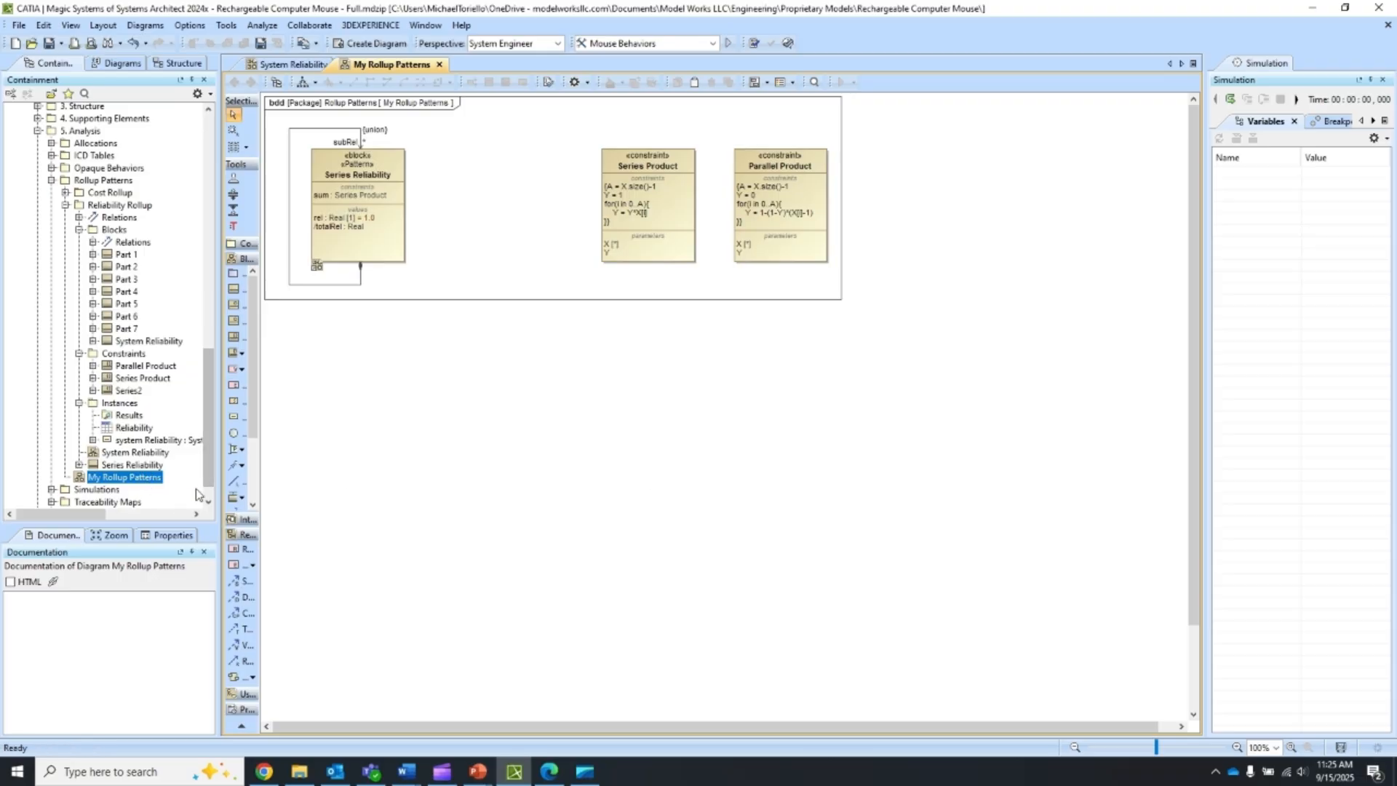
click(393, 167)
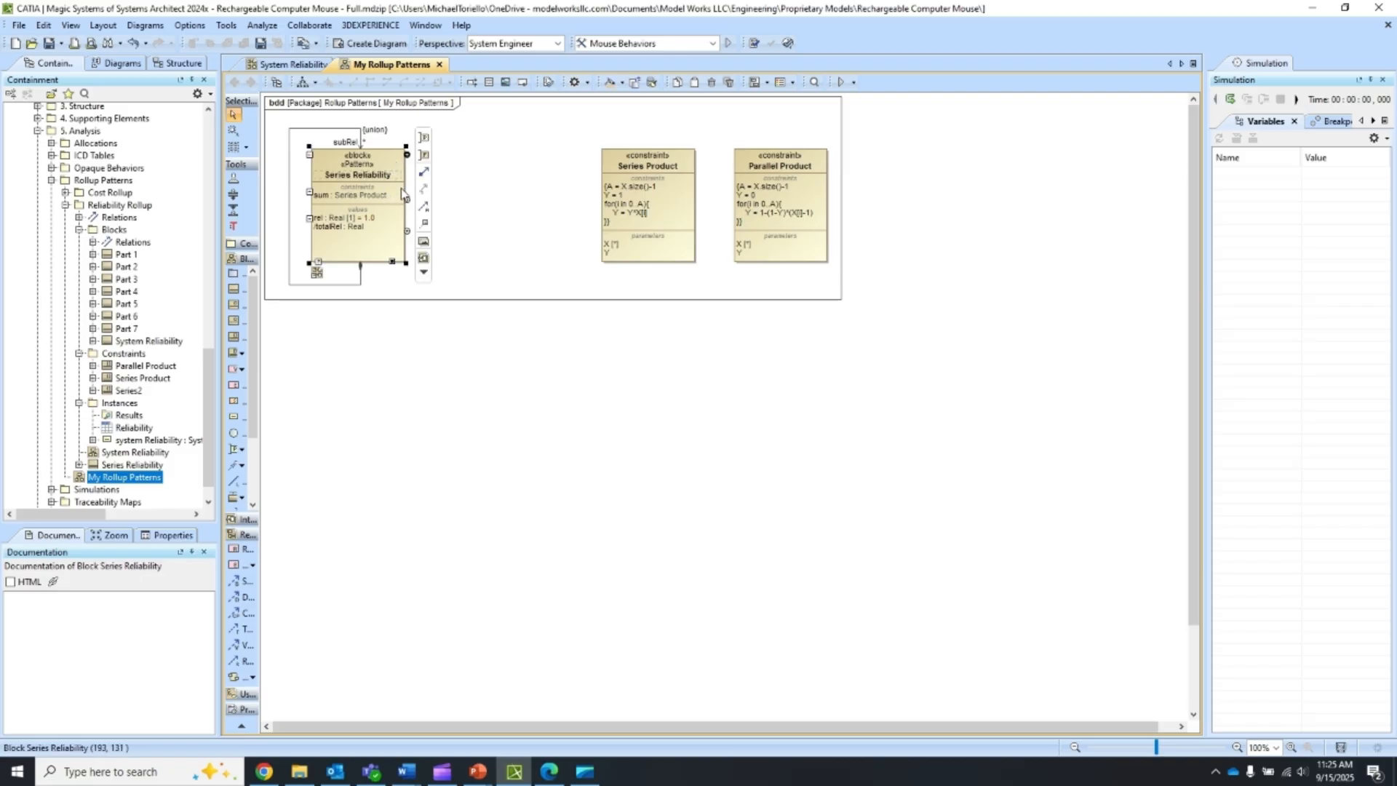
click(481, 182)
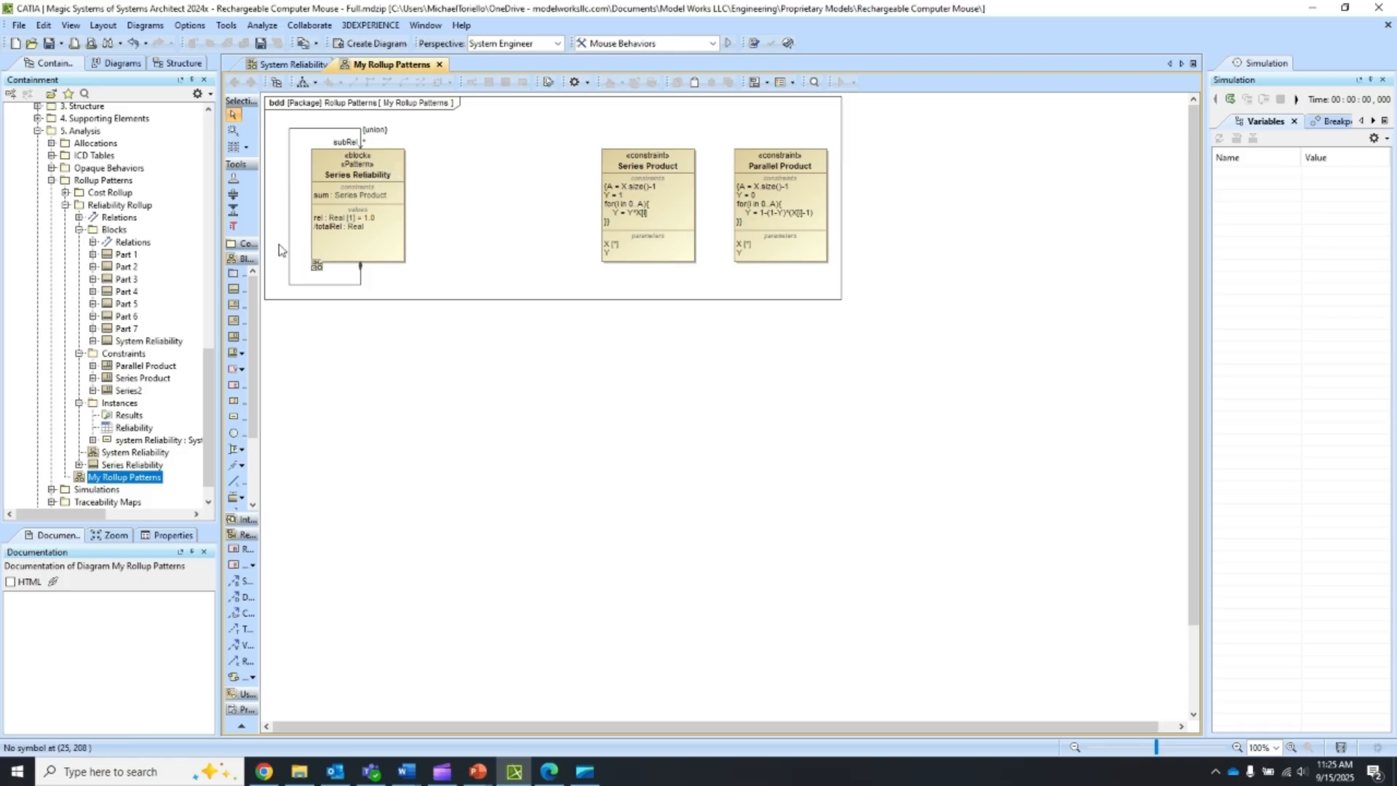
Step: Add an unnamed block between Series Reliability and Series Product, and view the patterns offered by Apply Rollup Pattern without applying one
click(233, 288)
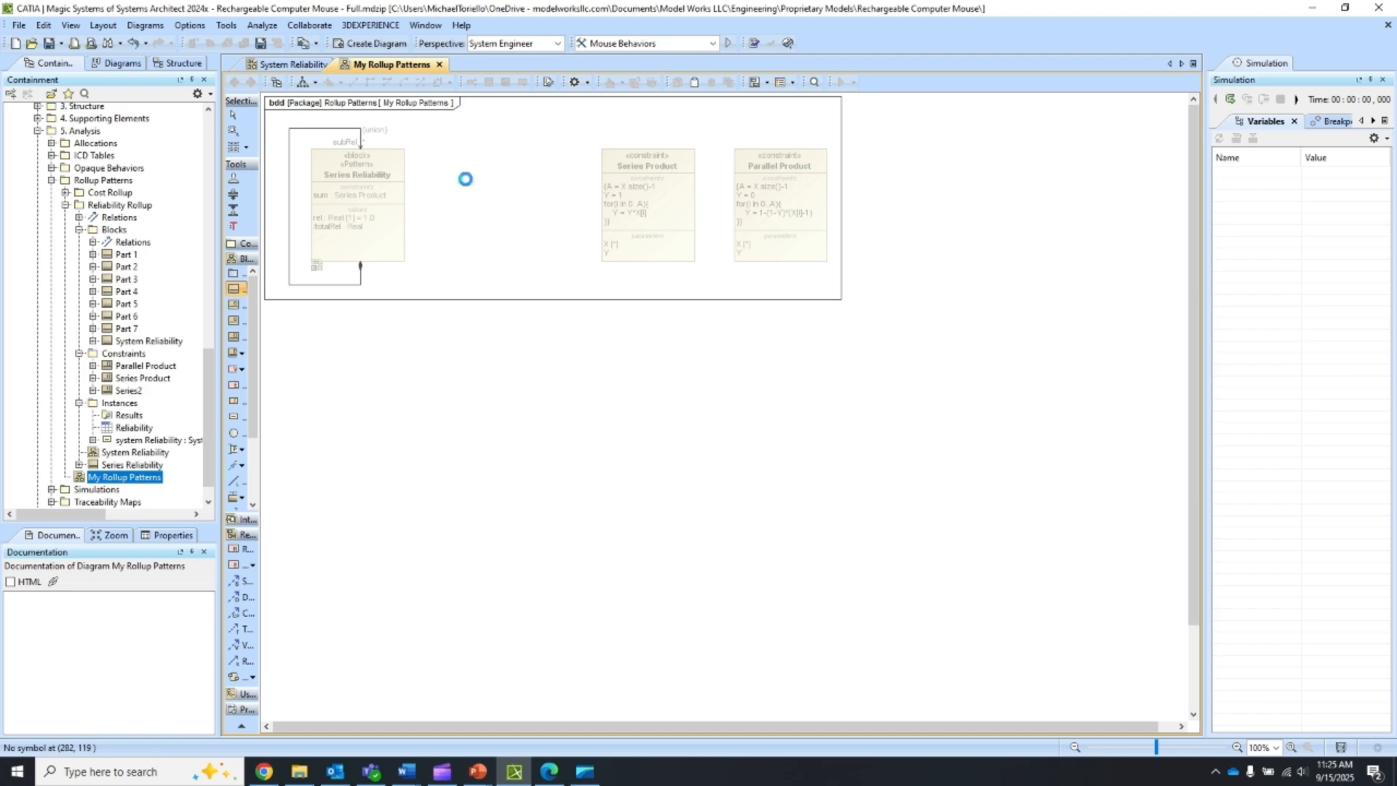
click(463, 179)
right_click(494, 191)
mouse_move(655, 380)
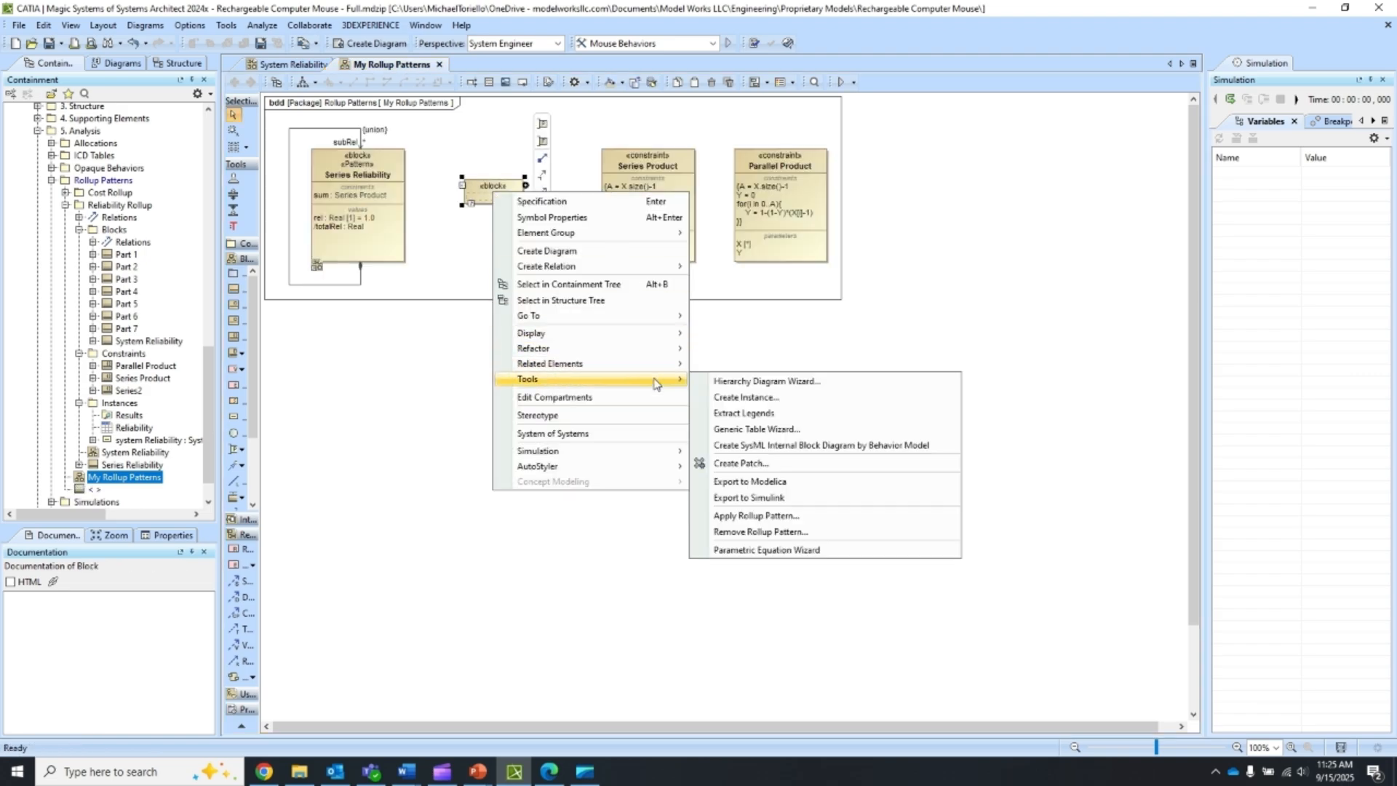
click(756, 515)
click(780, 390)
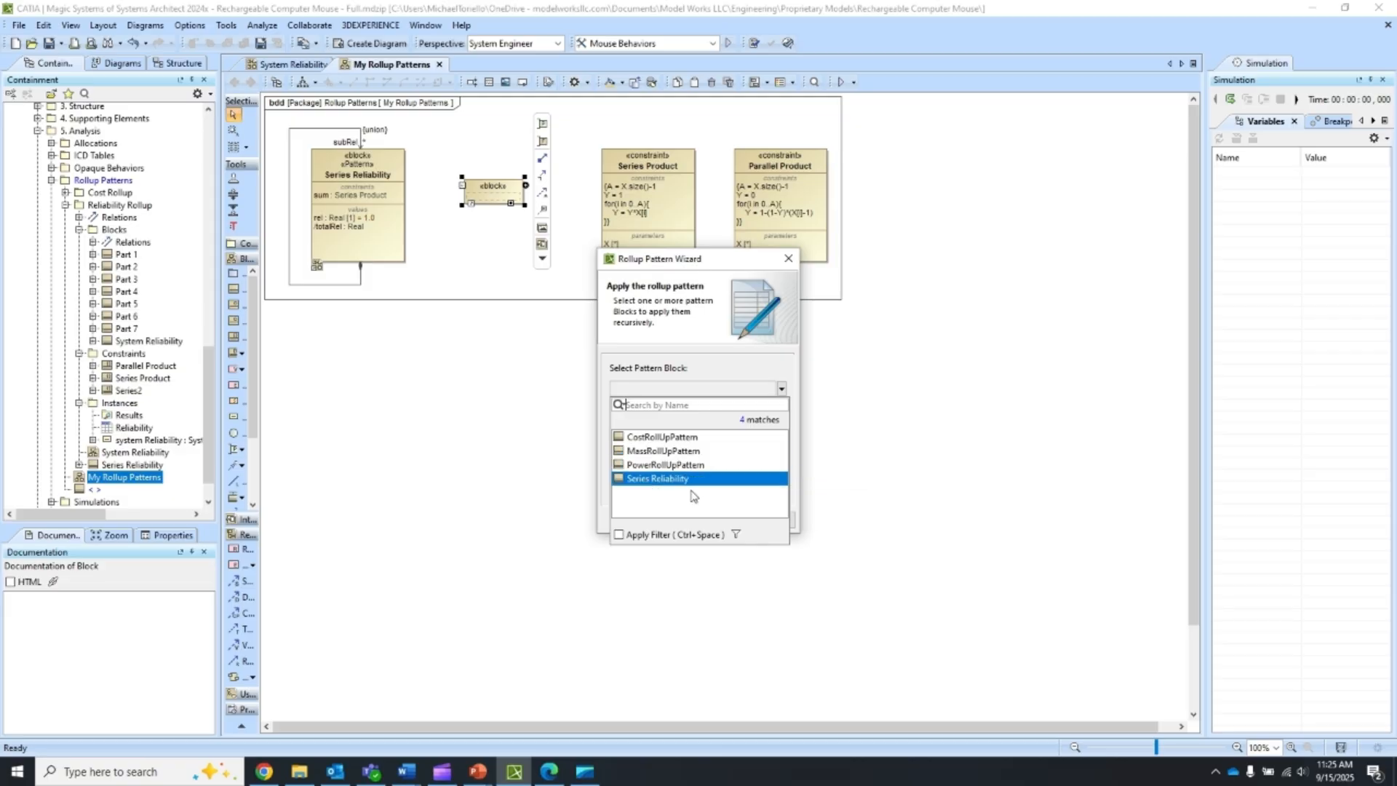
click(788, 258)
click(451, 223)
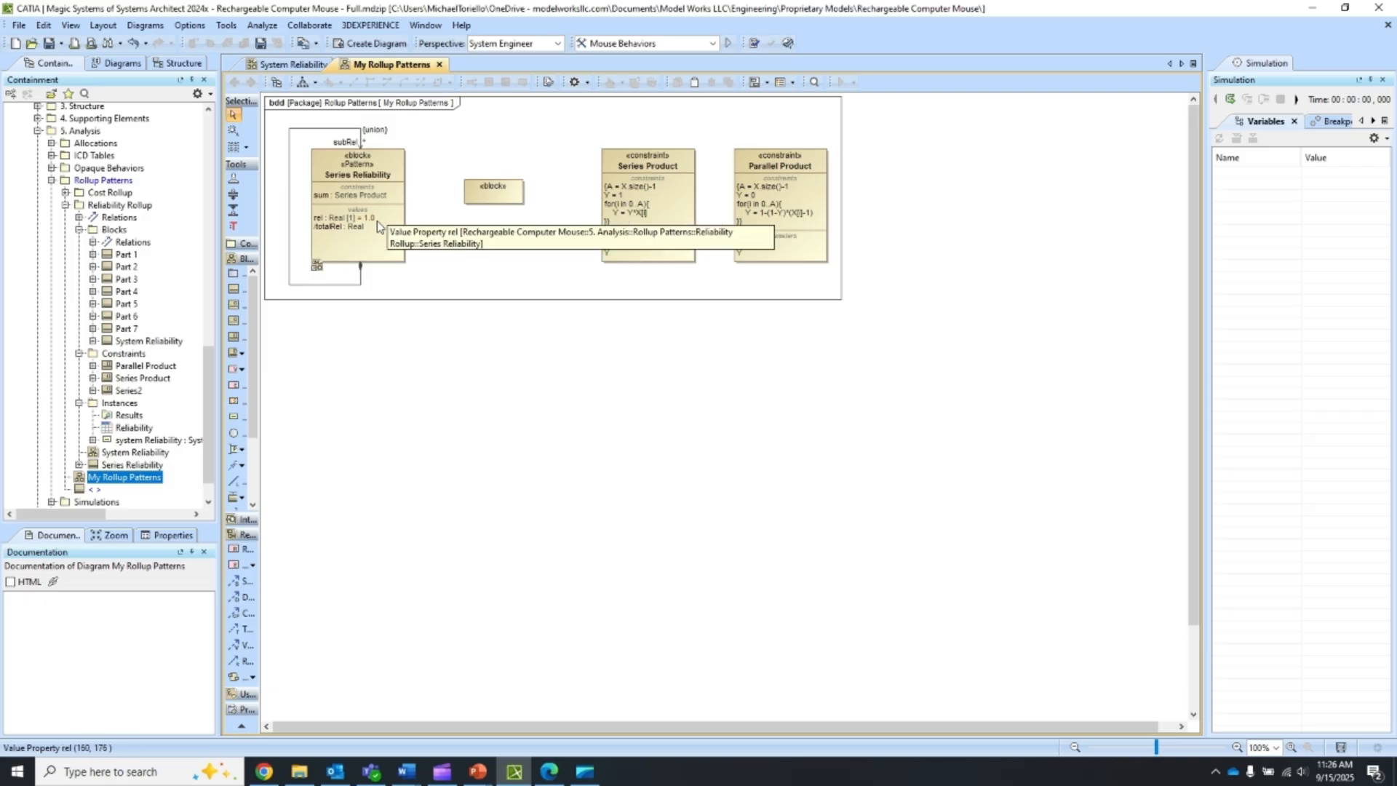
Step: Check the Is Derived property of the totalRel value in the Series Reliability block
click(320, 231)
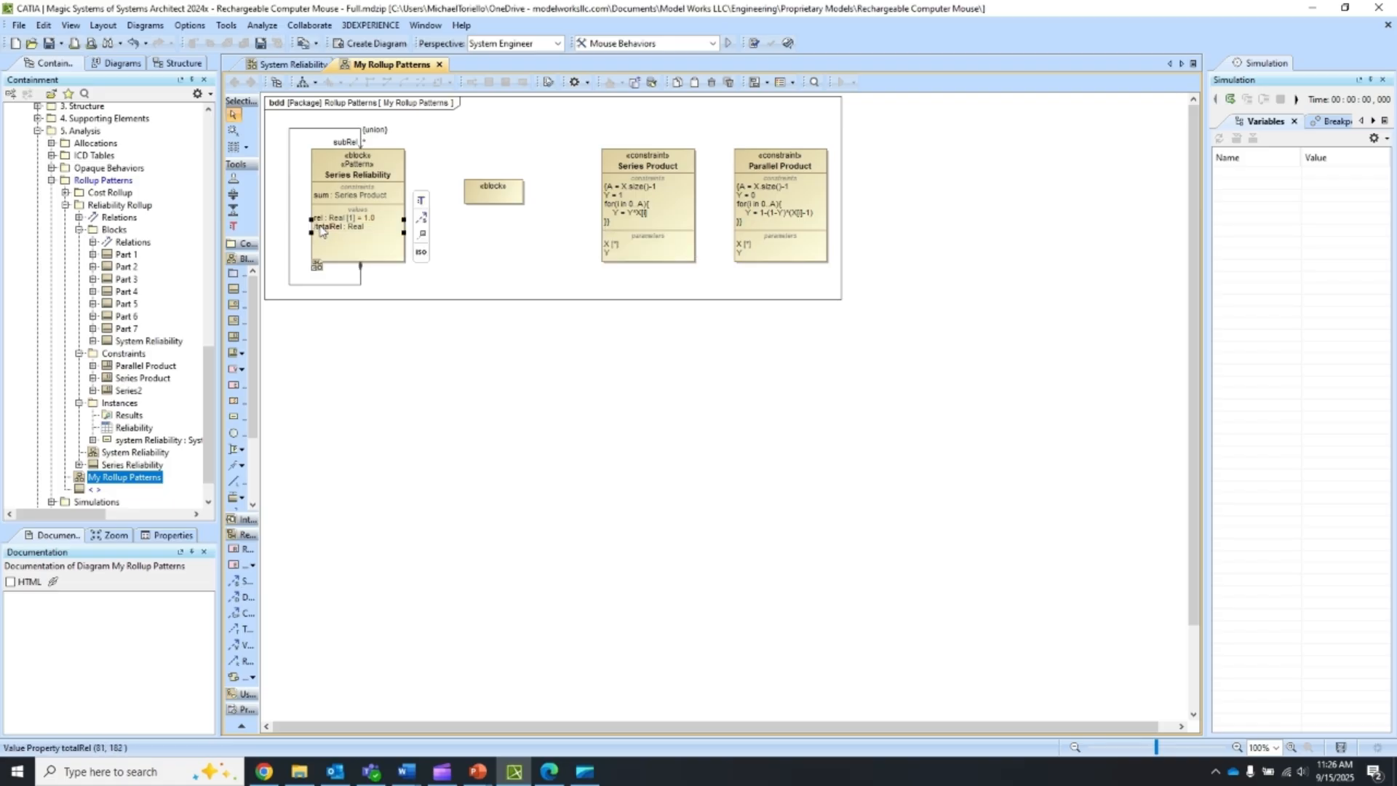
click(163, 537)
scroll(155, 630, down, 3)
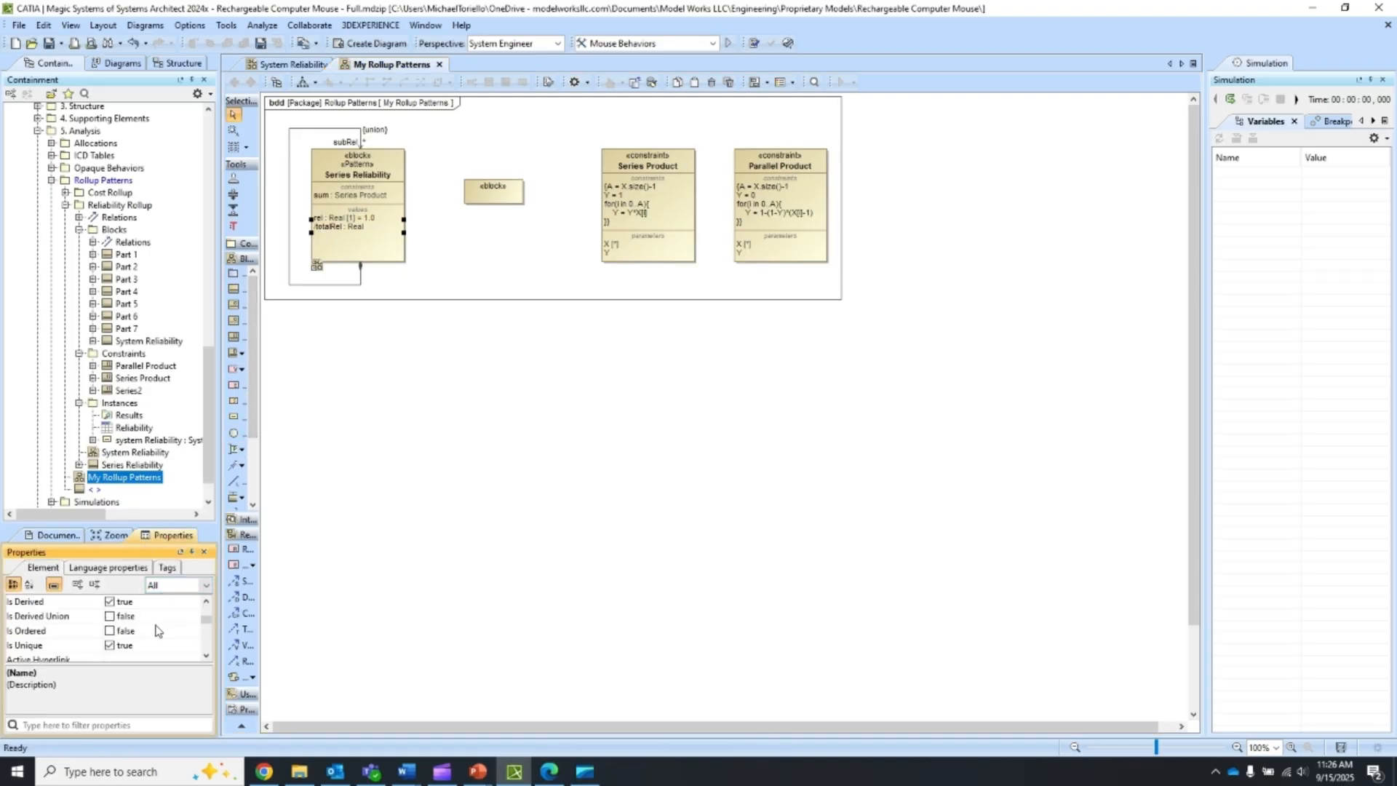
click(81, 602)
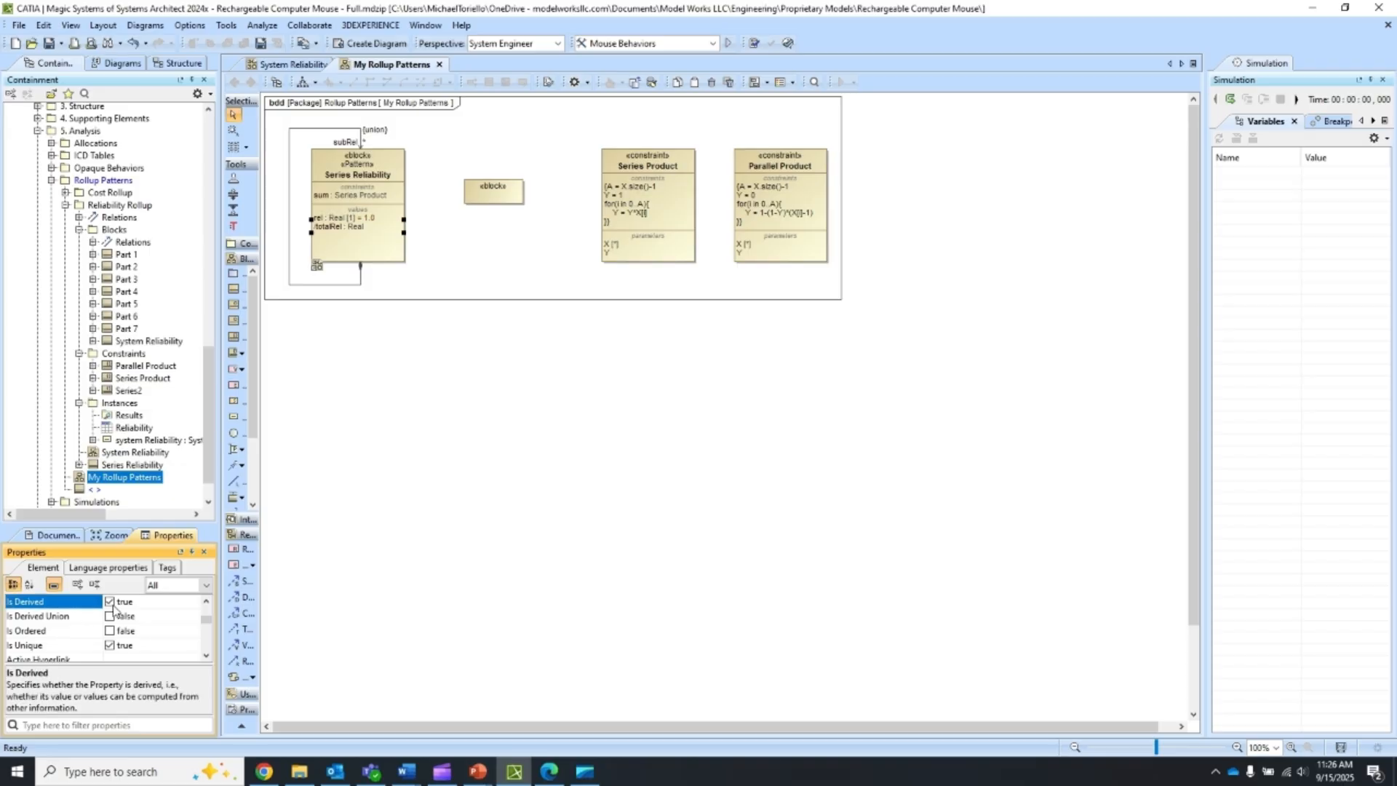
click(342, 242)
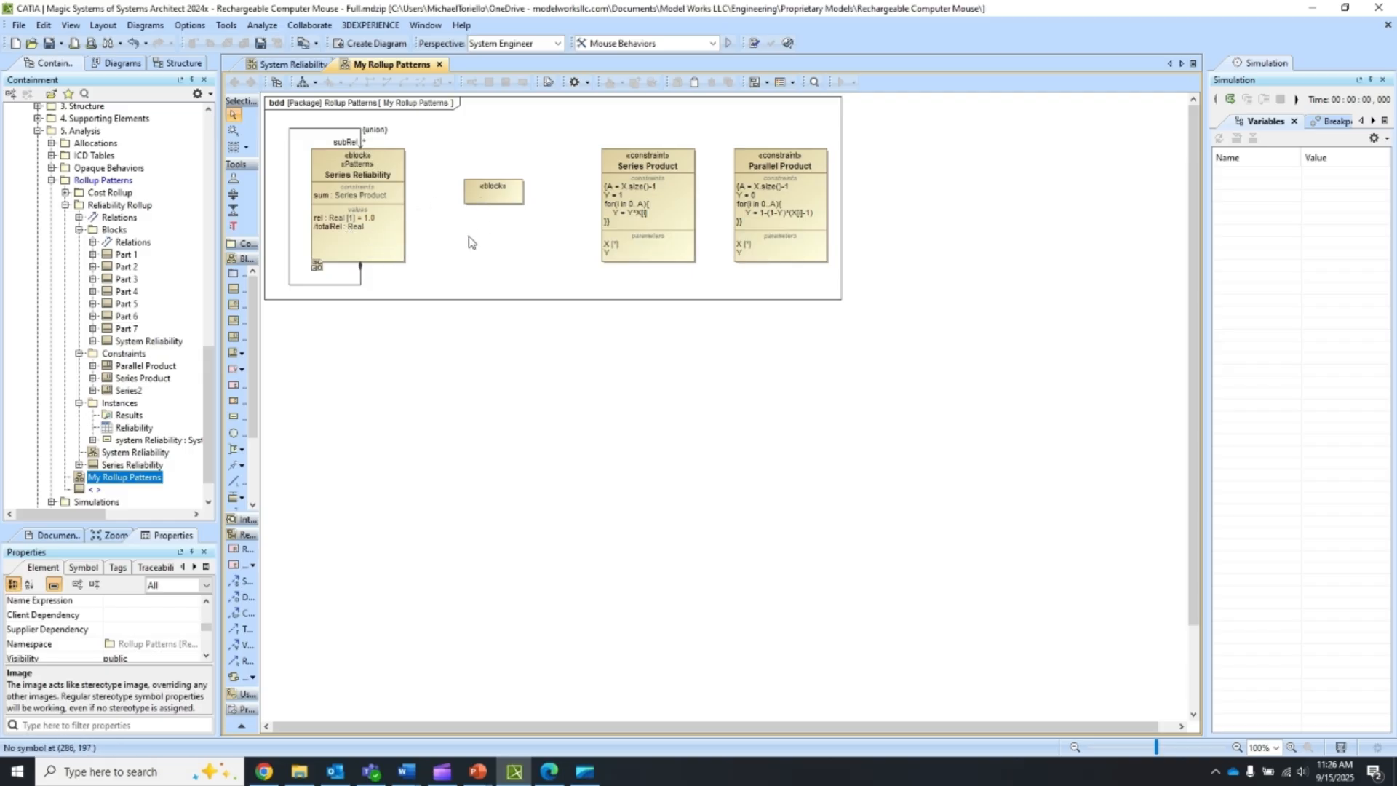
Step: Open the specification of Series Reliability's self-association and filter its properties by "union" to check Is Derived Union
click(361, 277)
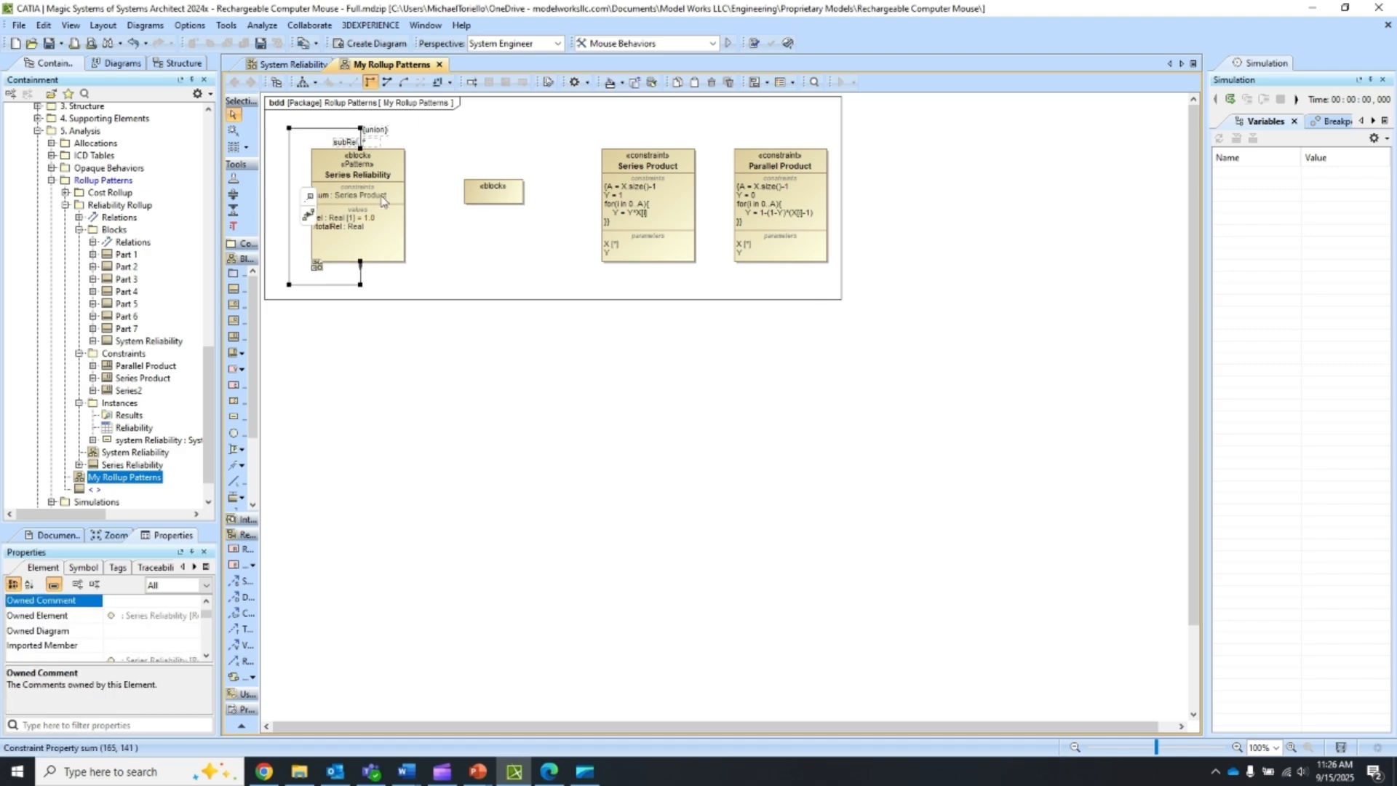
click(443, 139)
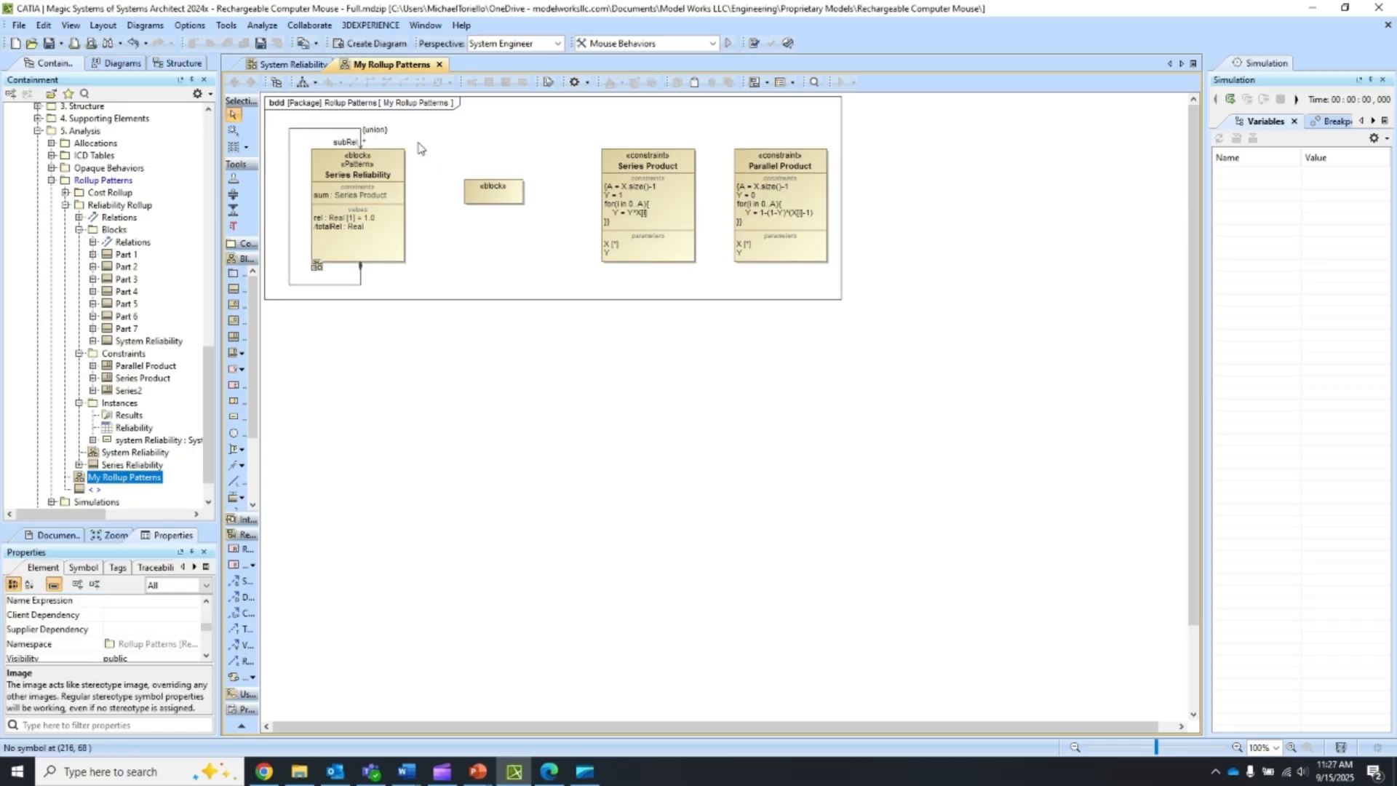
click(374, 131)
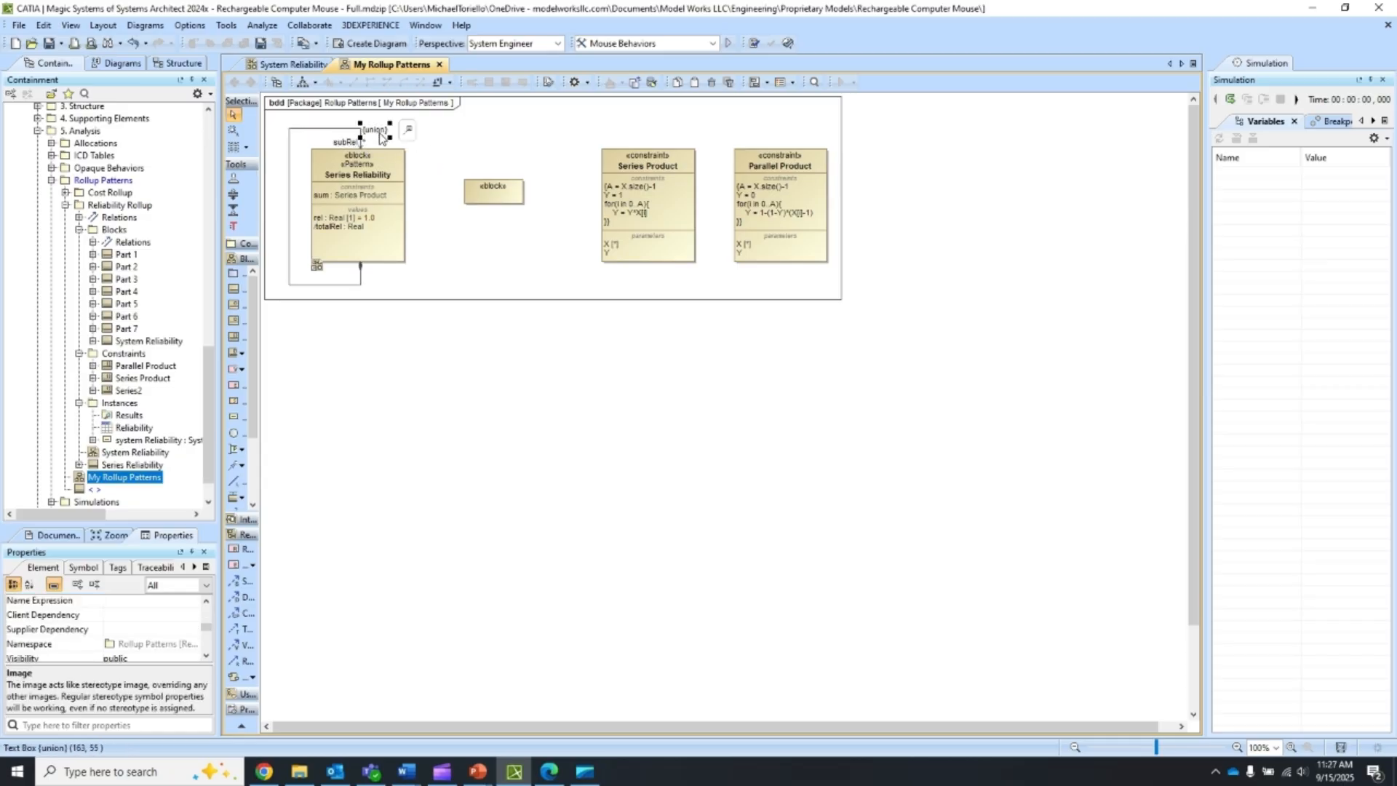
click(478, 142)
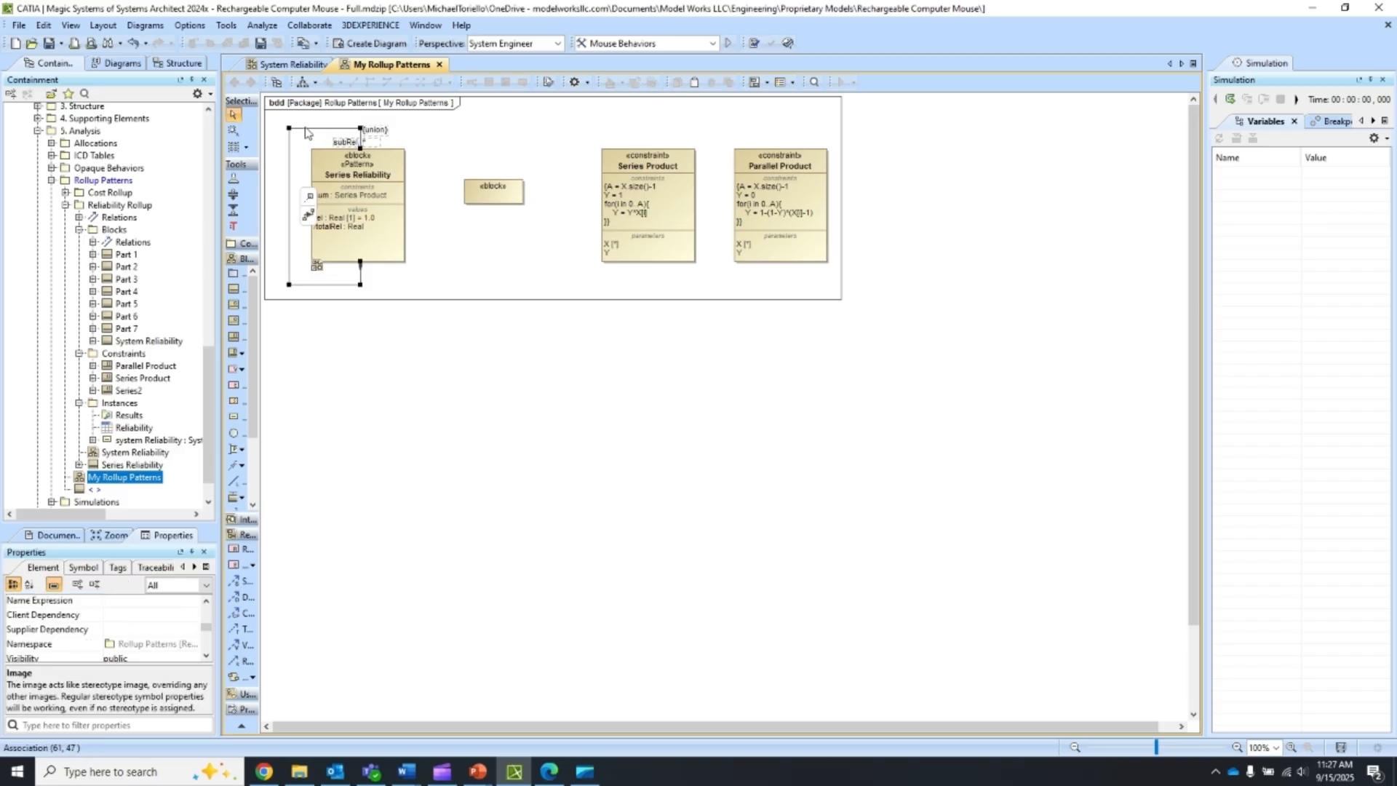
double_click(306, 128)
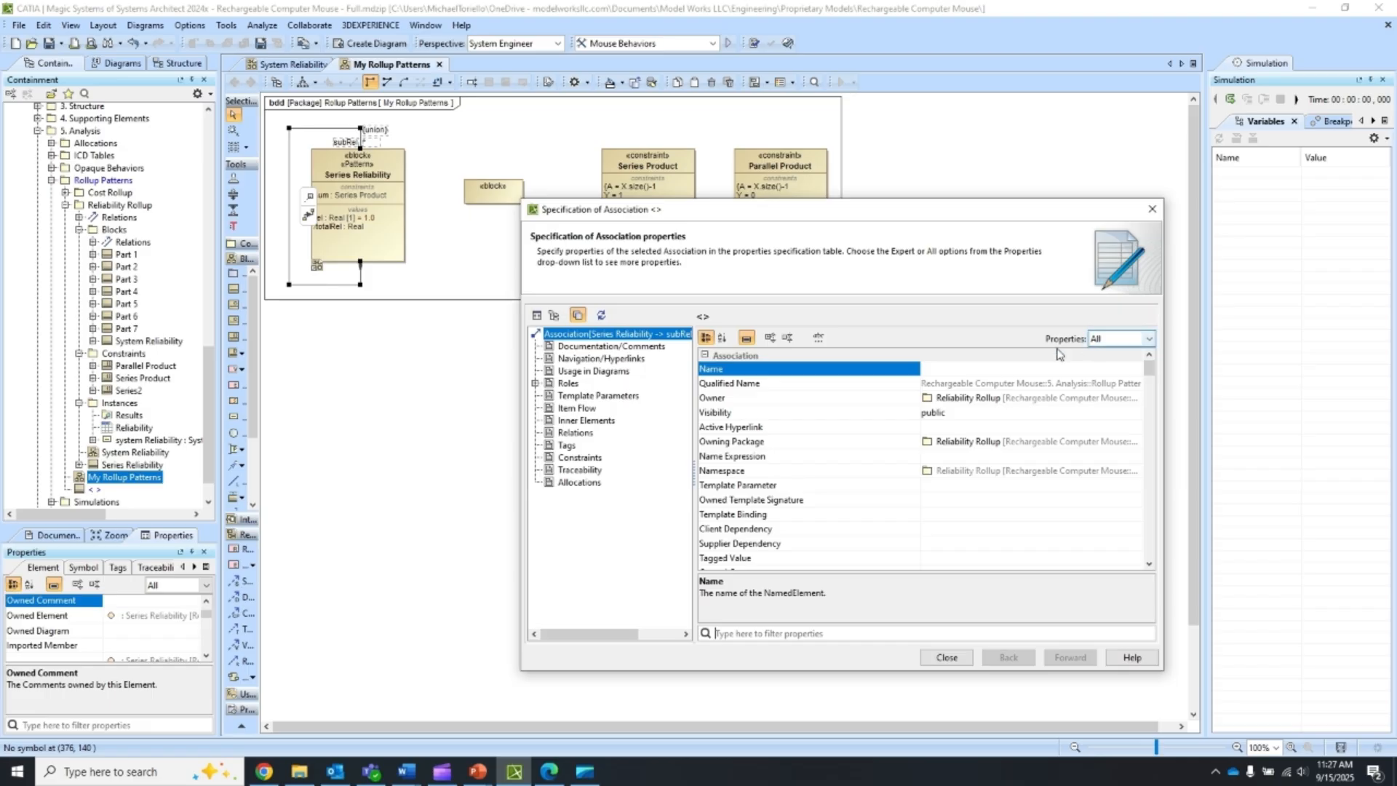
text(union)
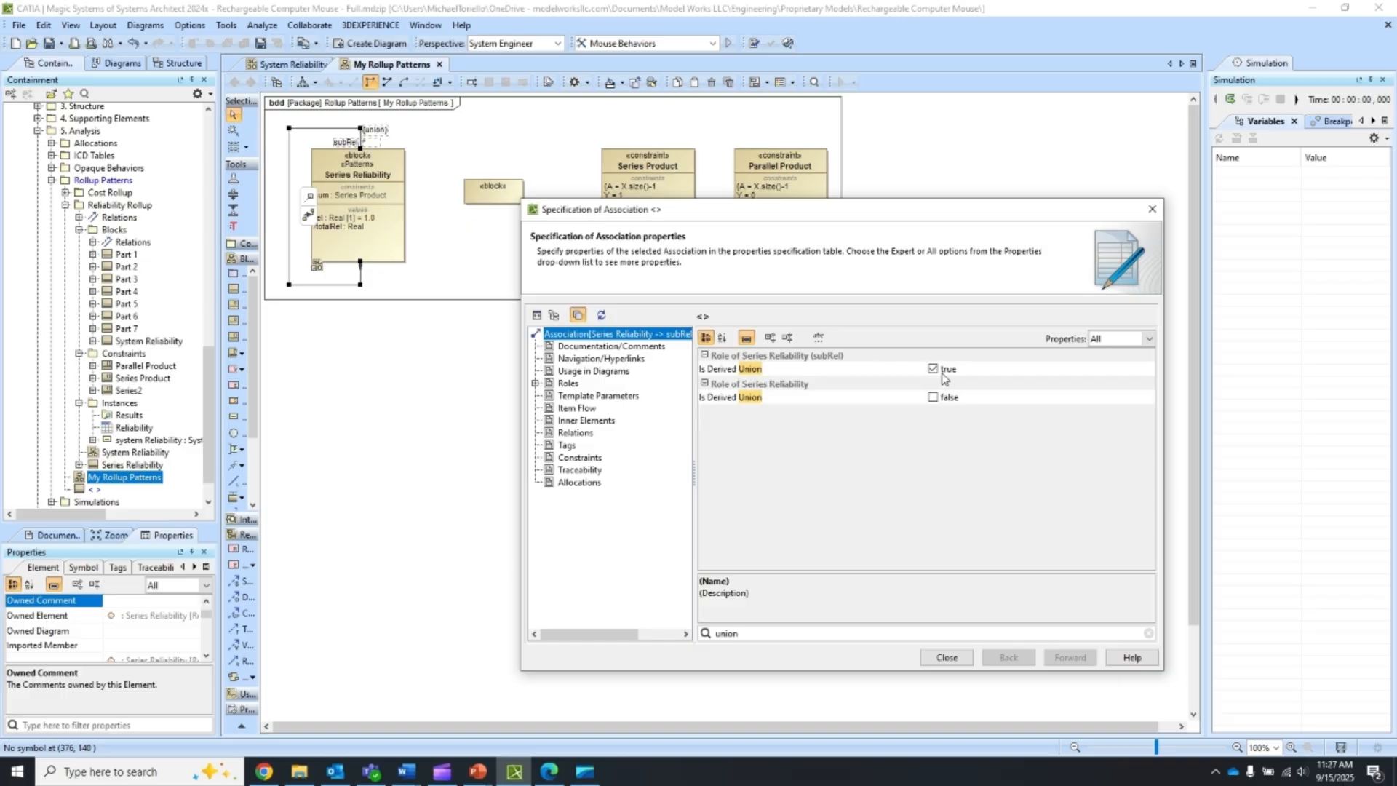
Step: Filter the association's properties by "multipl", set the subRel role's multiplicity to *, and close the specification
drag(754, 633, 699, 634)
text(multipl)
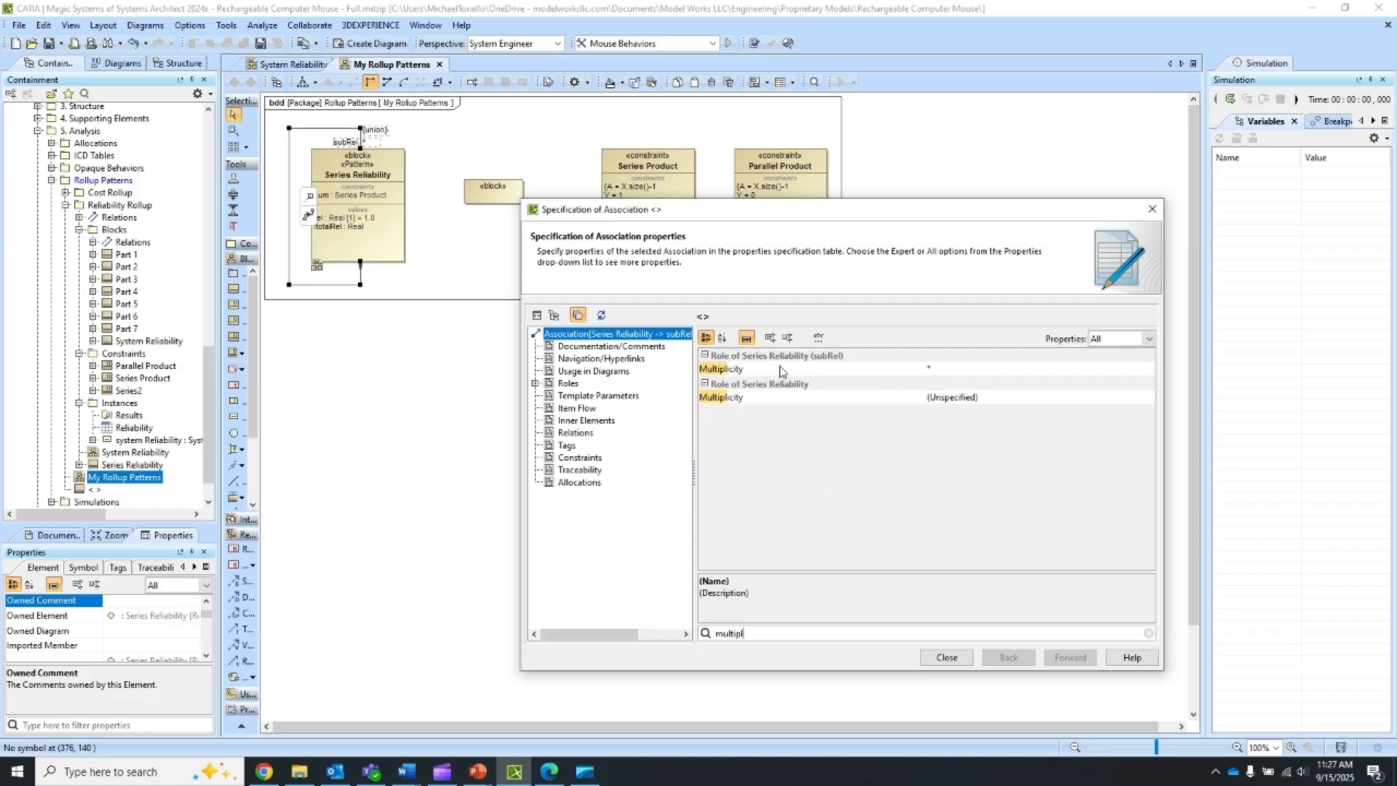
click(945, 372)
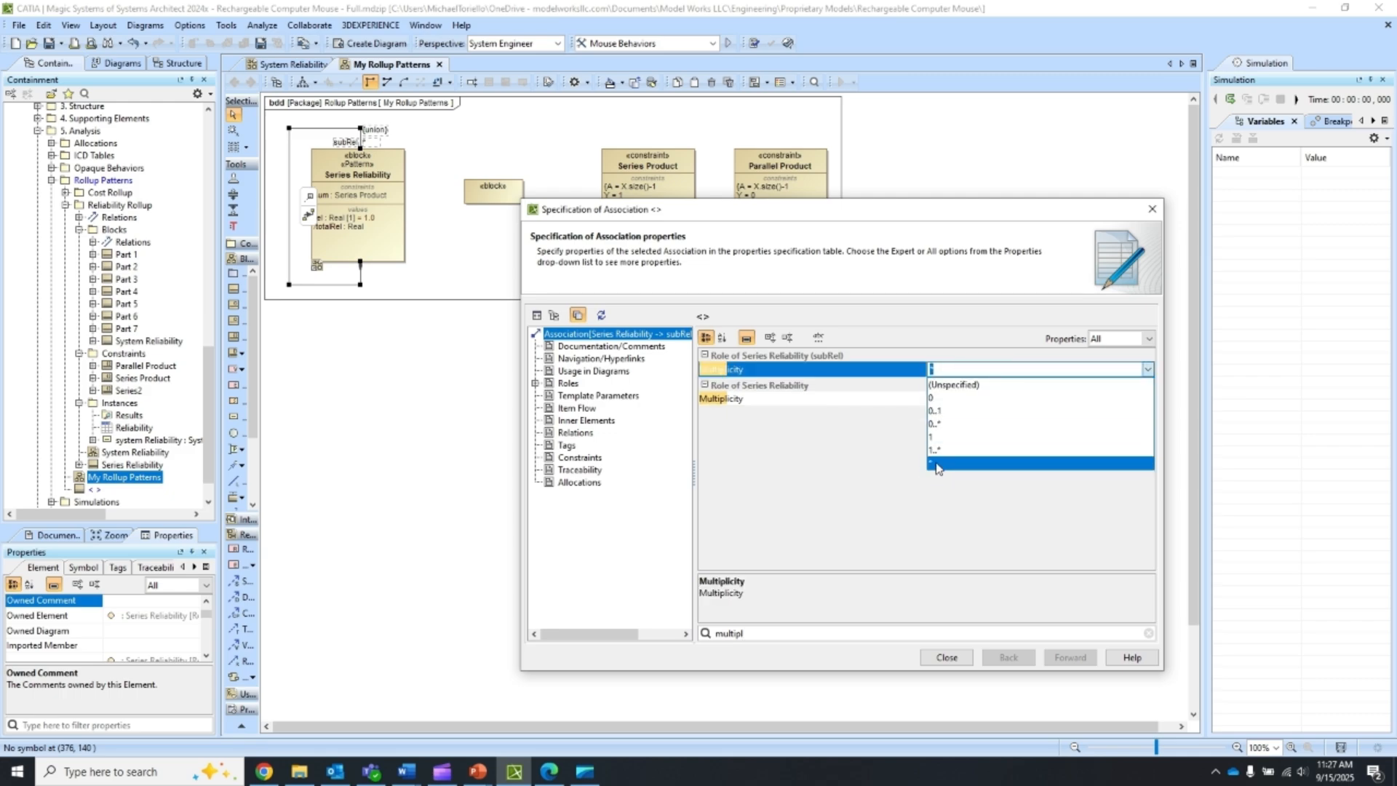
click(937, 464)
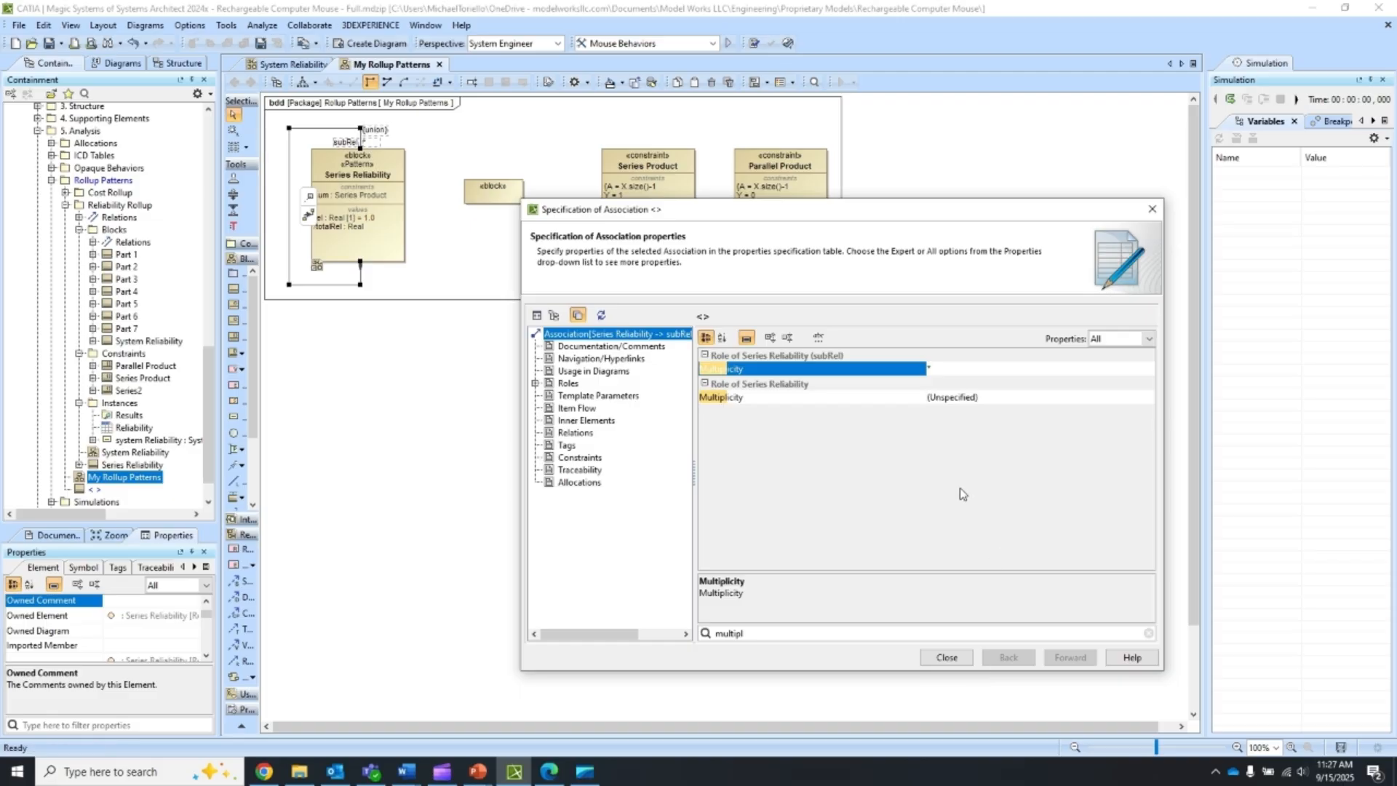
click(962, 660)
click(571, 465)
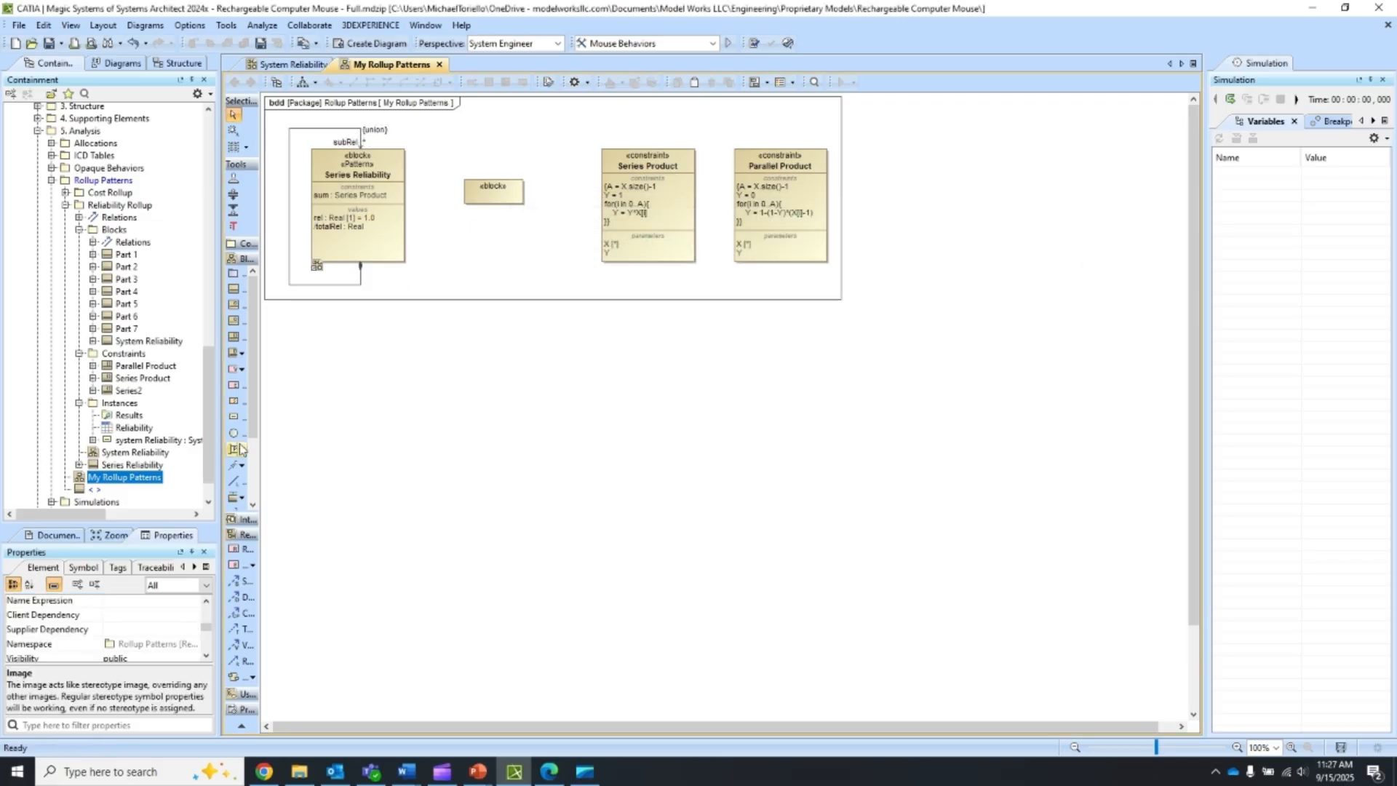
Step: Open the Series Reliability parametric diagram, expand the block's contents in the model tree, and inspect the sum constraint
double_click(146, 466)
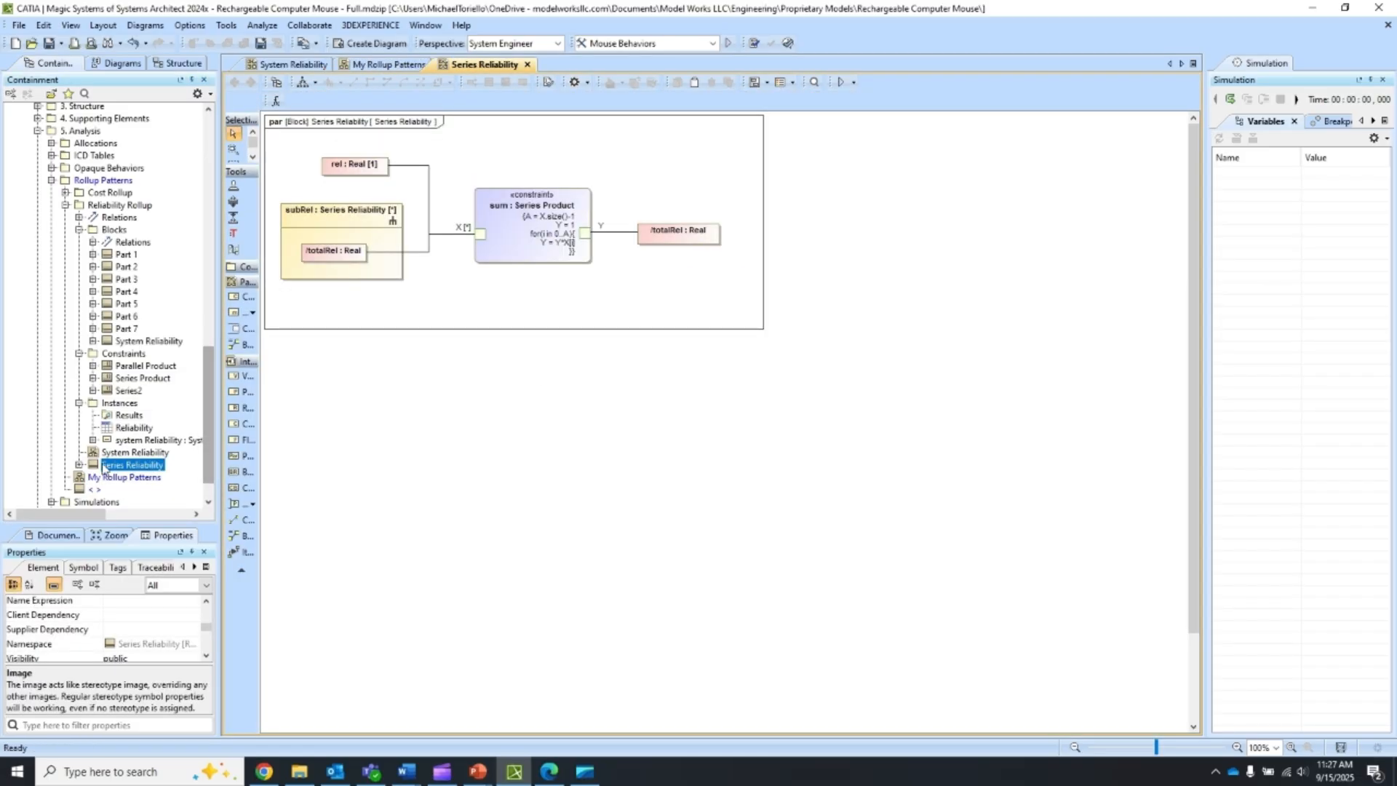
click(78, 465)
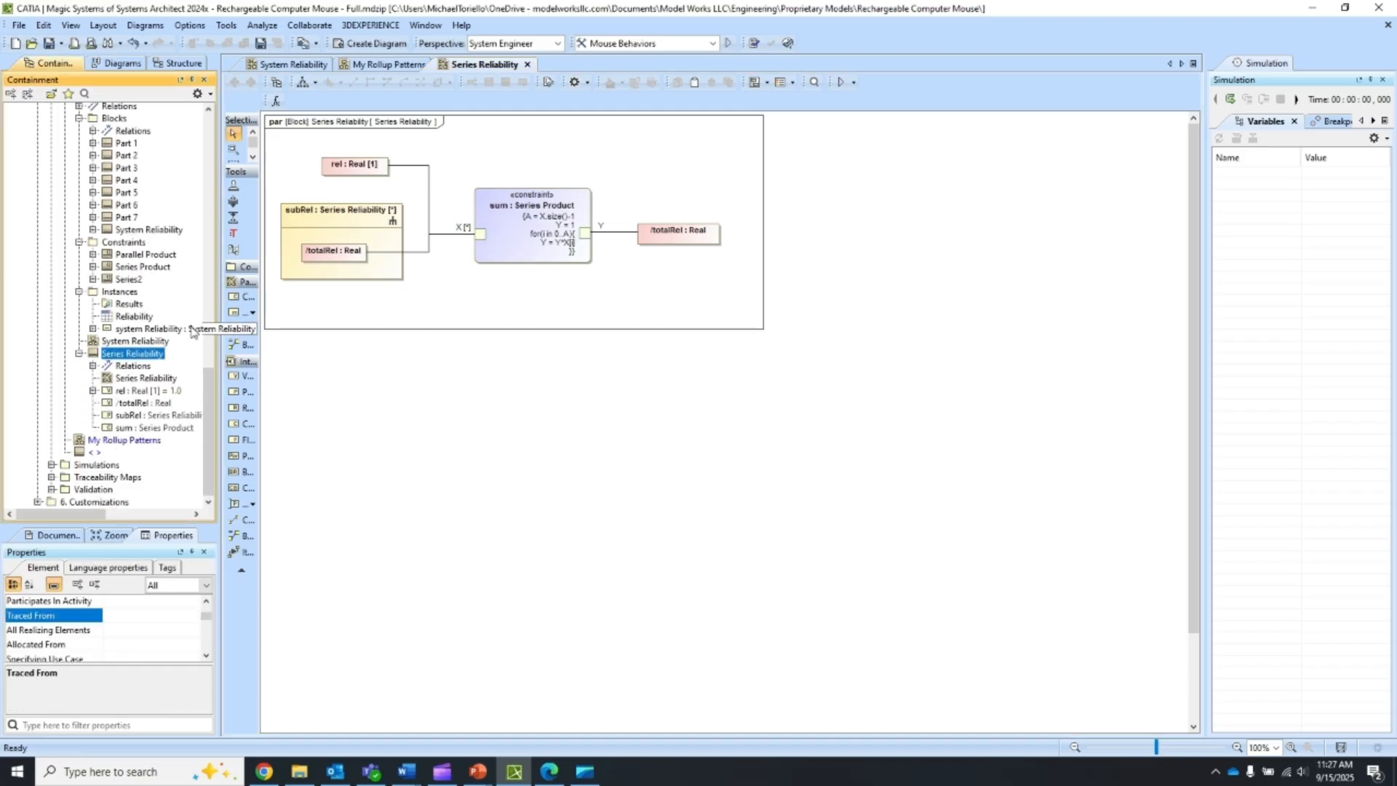
click(521, 256)
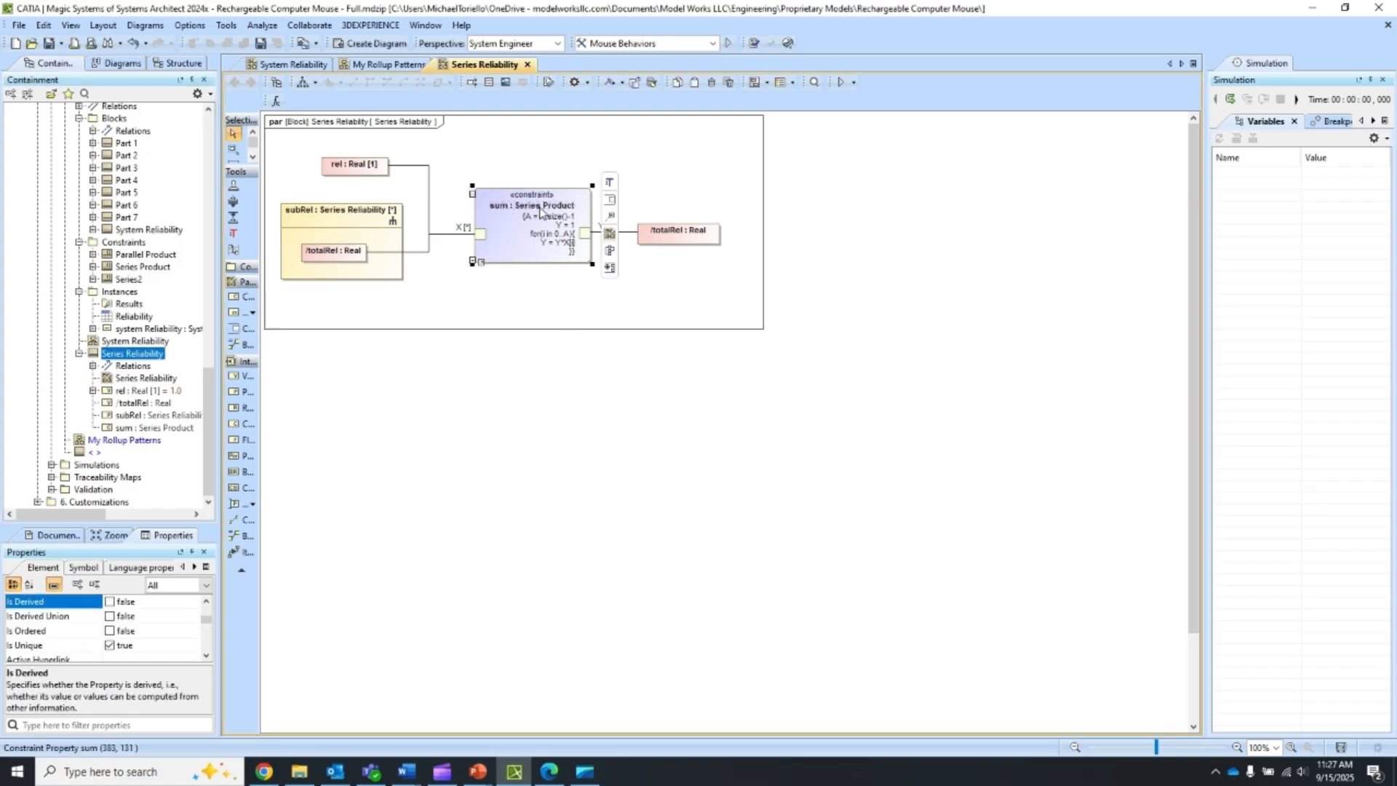
Step: Examine the Series Product constraint and the rel, totalRel and subRel.totalRel values bound to it in the Series Reliability parametric diagram
click(141, 266)
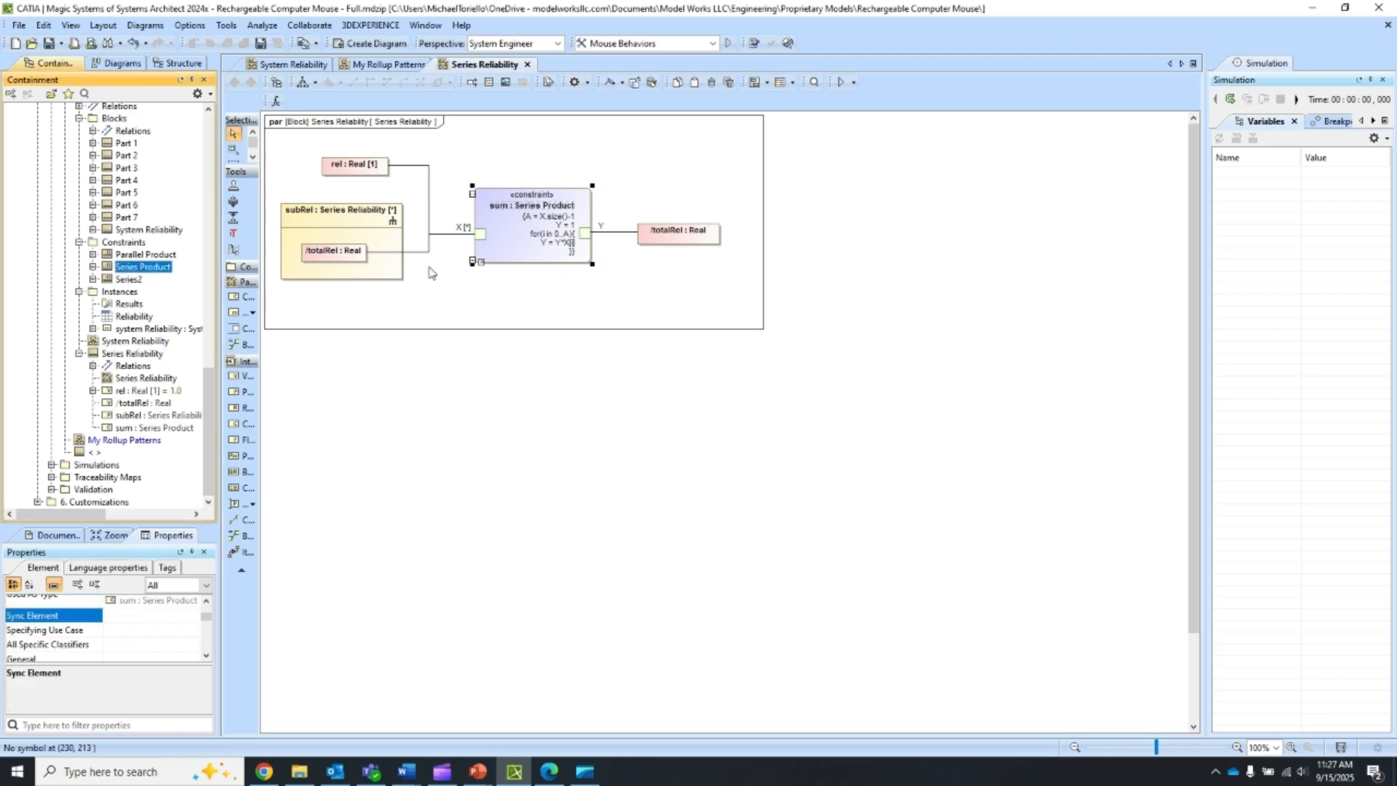
click(463, 311)
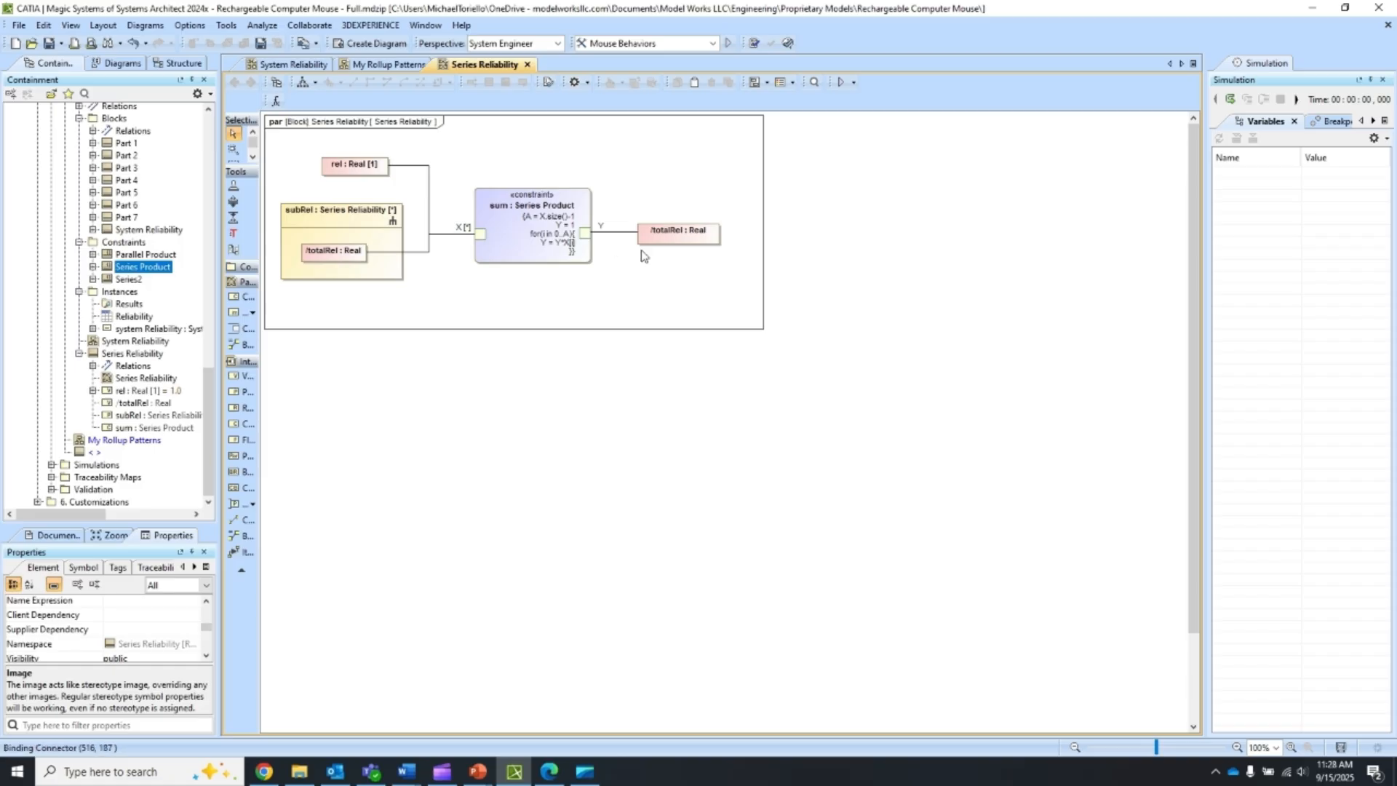
click(678, 242)
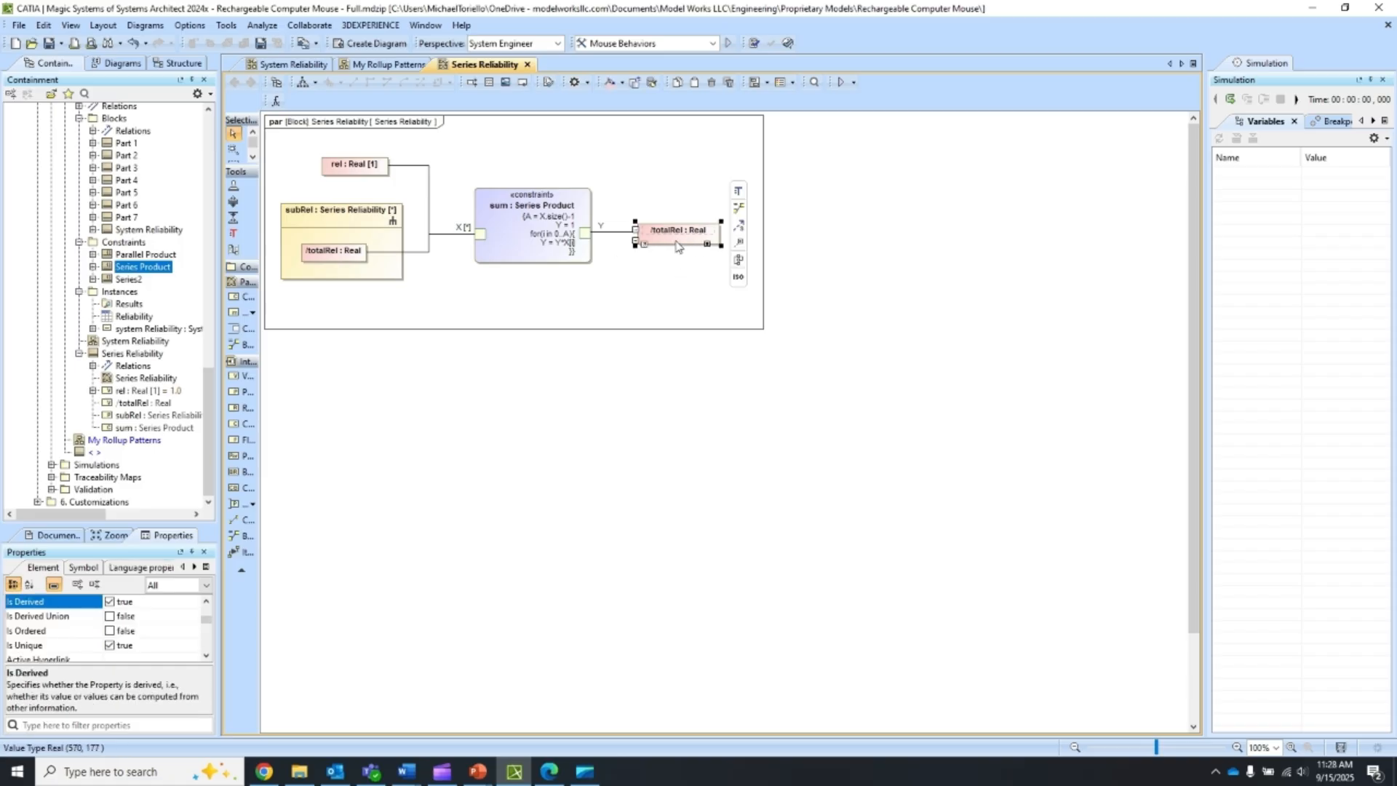
click(609, 248)
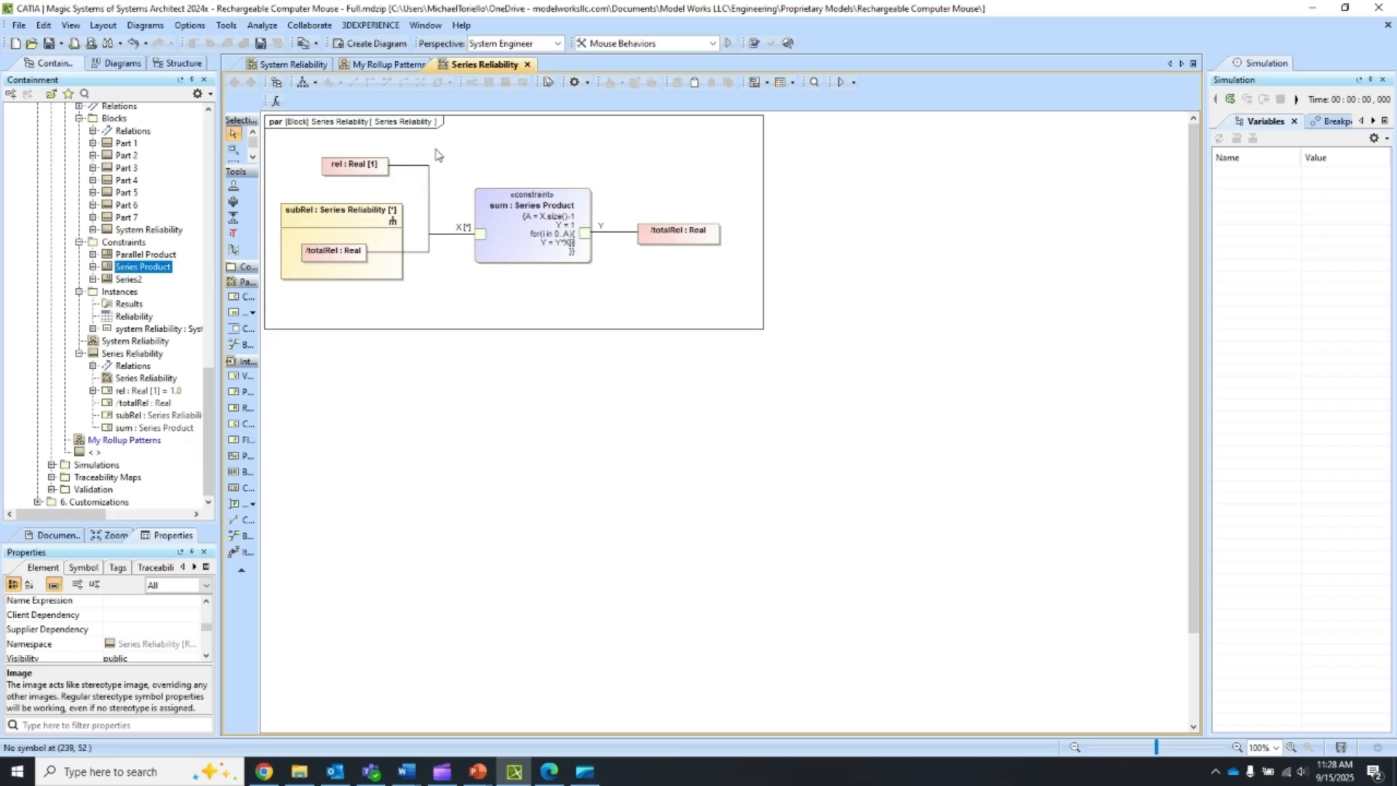
click(338, 173)
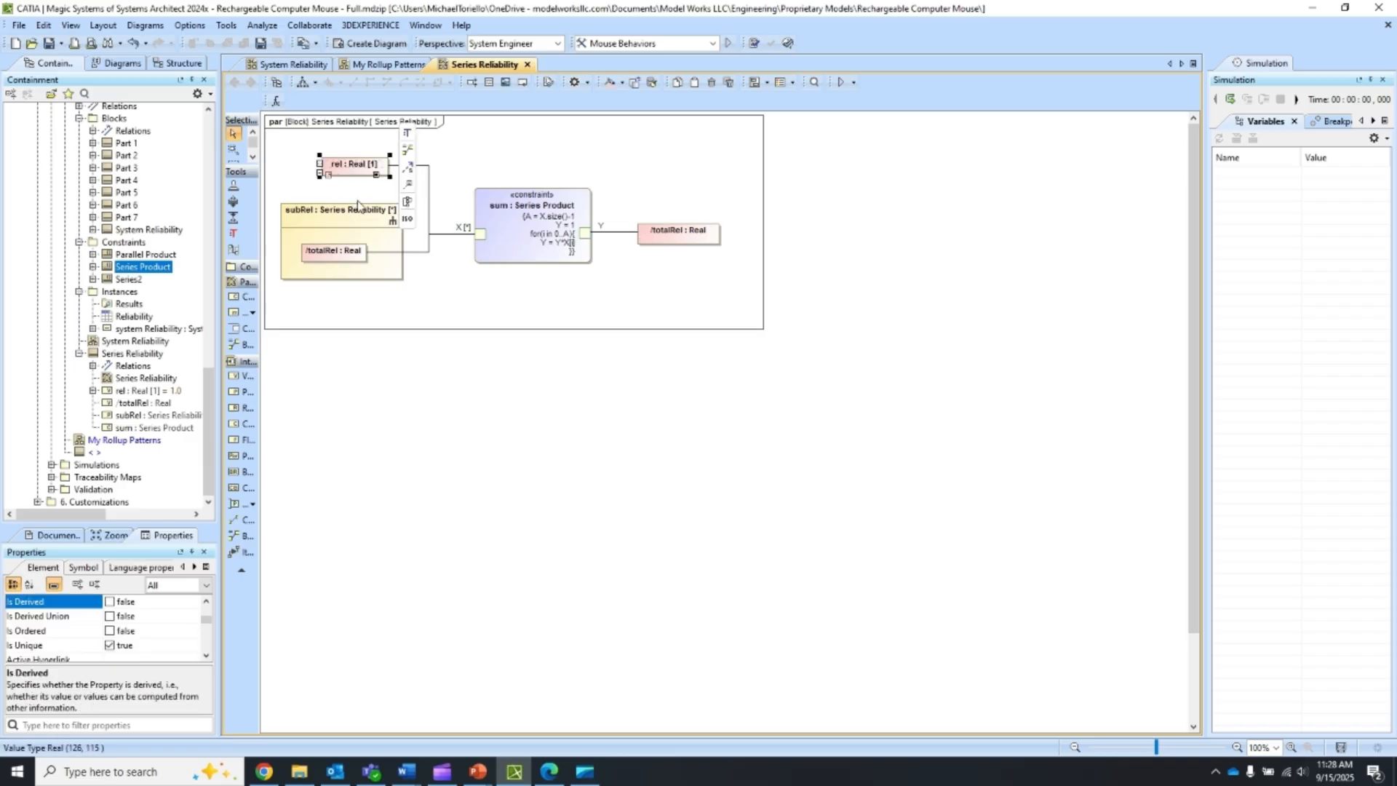
click(353, 317)
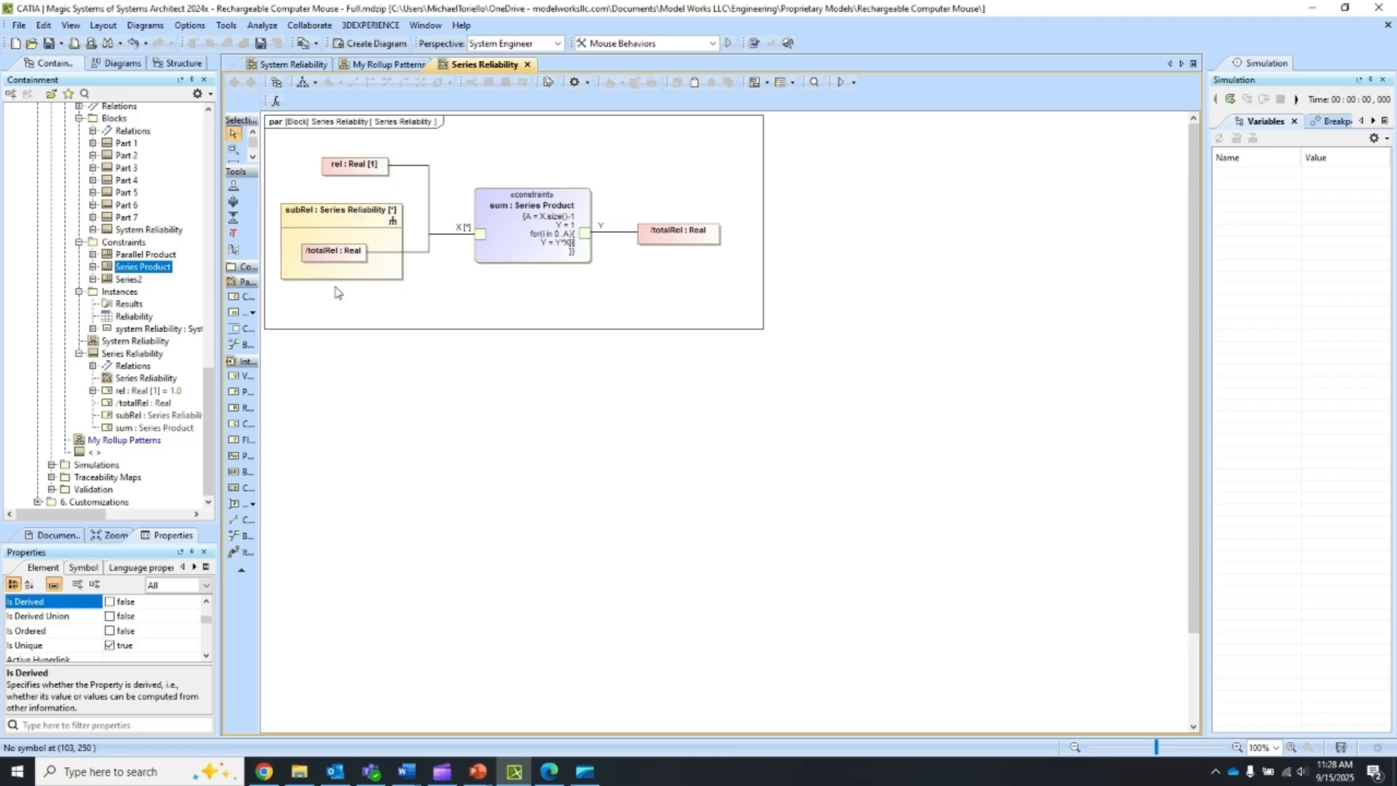
click(340, 264)
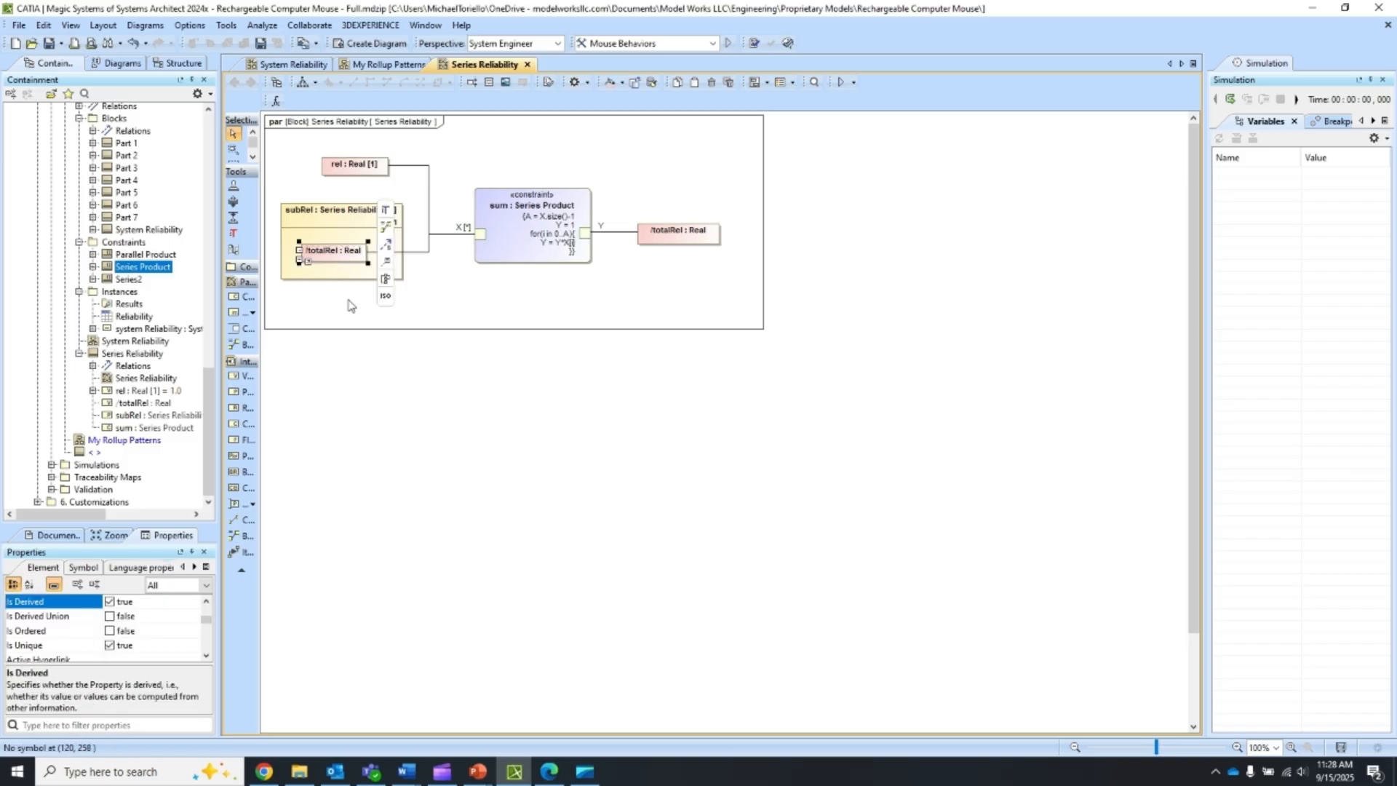
click(350, 305)
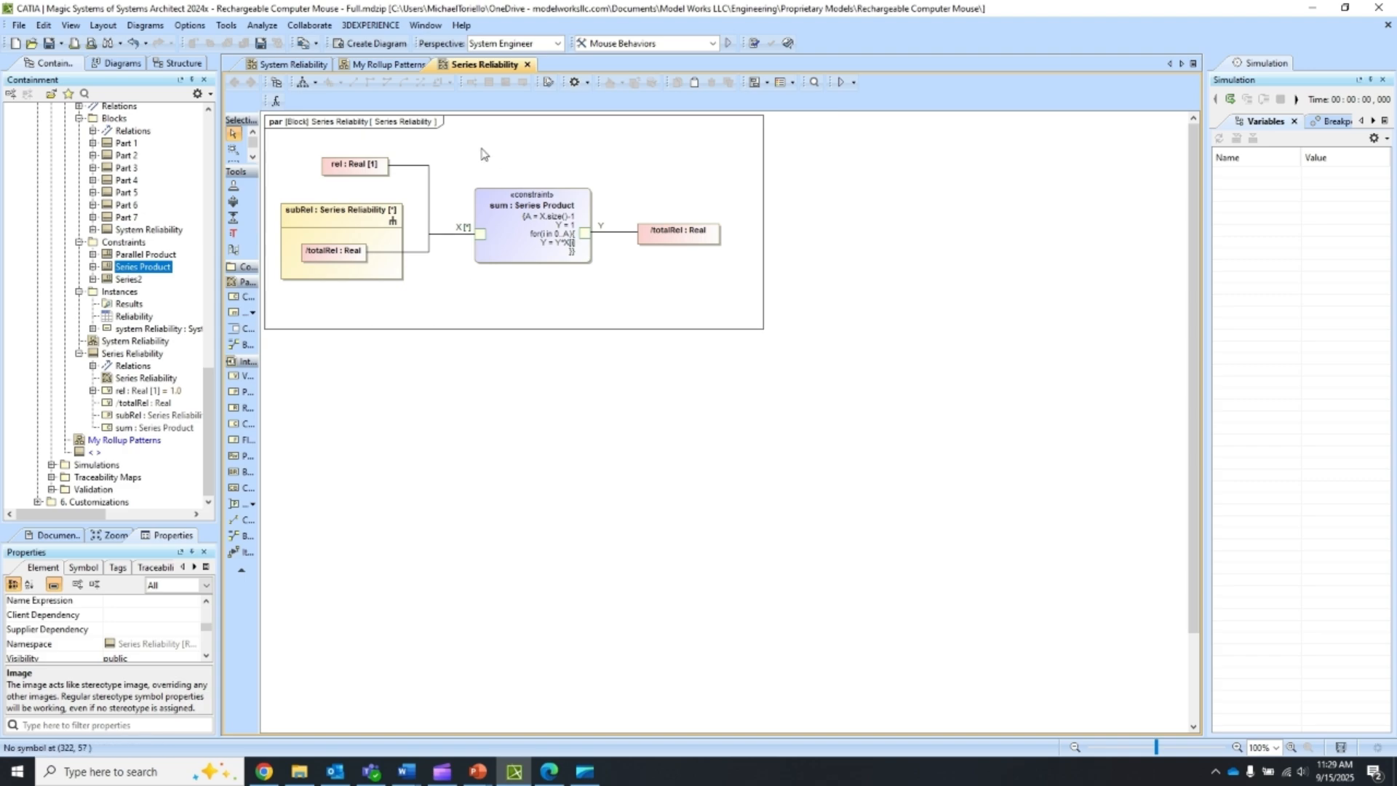
Step: Apply the Series Reliability rollup pattern recursively to the Part 6 block in the System Reliability block diagram, with subsetted properties set
click(278, 65)
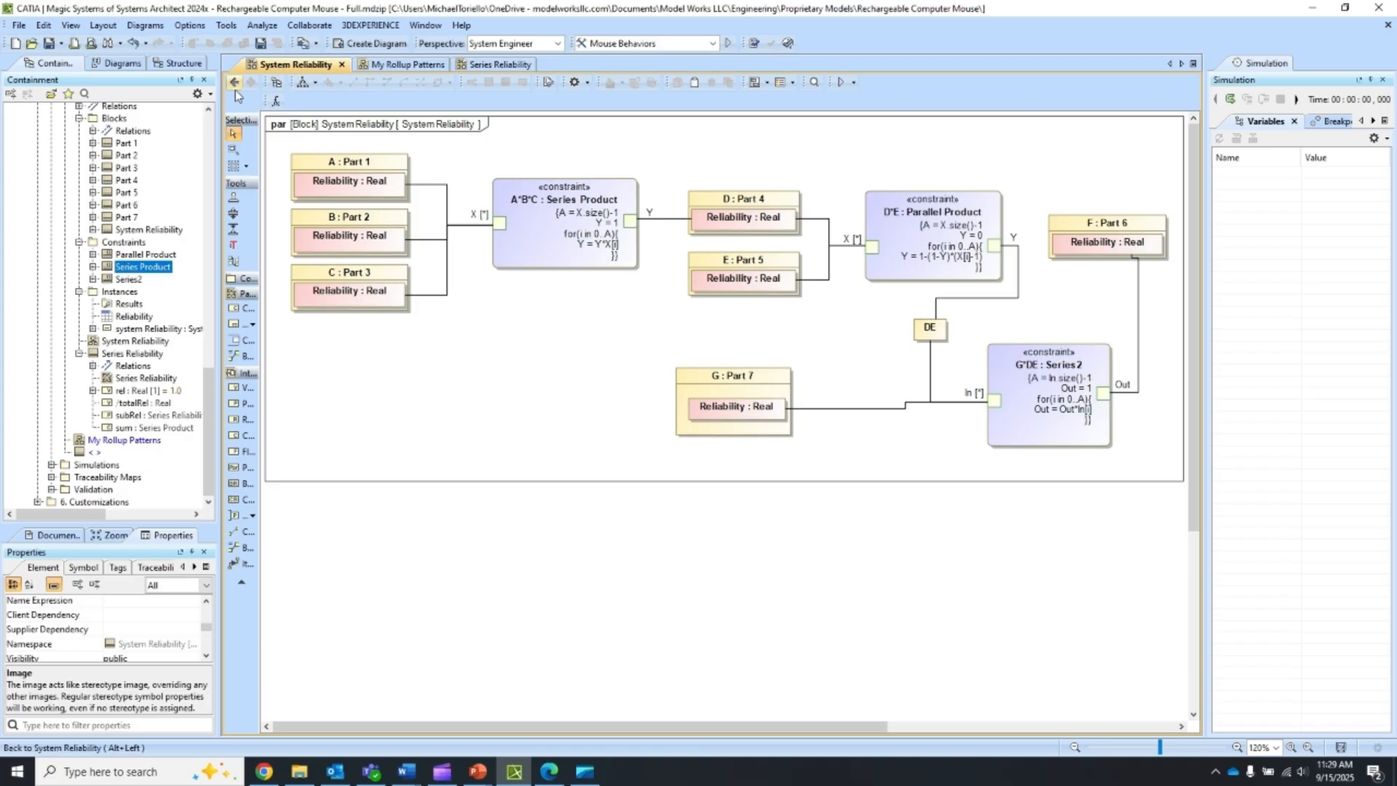
click(235, 89)
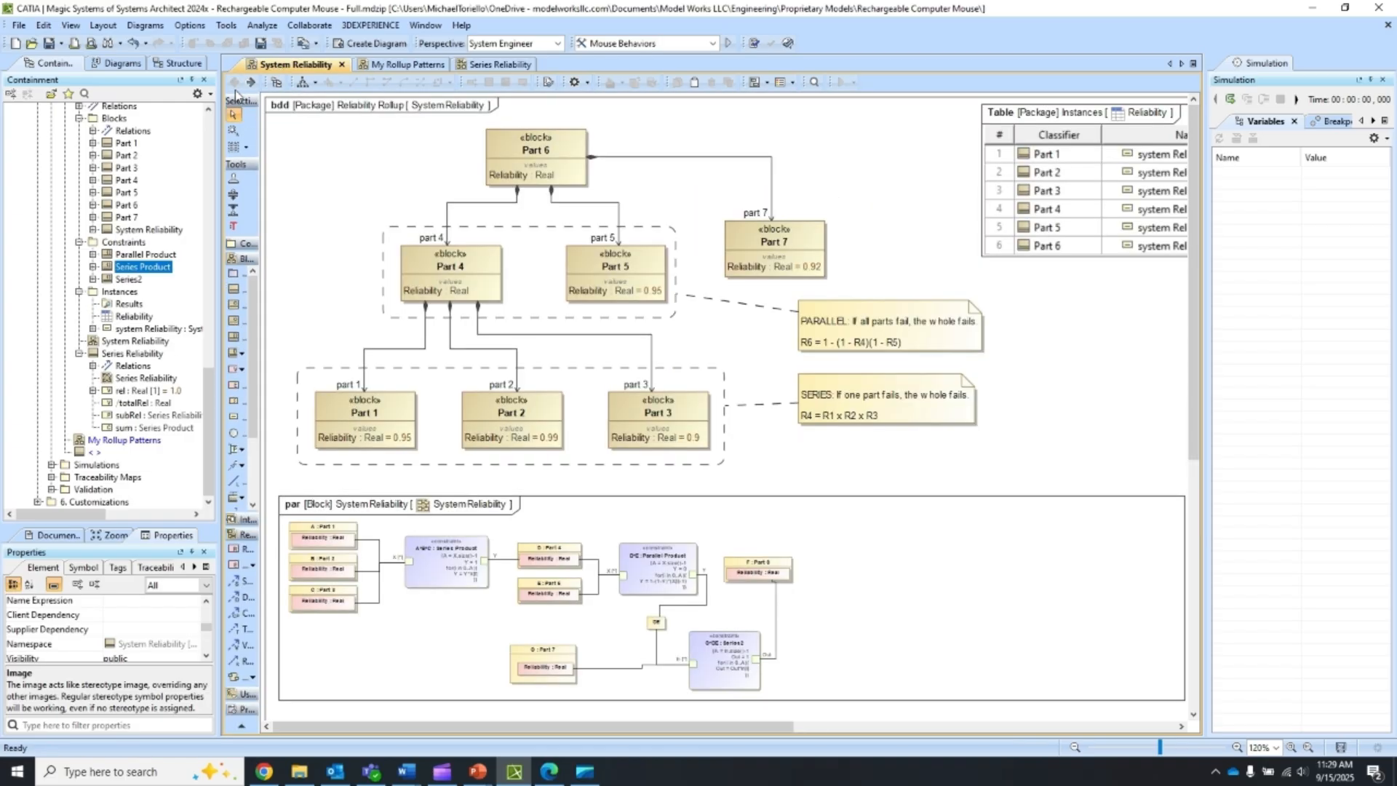
right_click(566, 144)
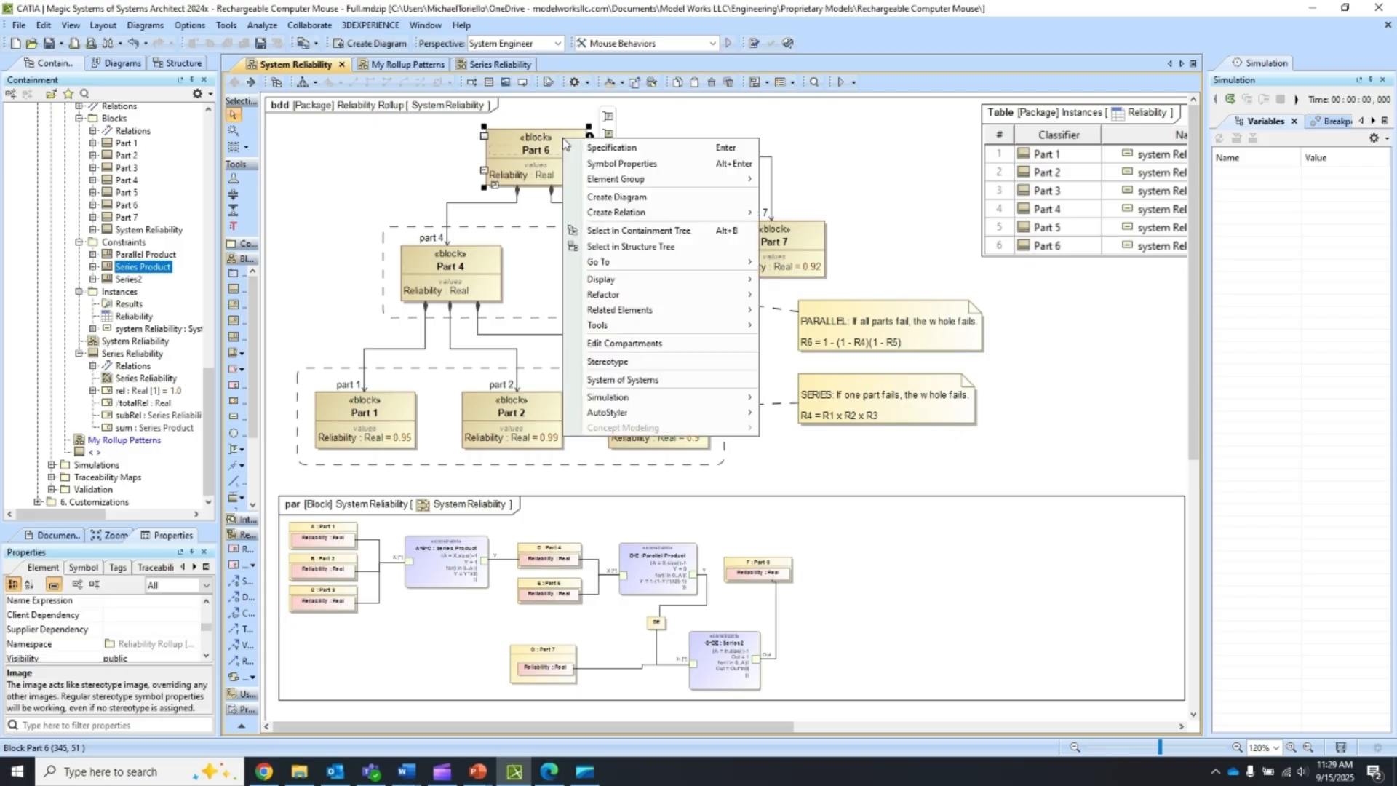
mouse_move(673, 326)
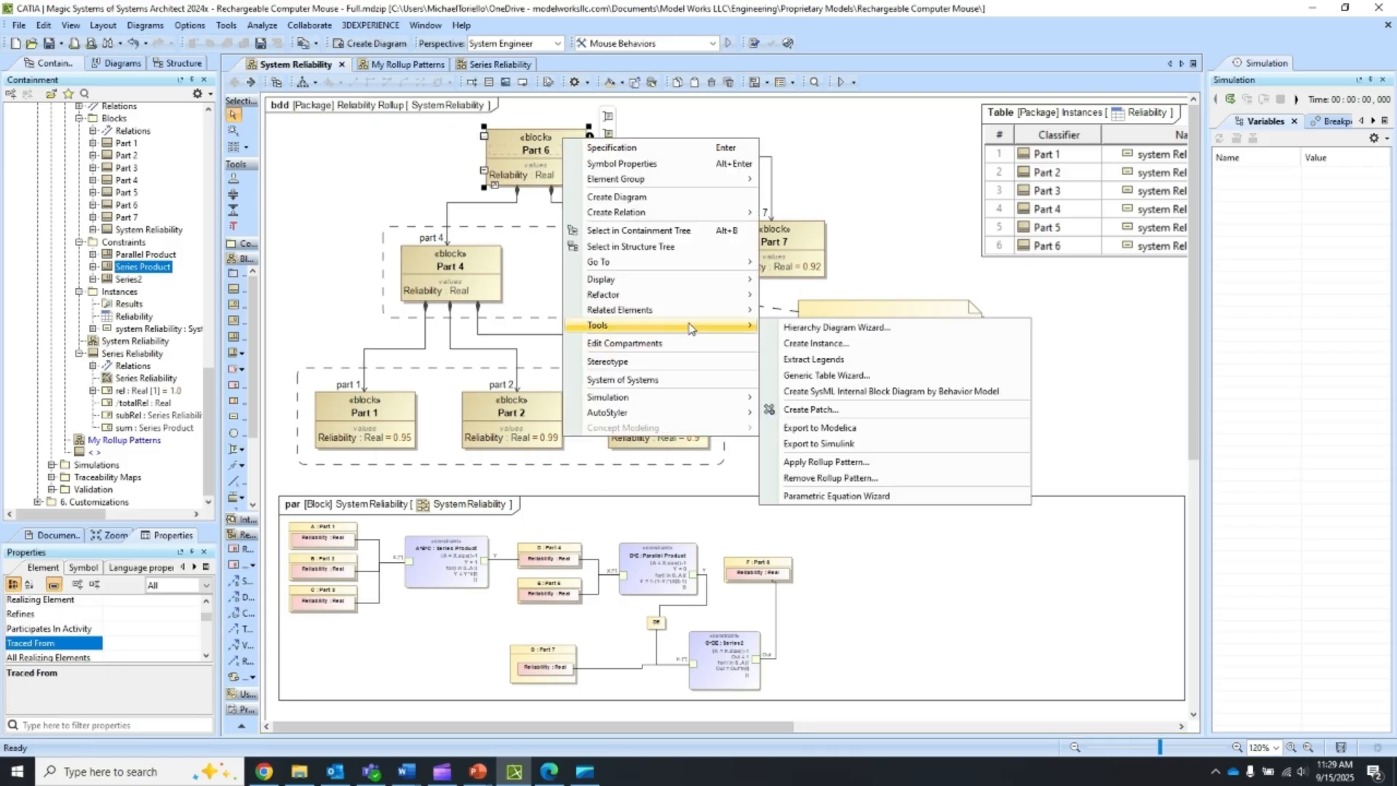
click(827, 461)
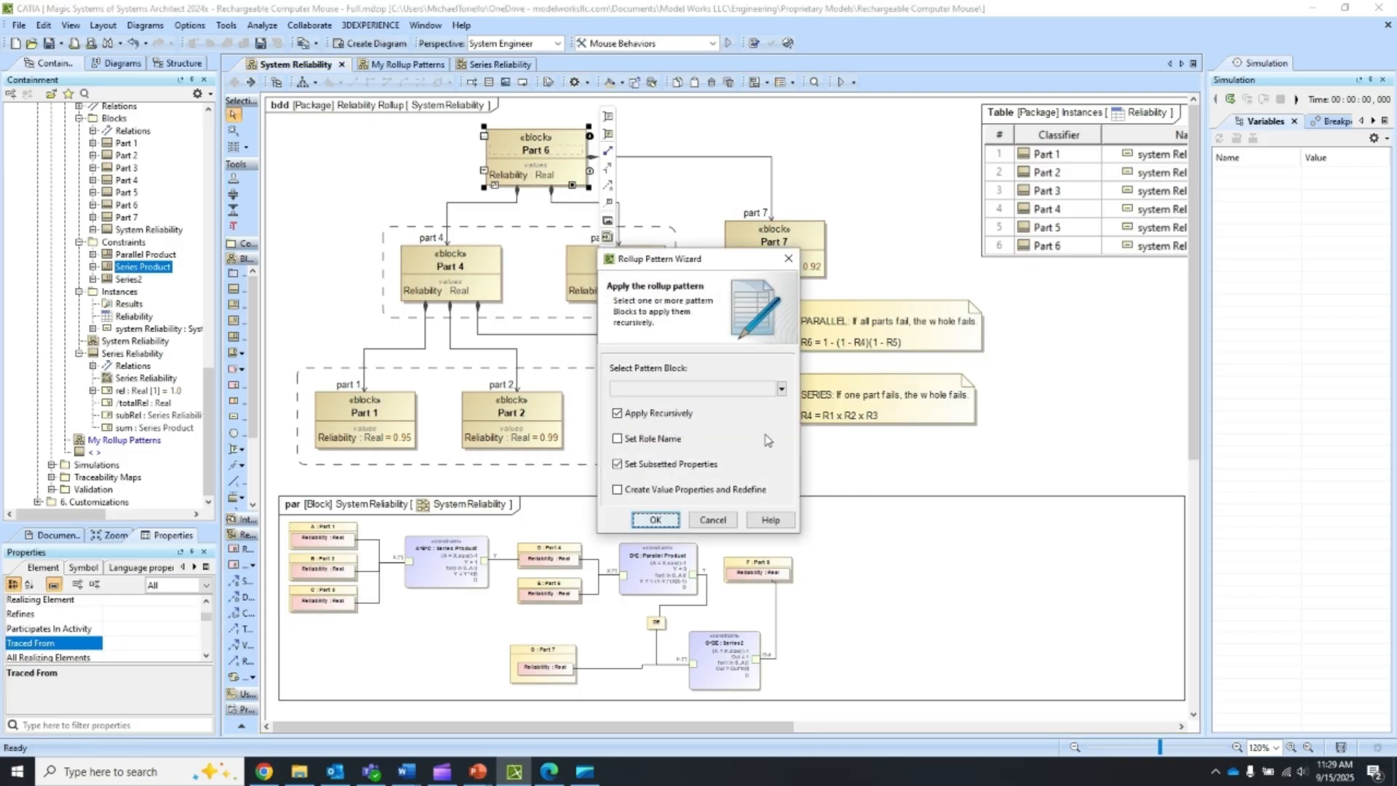
click(690, 390)
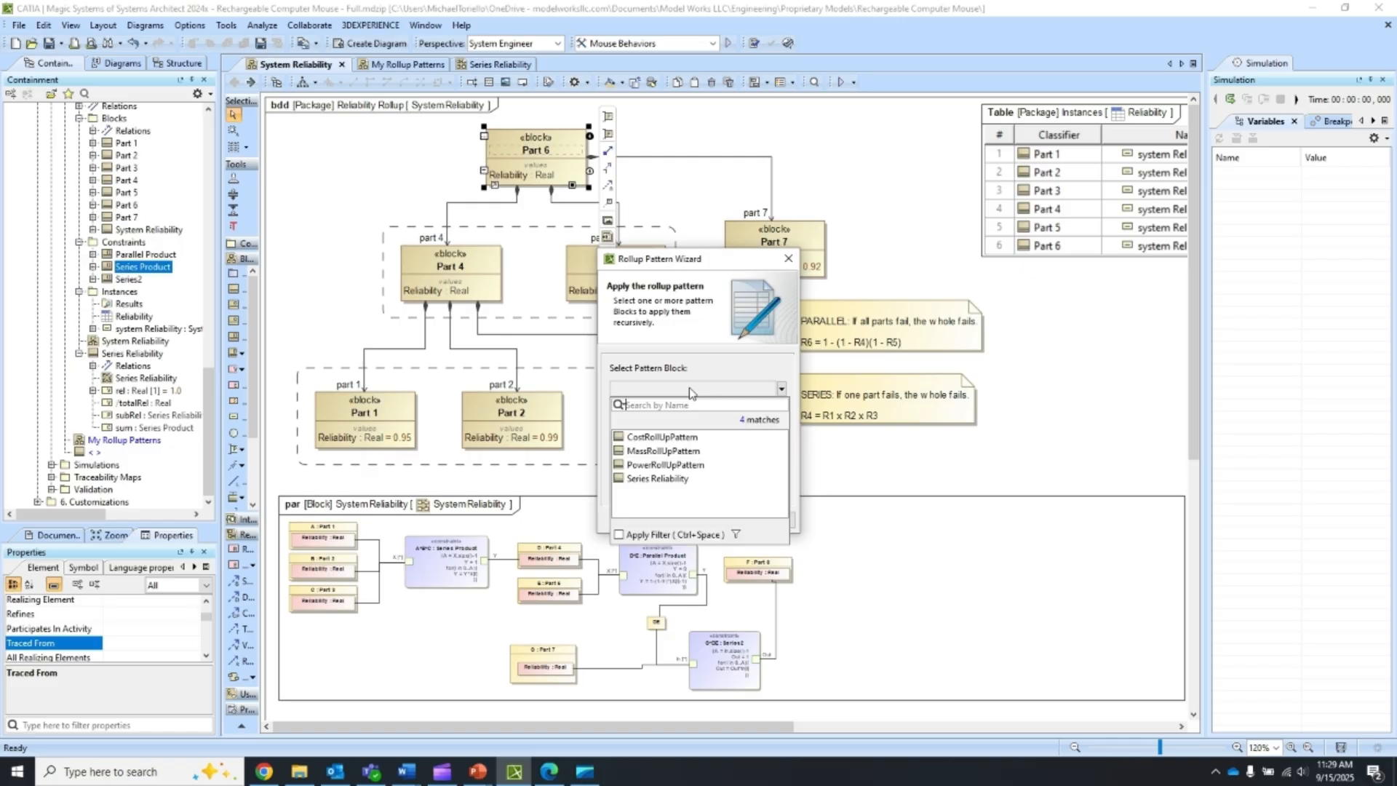
click(658, 480)
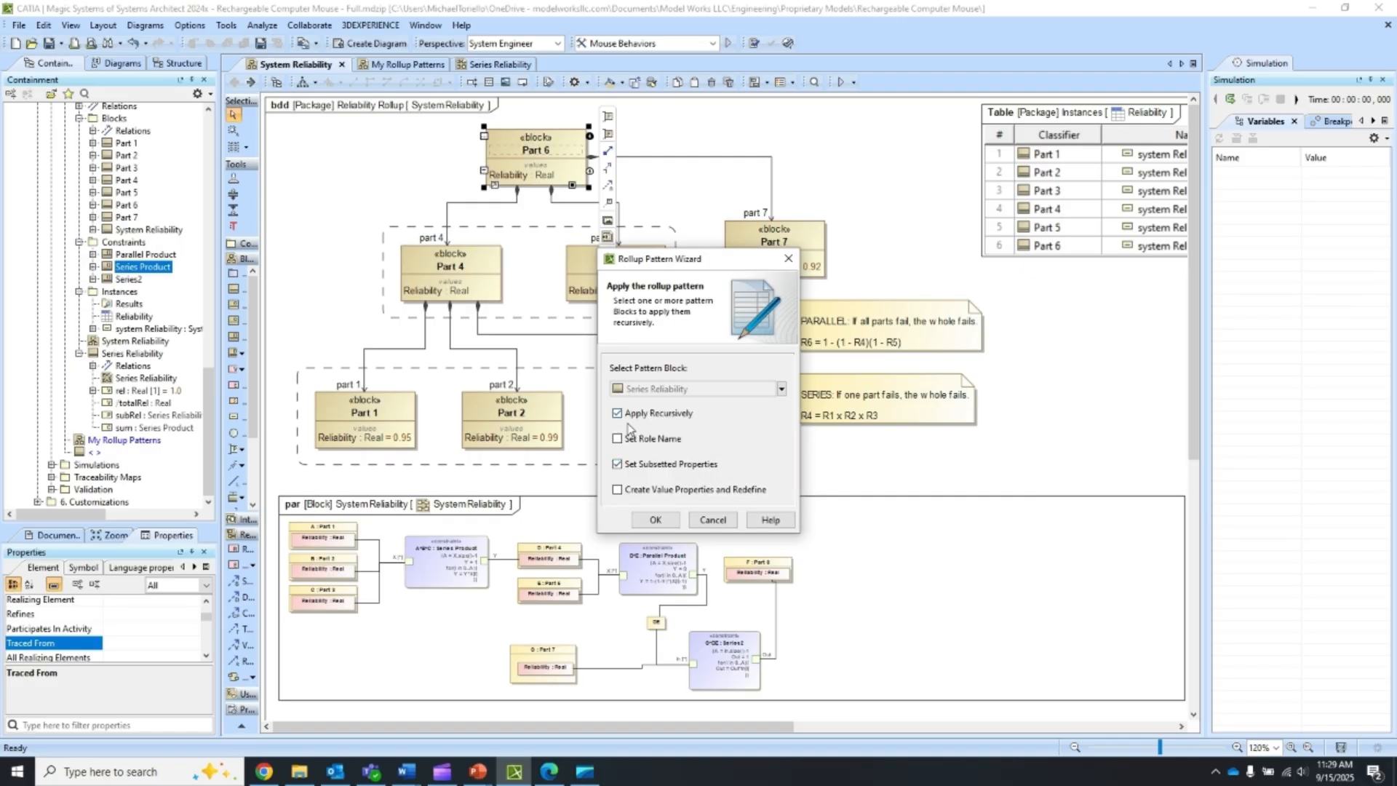
click(655, 519)
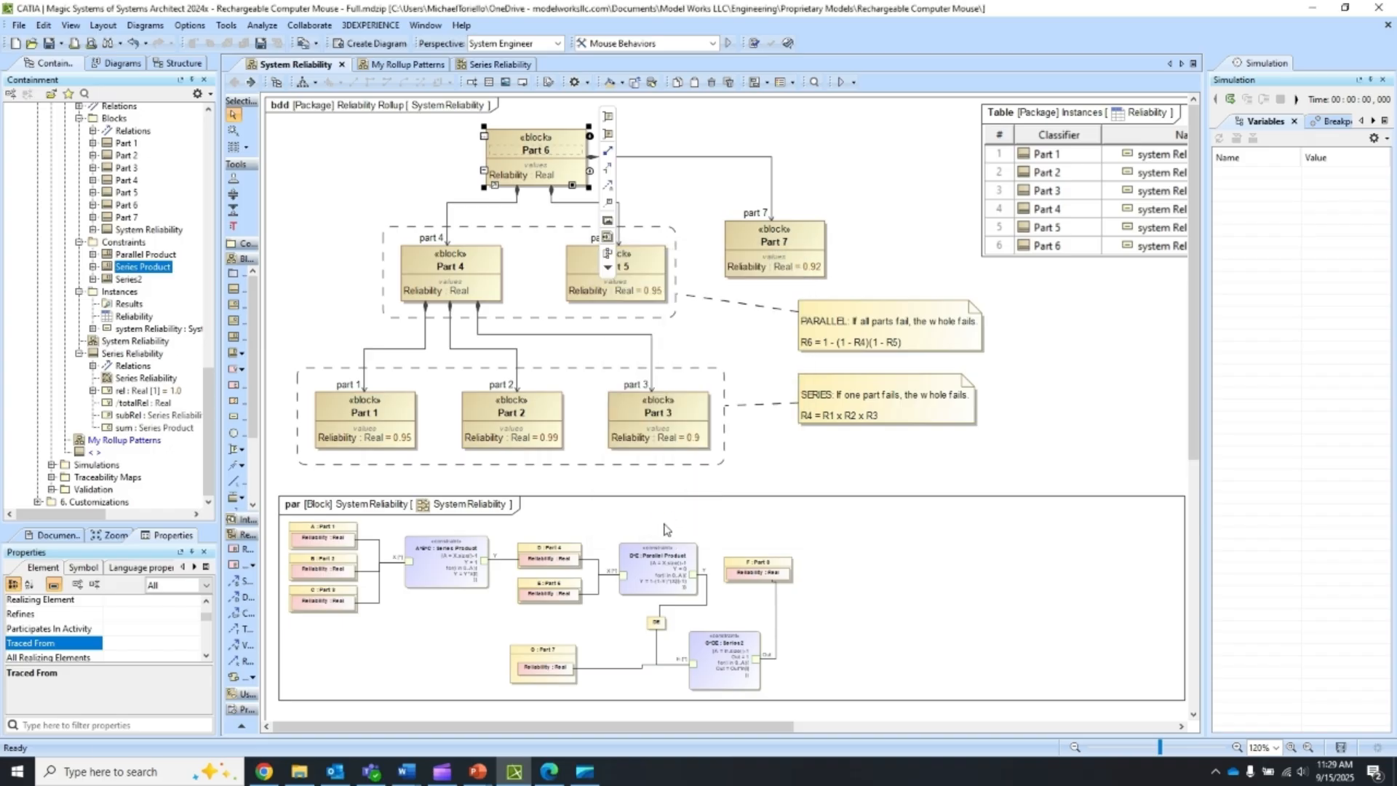
click(886, 241)
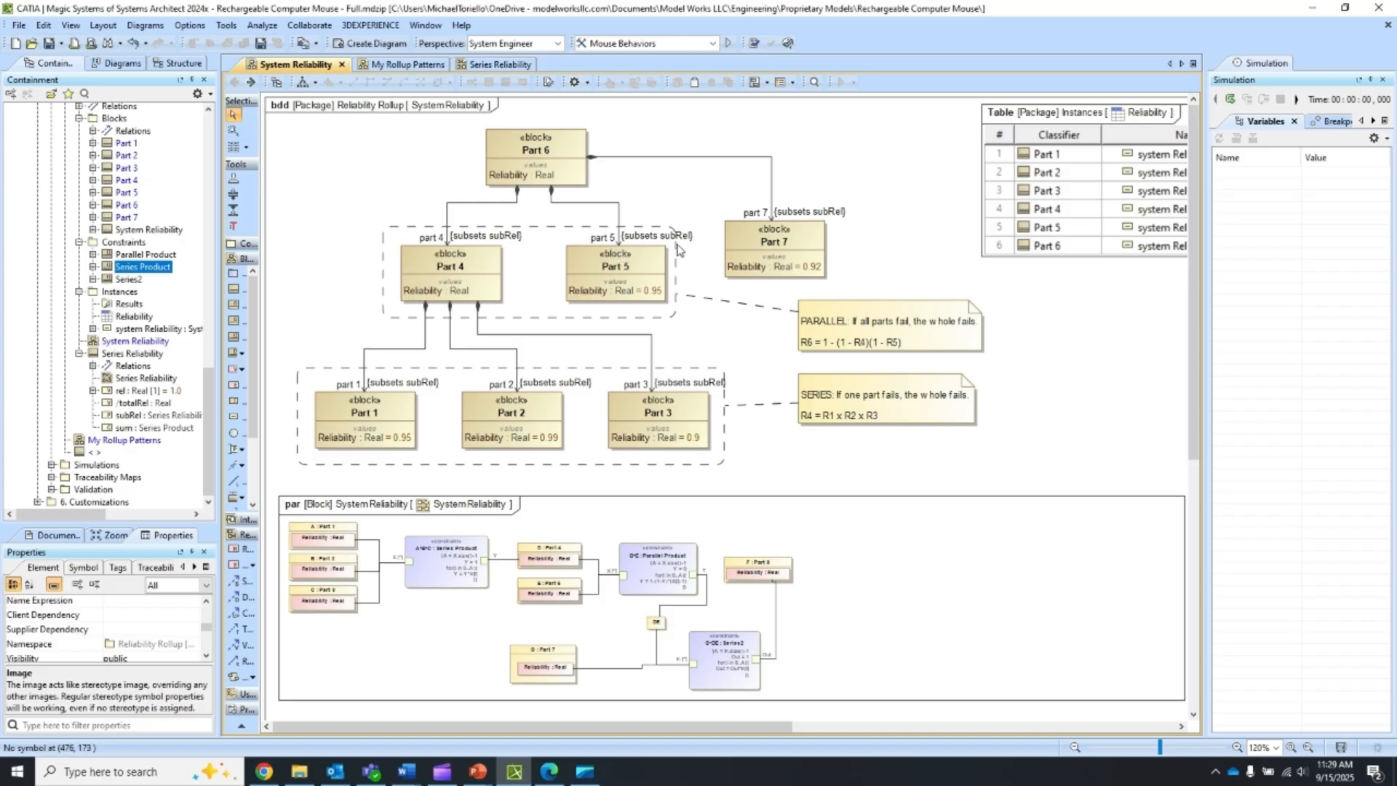
click(509, 243)
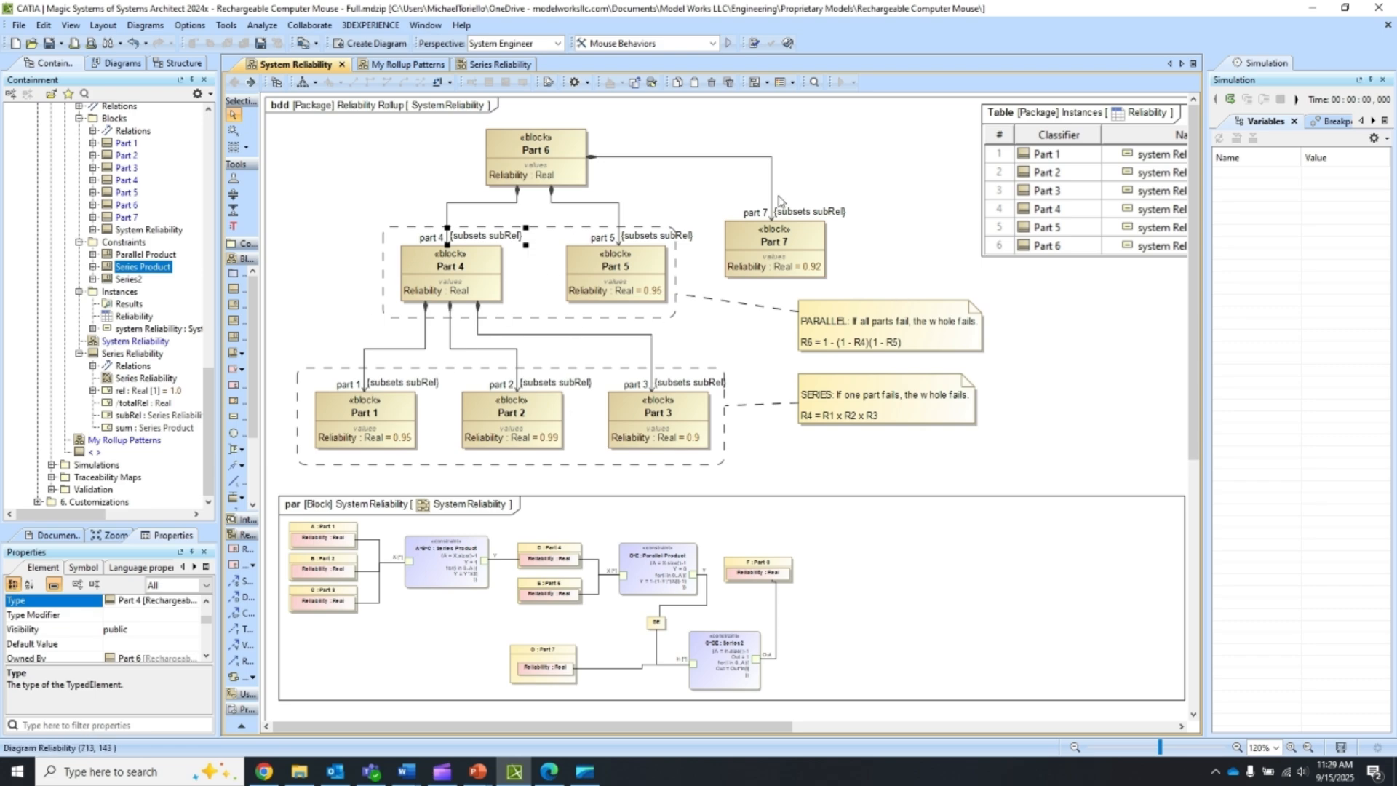
Step: Start a simulation of the Part 6 block and widen the simulation pane and its name column
click(570, 149)
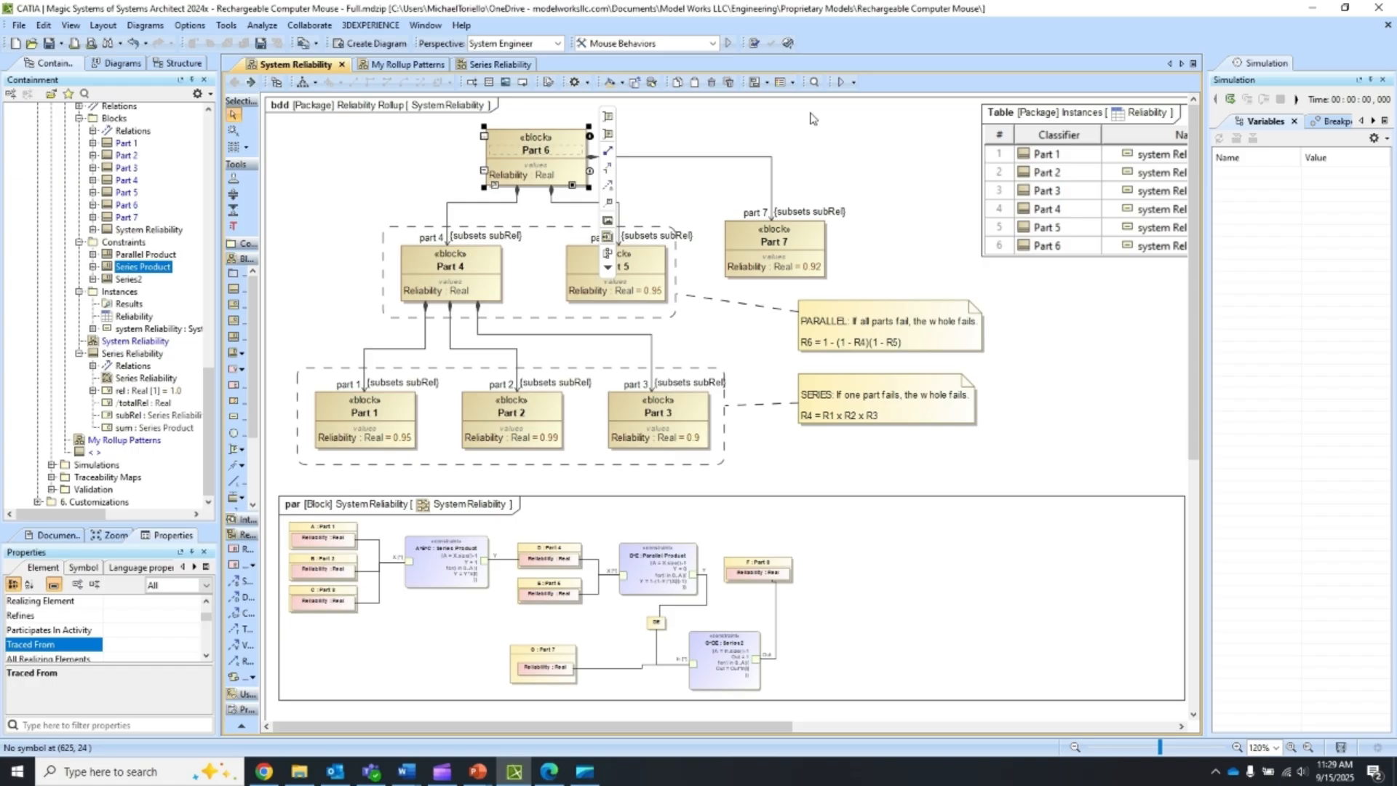
click(842, 83)
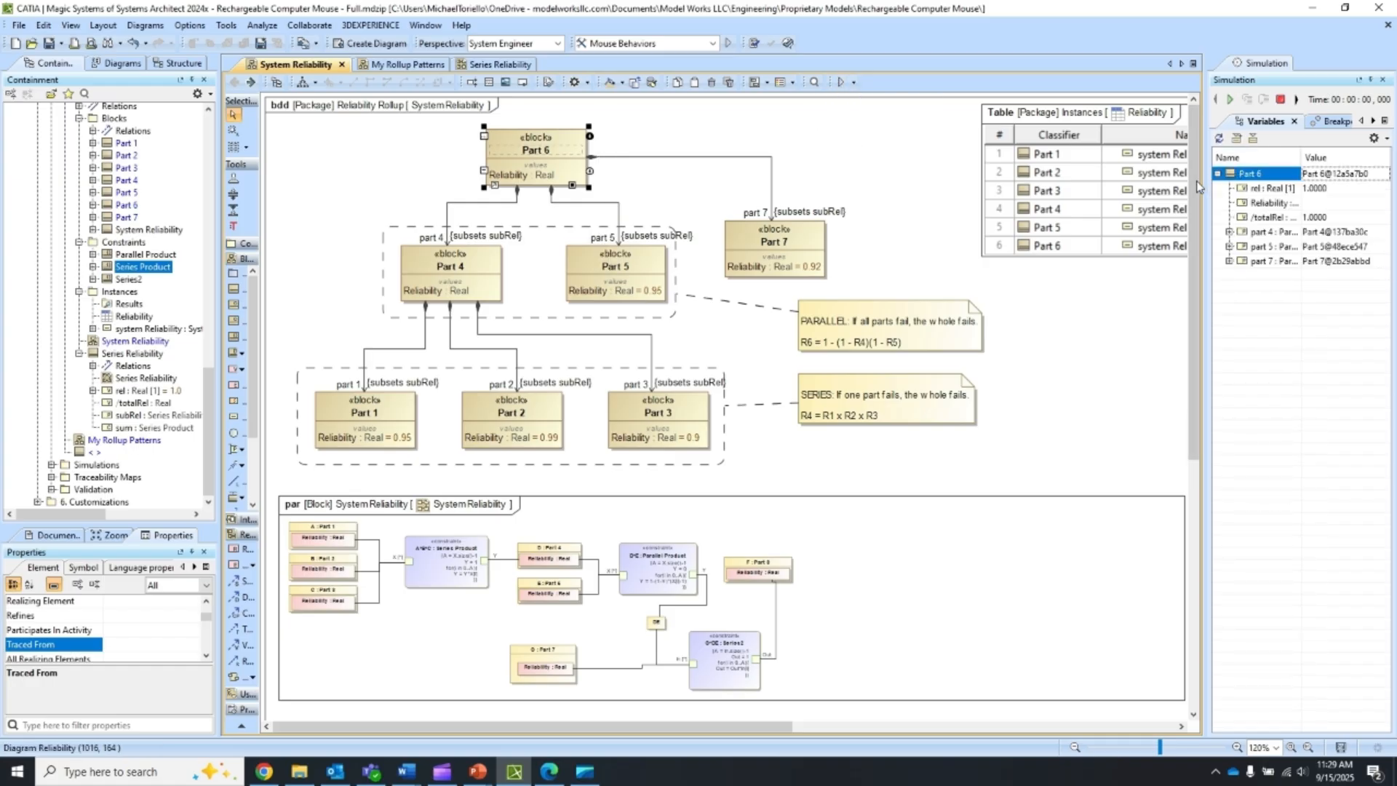
drag(1199, 186, 1017, 183)
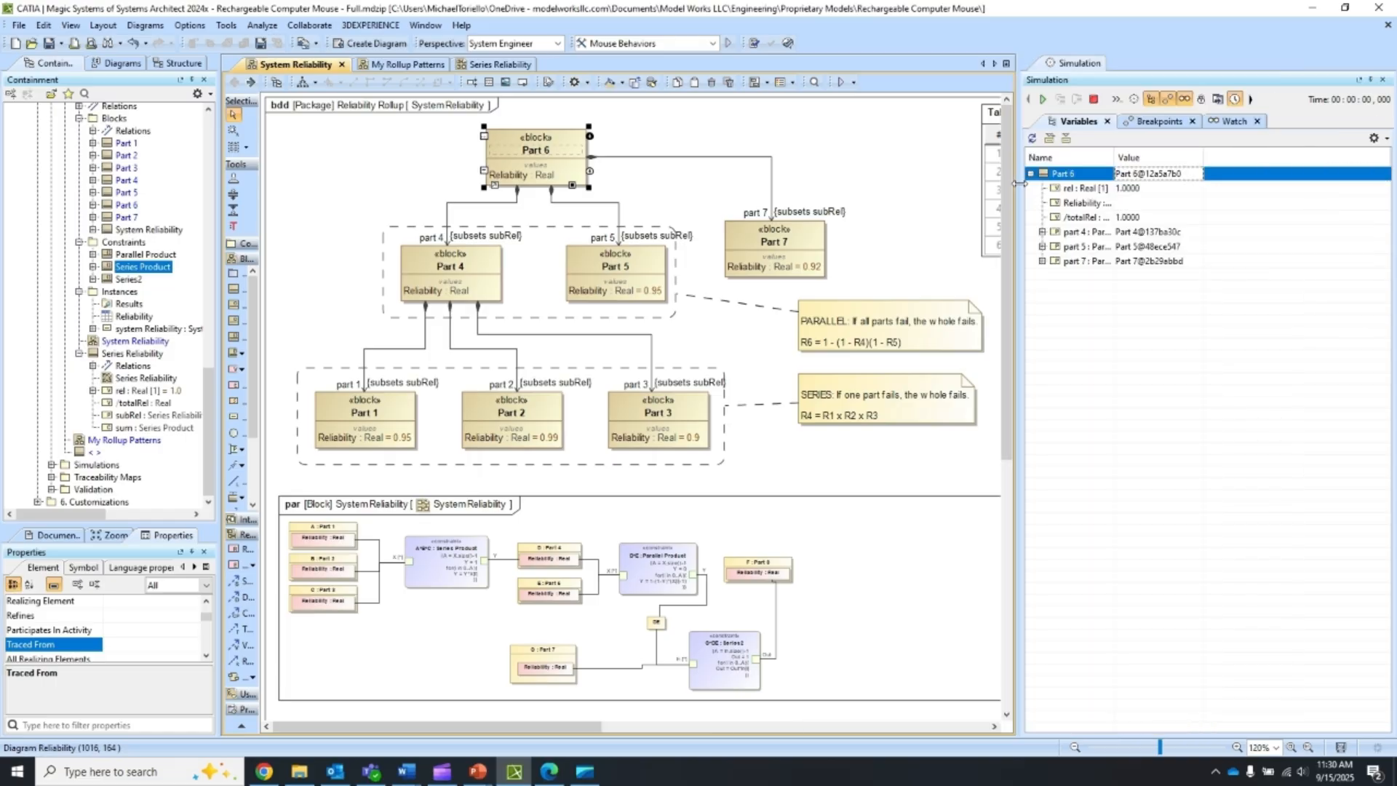
drag(1119, 160, 1204, 161)
Step: Expand part 7 in the simulation variables, set its rel value to 0.92, and check Part 6's totalRel
click(1040, 264)
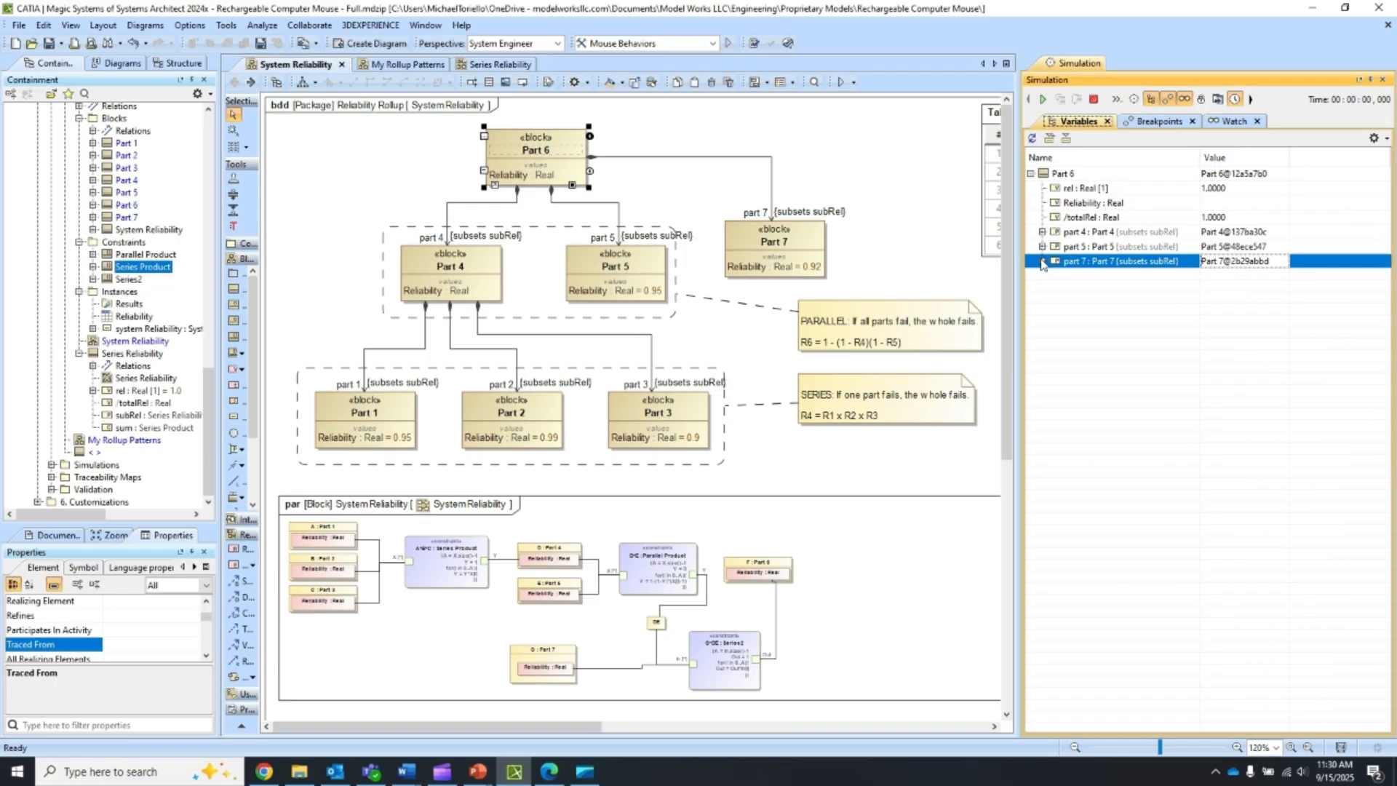
click(1041, 261)
click(1222, 276)
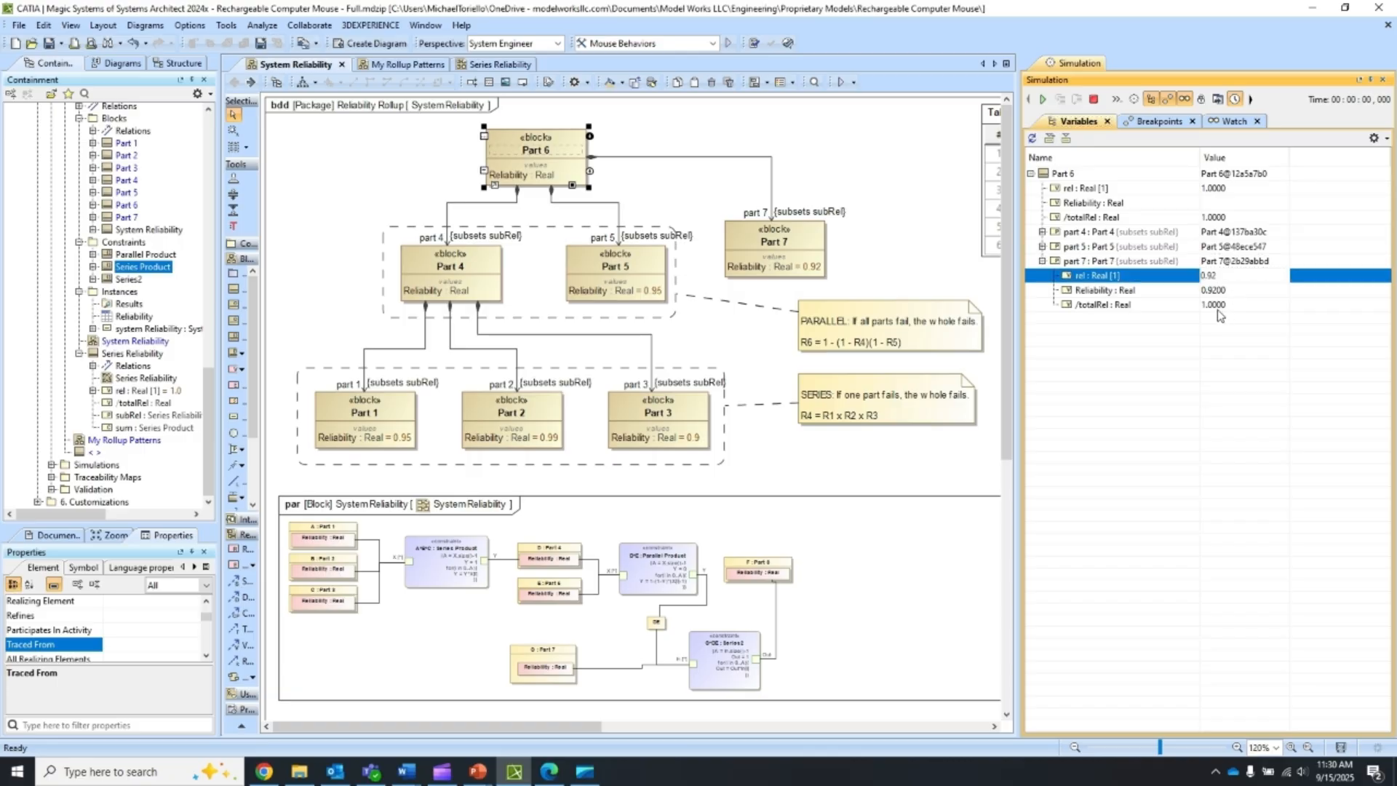
key(Return)
click(1172, 217)
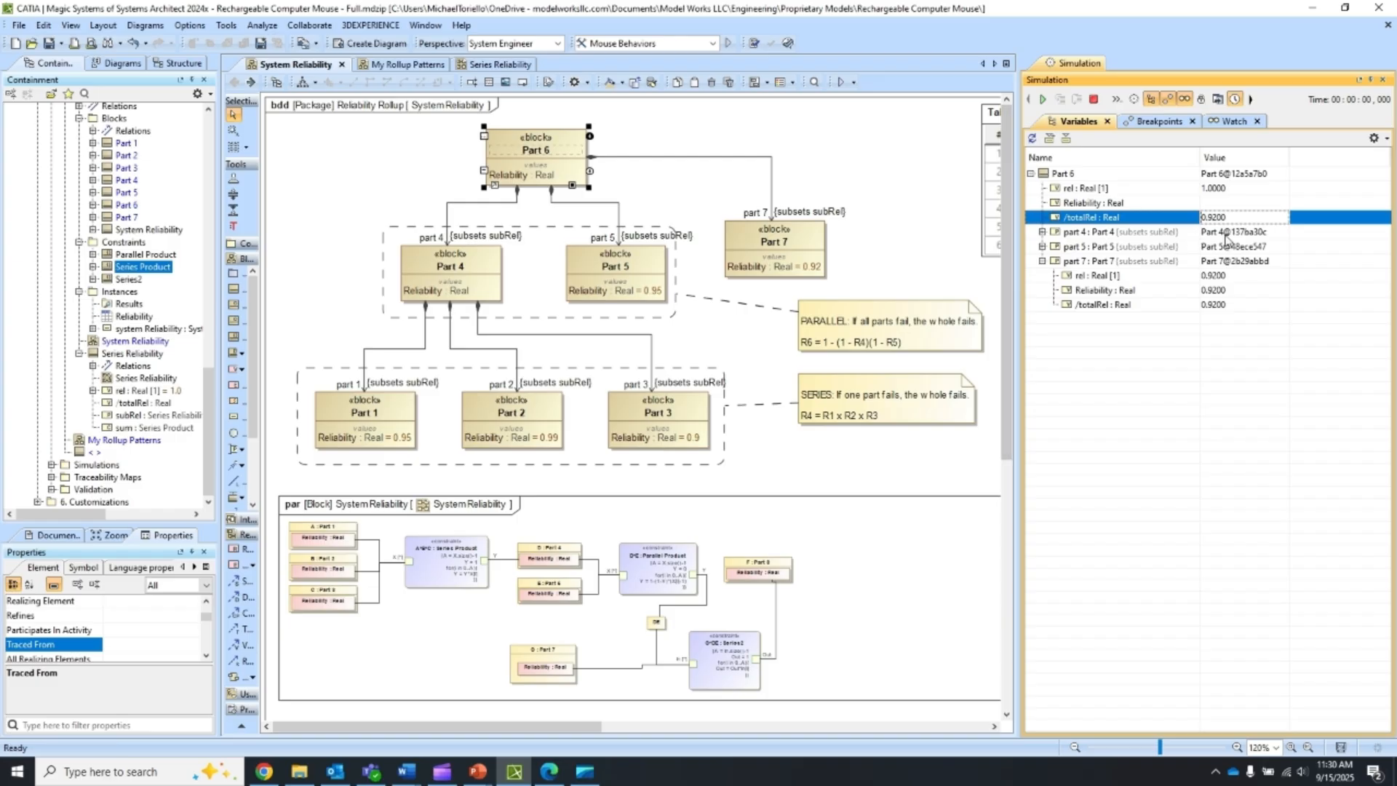
Step: Expand part 5 in the simulation variables, set its rel value to 0.95, and check Part 6's totalRel
click(1050, 234)
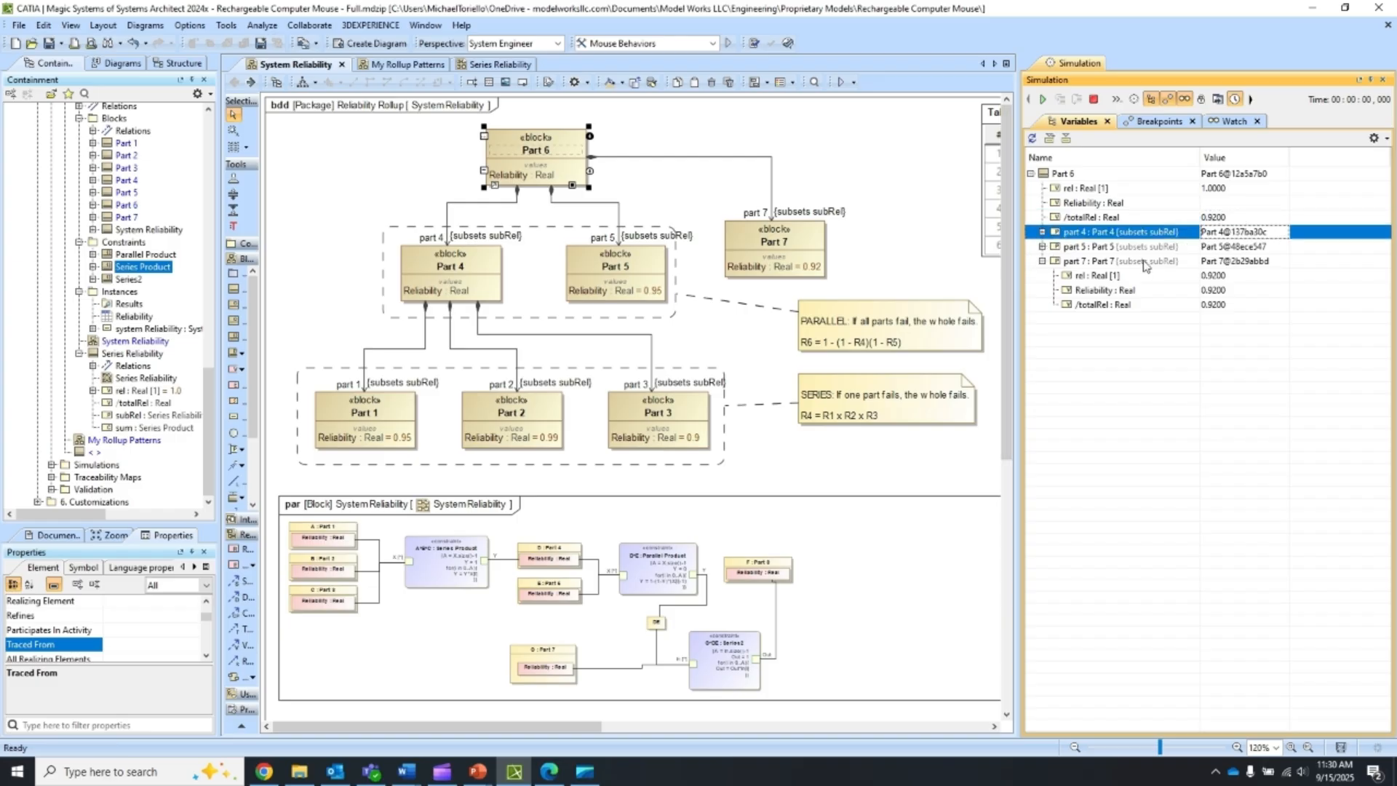
click(1042, 246)
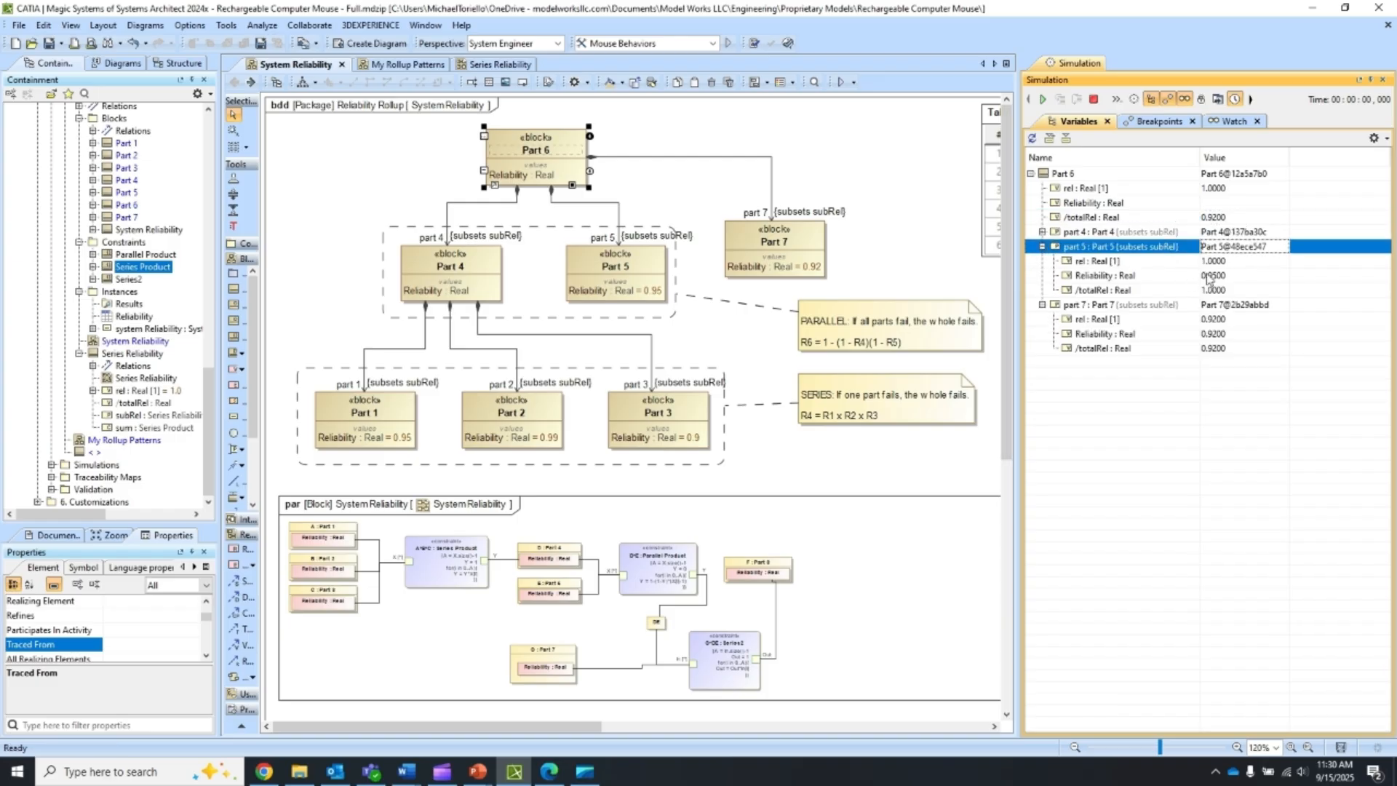
click(1236, 260)
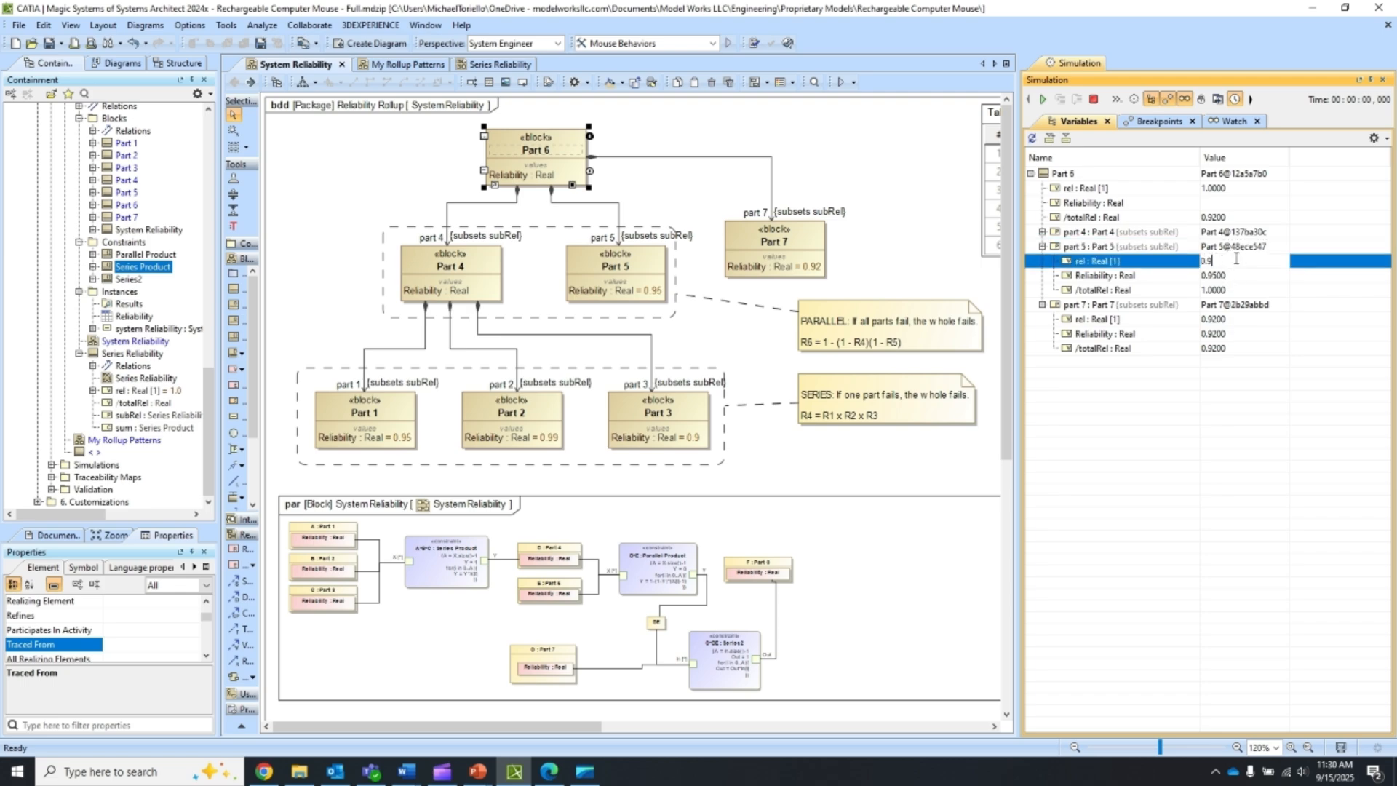
key(Return)
click(1231, 216)
Step: Under part 4, set the rel values of part 1 to 0.95, part 2 to 0.99 and part 3 to 0.9, and check Part 6's totalRel
click(1041, 232)
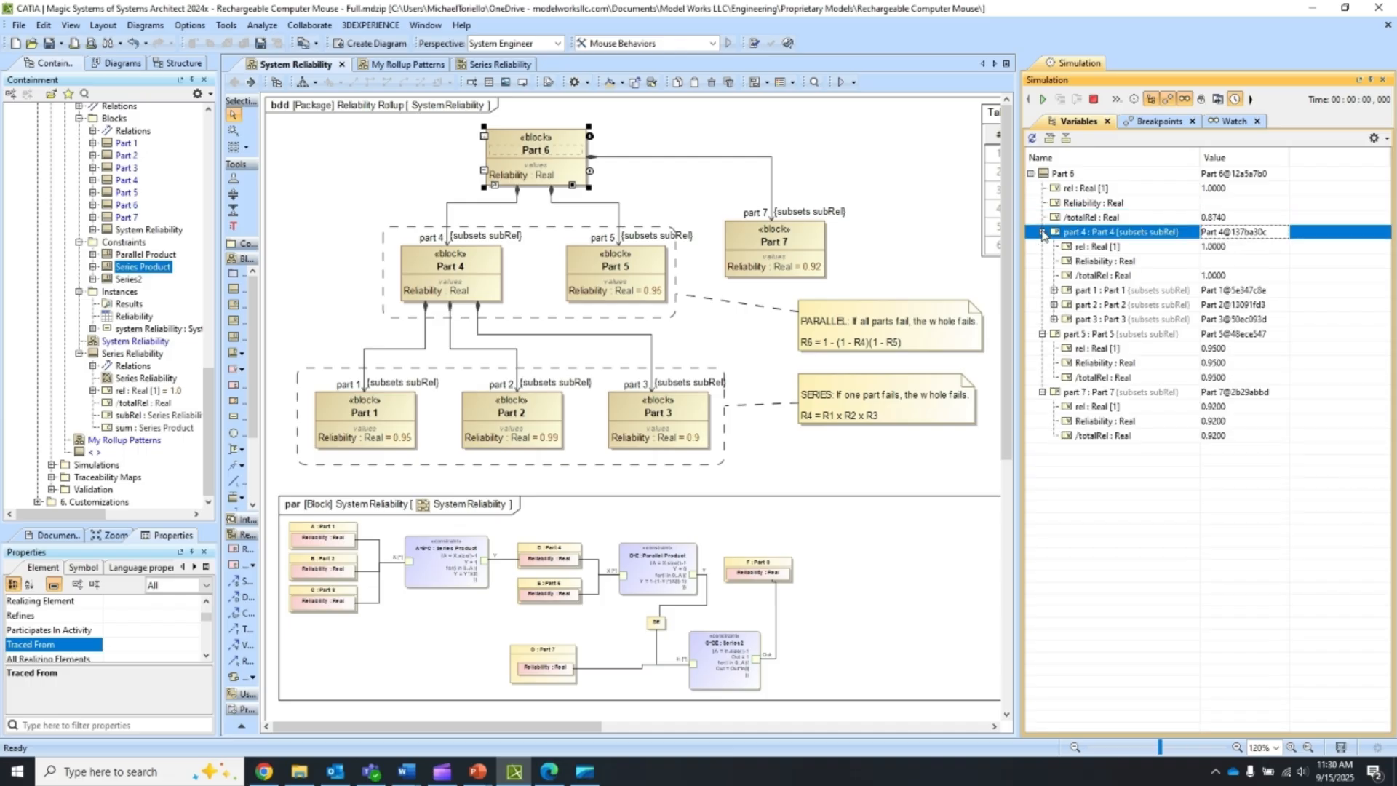
click(1054, 290)
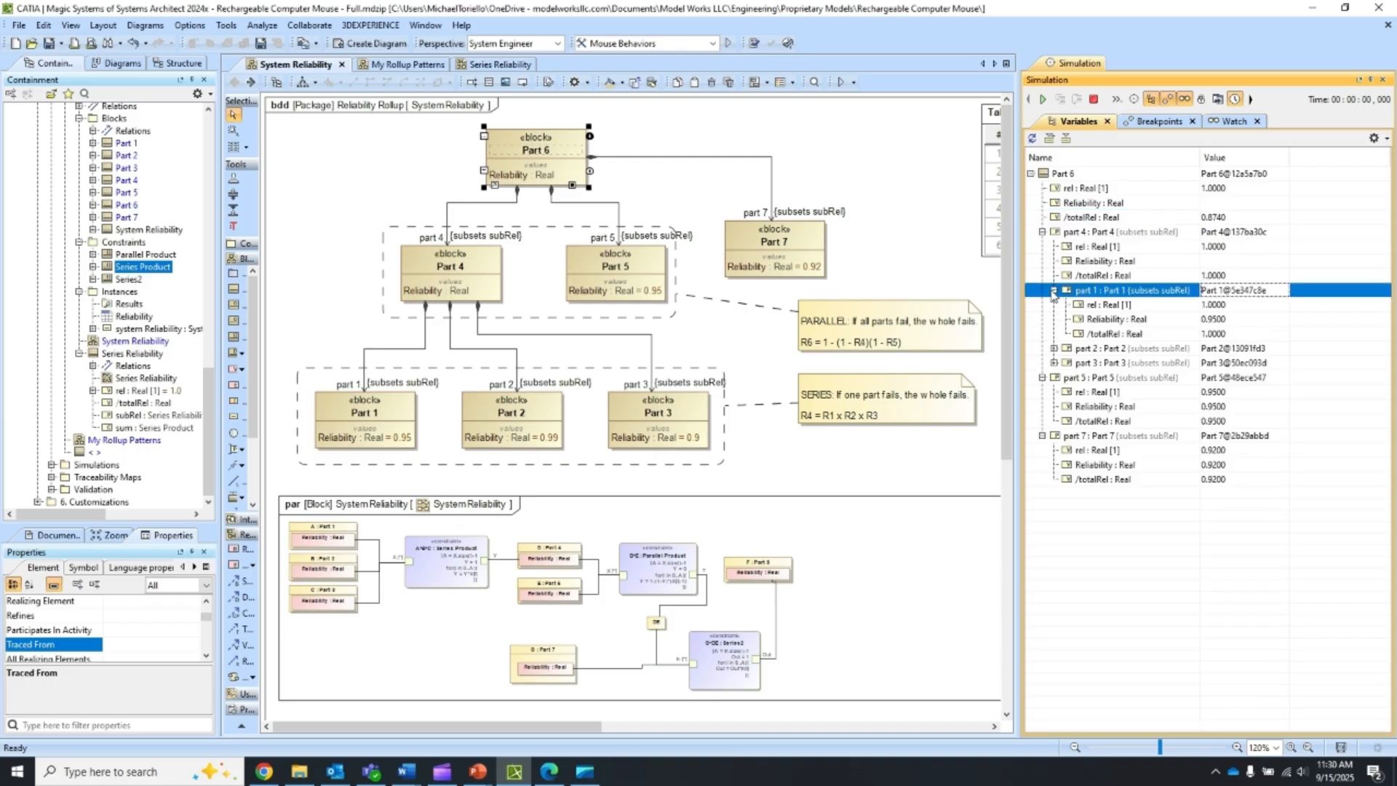
click(1053, 348)
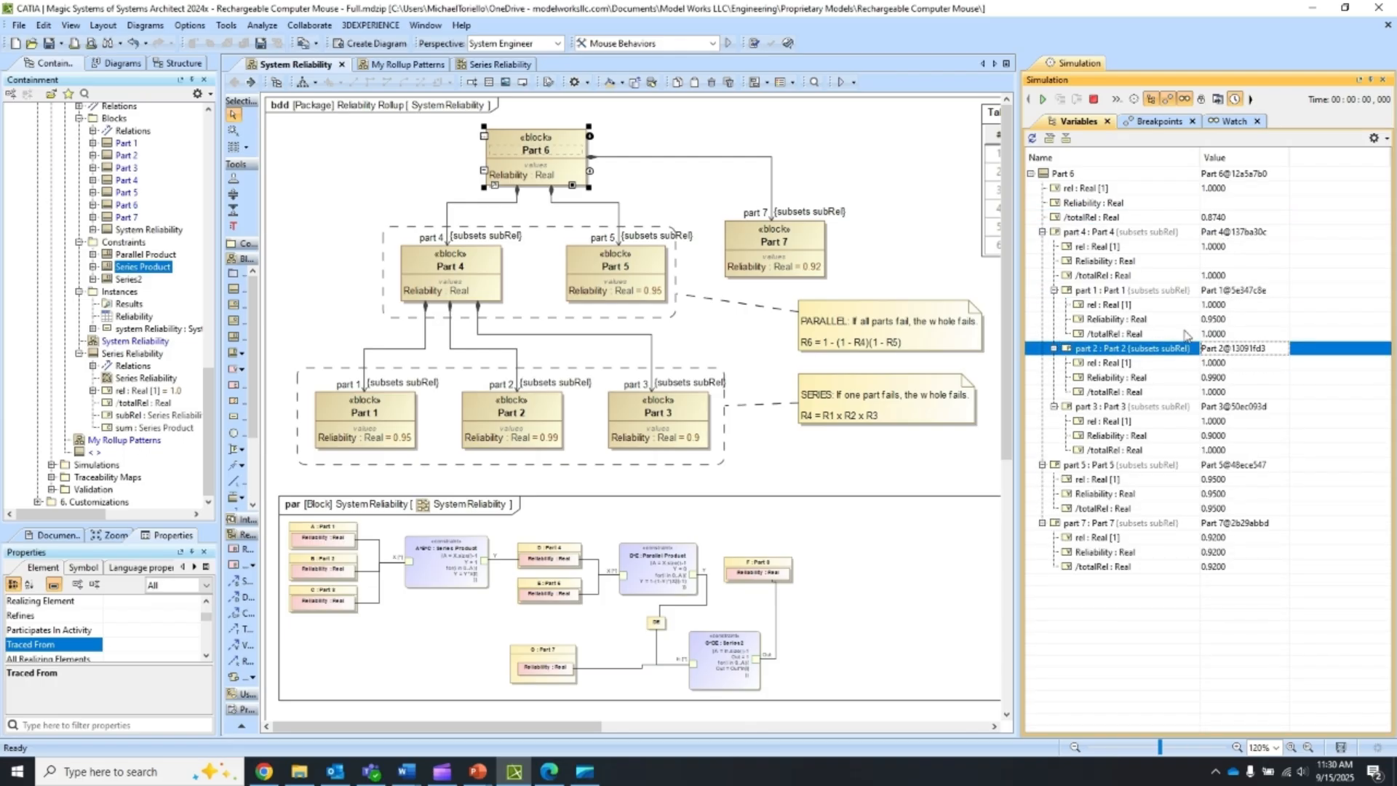
click(1238, 304)
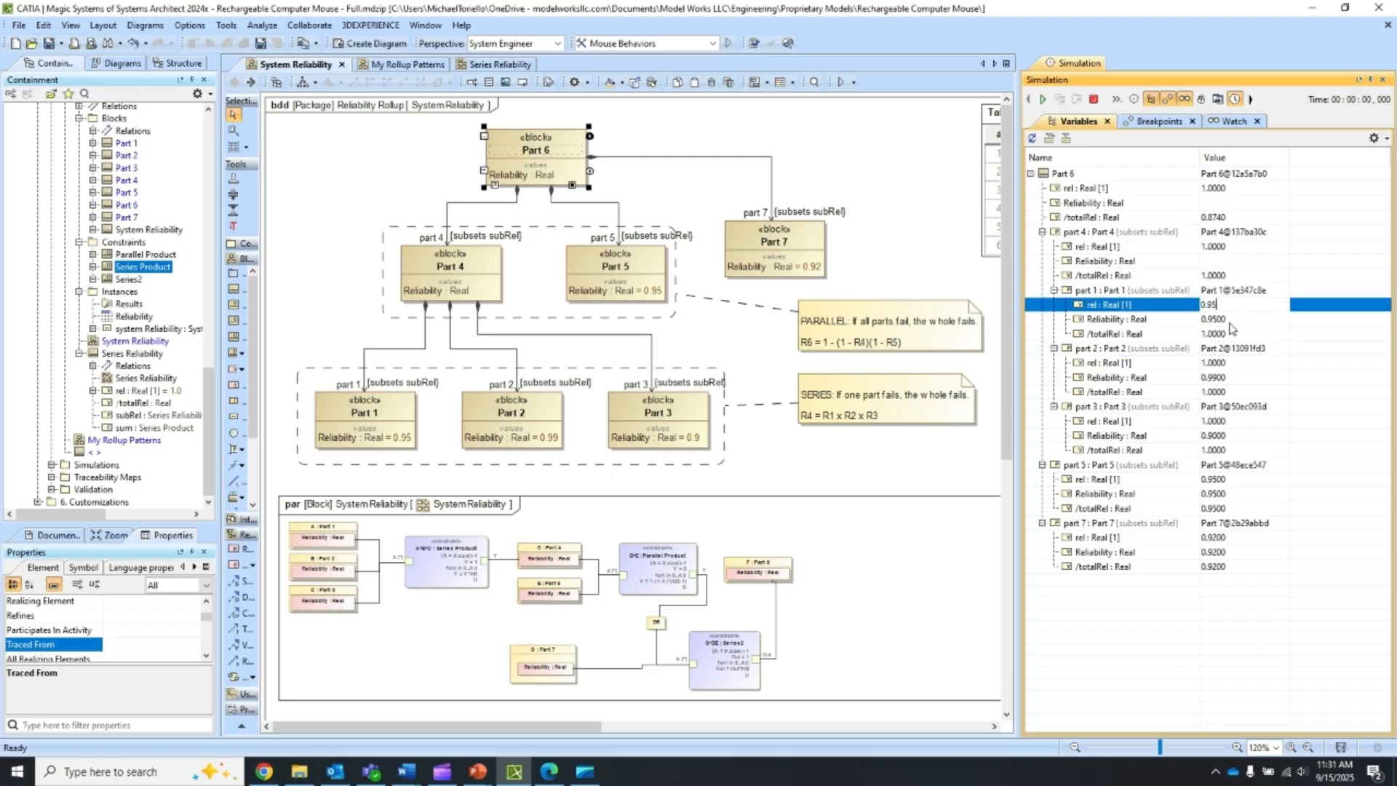
click(1232, 363)
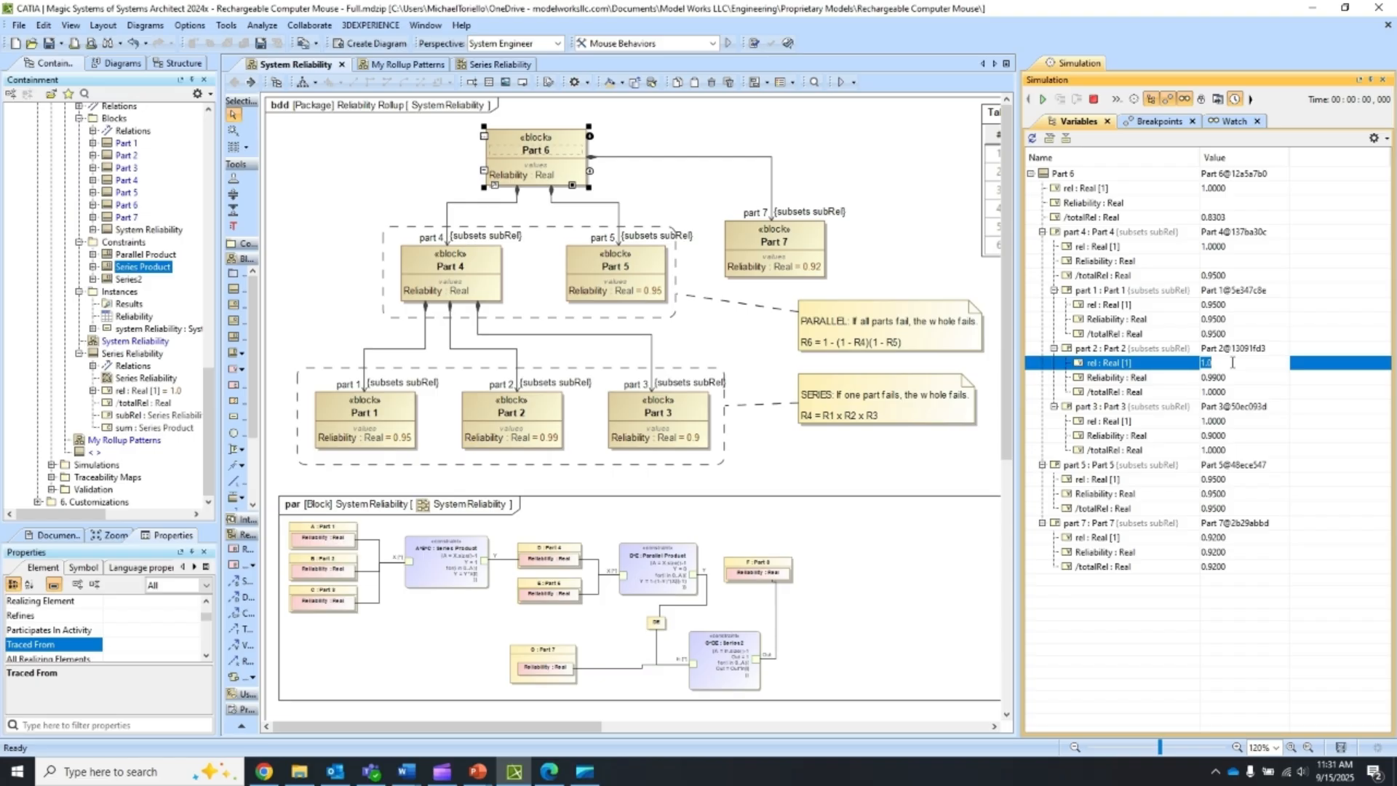
click(1217, 421)
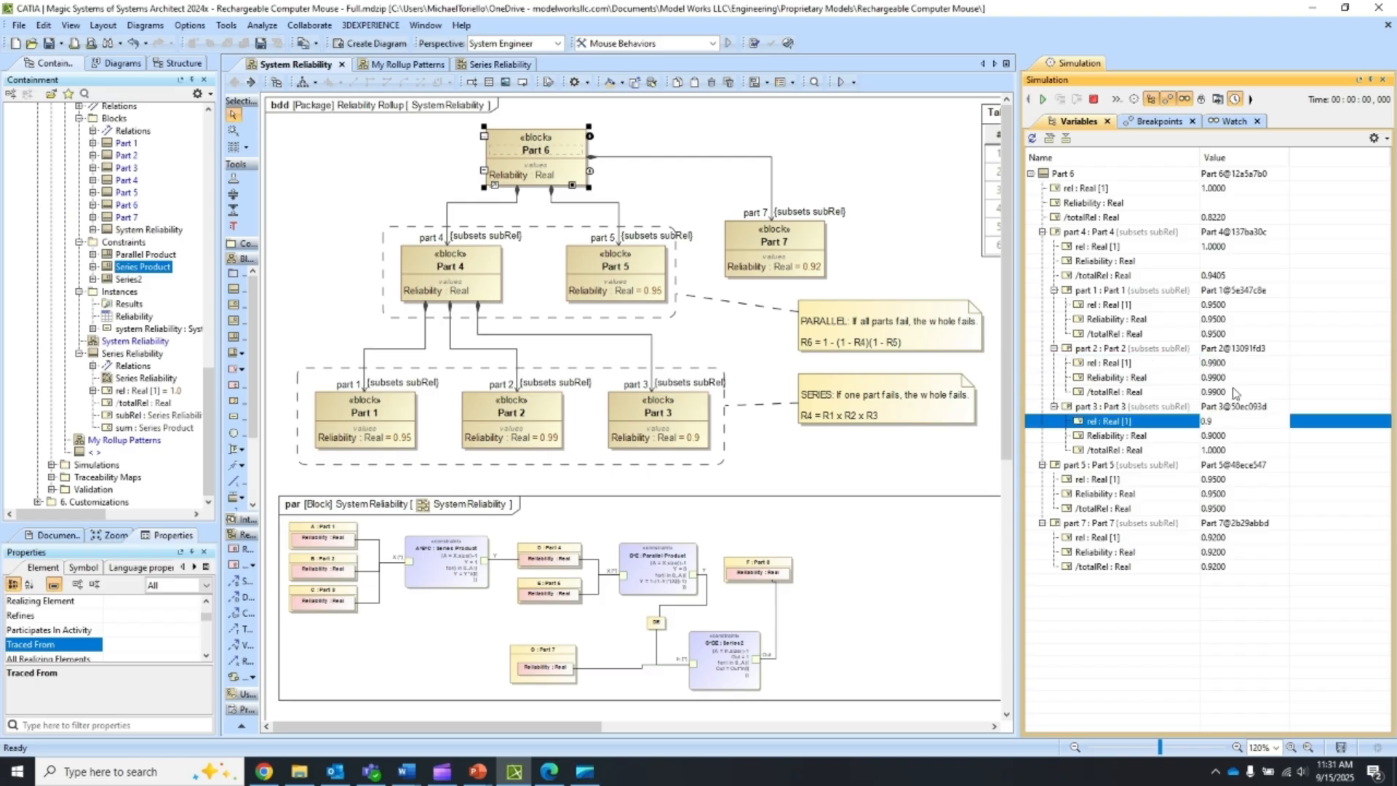
text(0.9)
key(Return)
click(1224, 218)
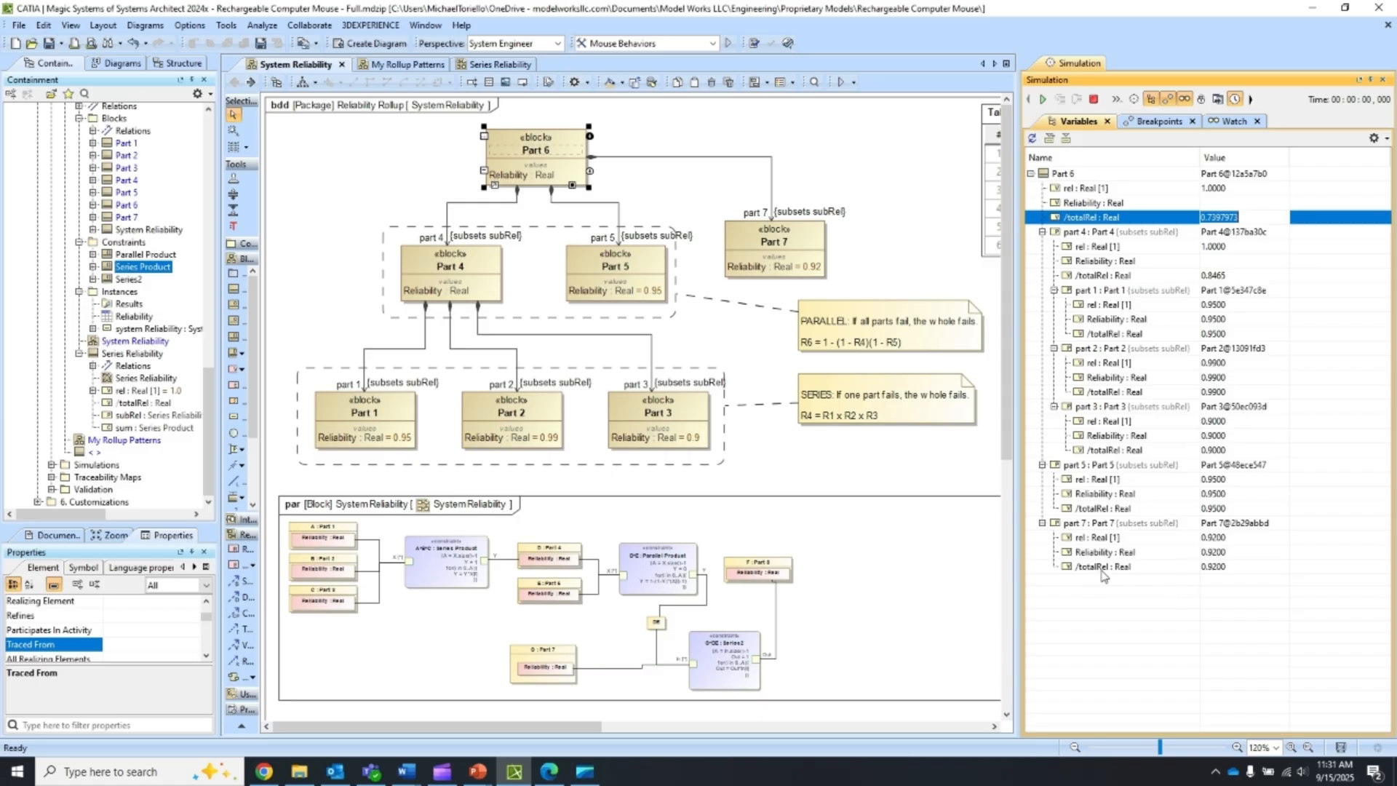
Step: Export the Part 6 simulation results as a new instance in the Instances package of 5. Analysis > Rollup Patterns > Reliability Rollup
click(1049, 138)
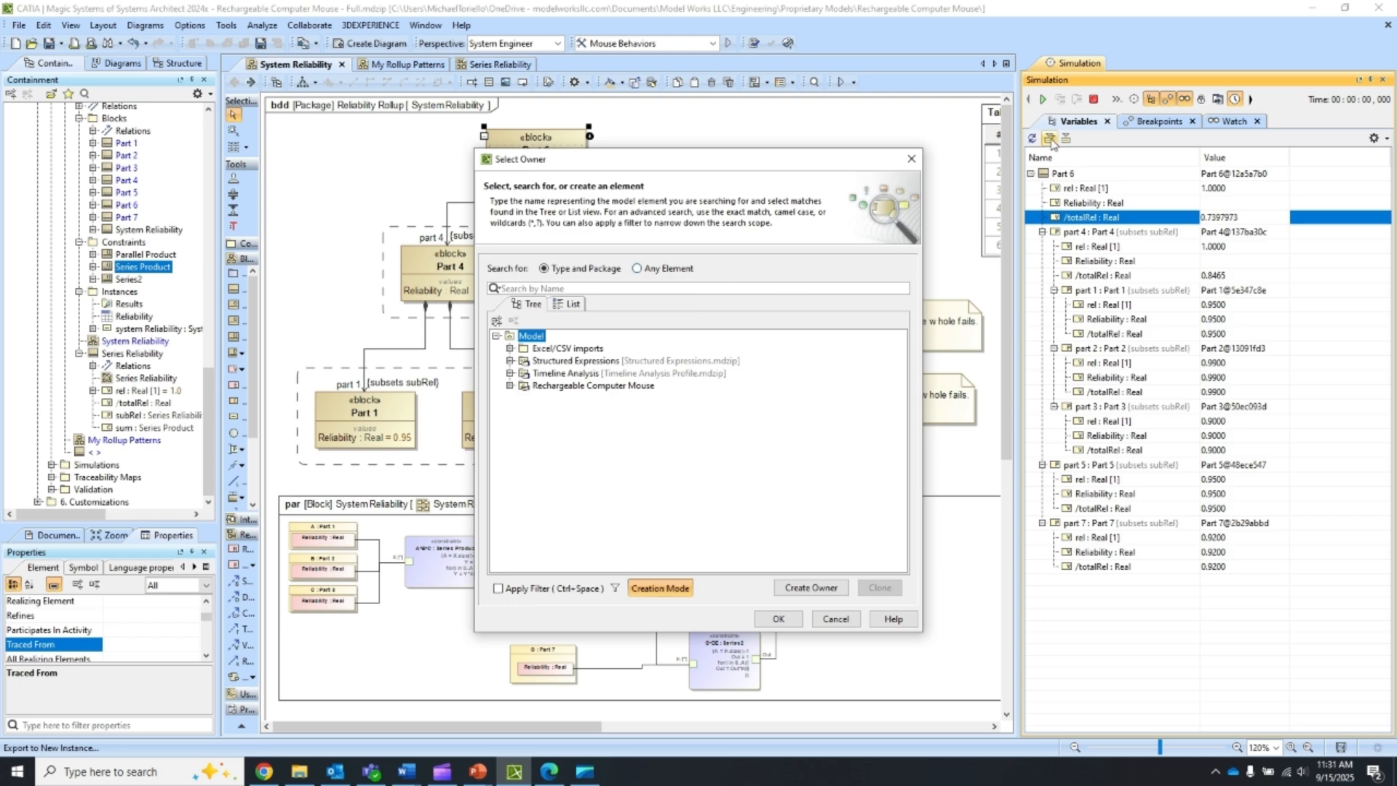
click(510, 386)
click(523, 460)
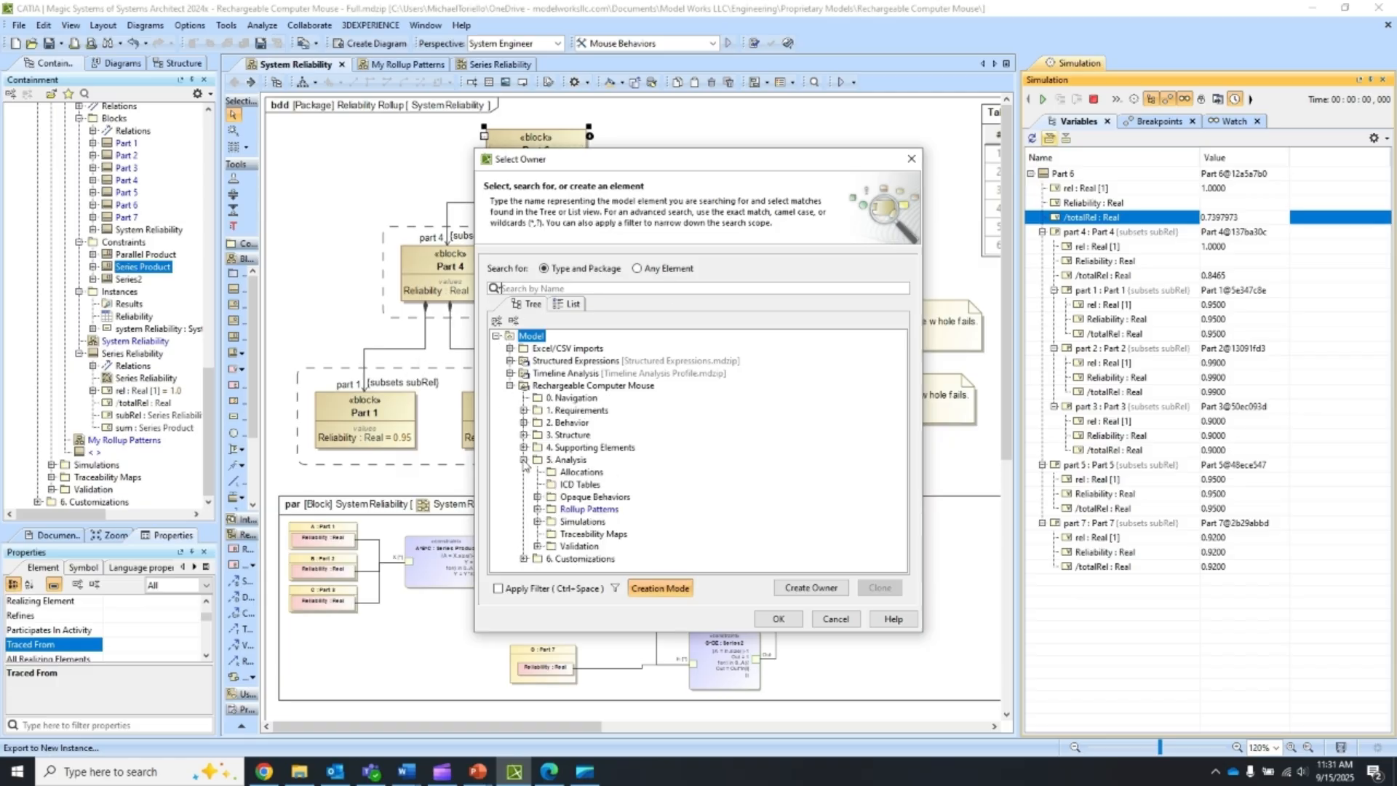
click(538, 510)
scroll(557, 520, down, 1)
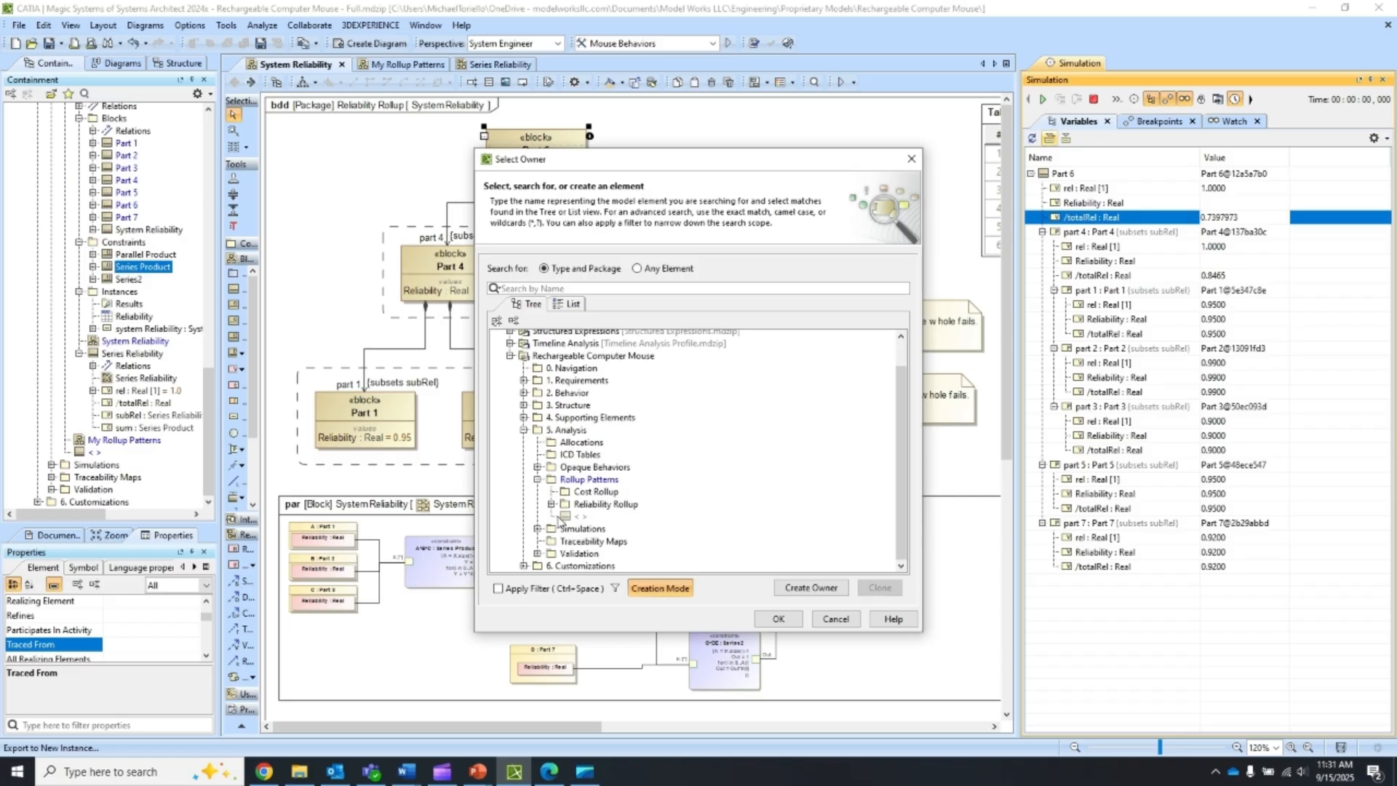
click(552, 503)
double_click(585, 541)
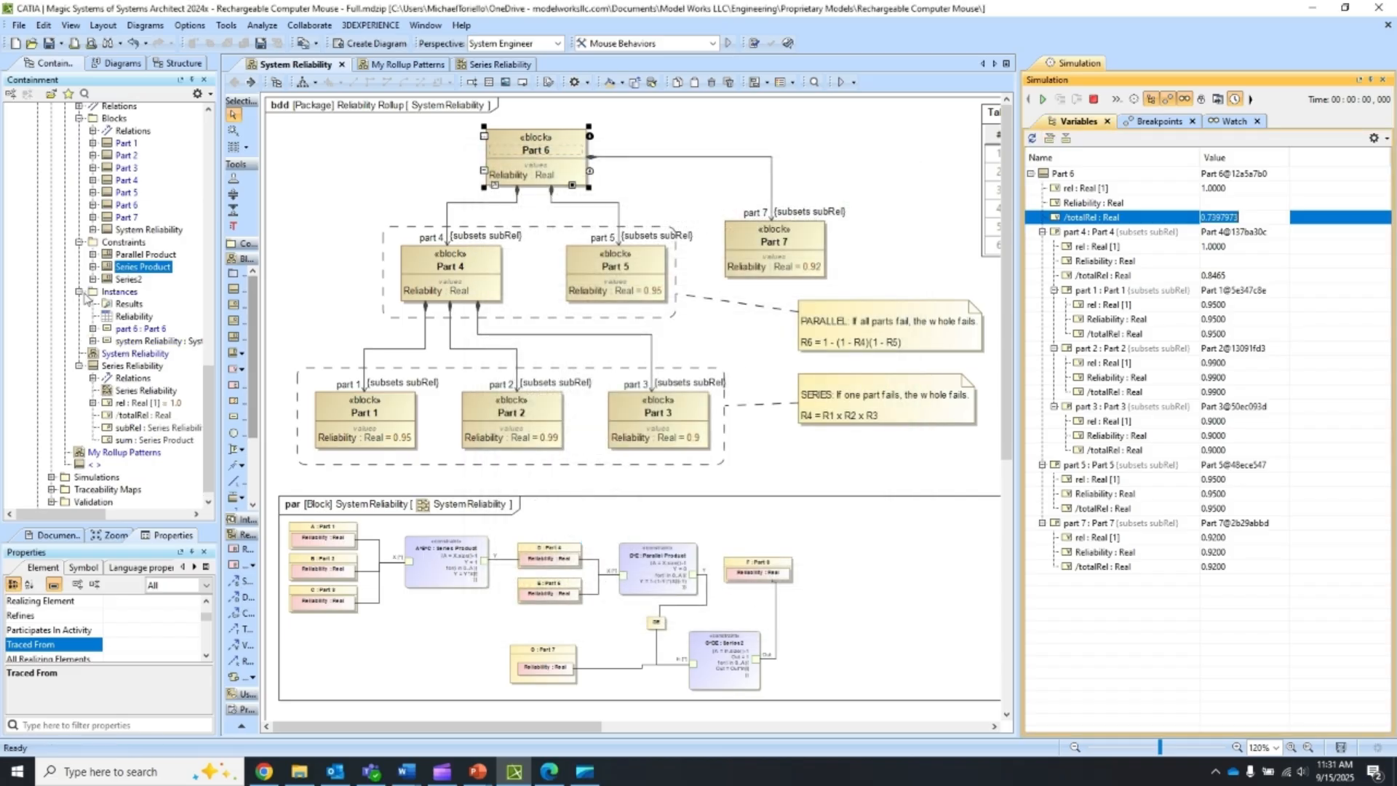
Step: Expand the exported part 6 instance in the containment tree to view its slots, and delete the system Reliability instance
click(93, 328)
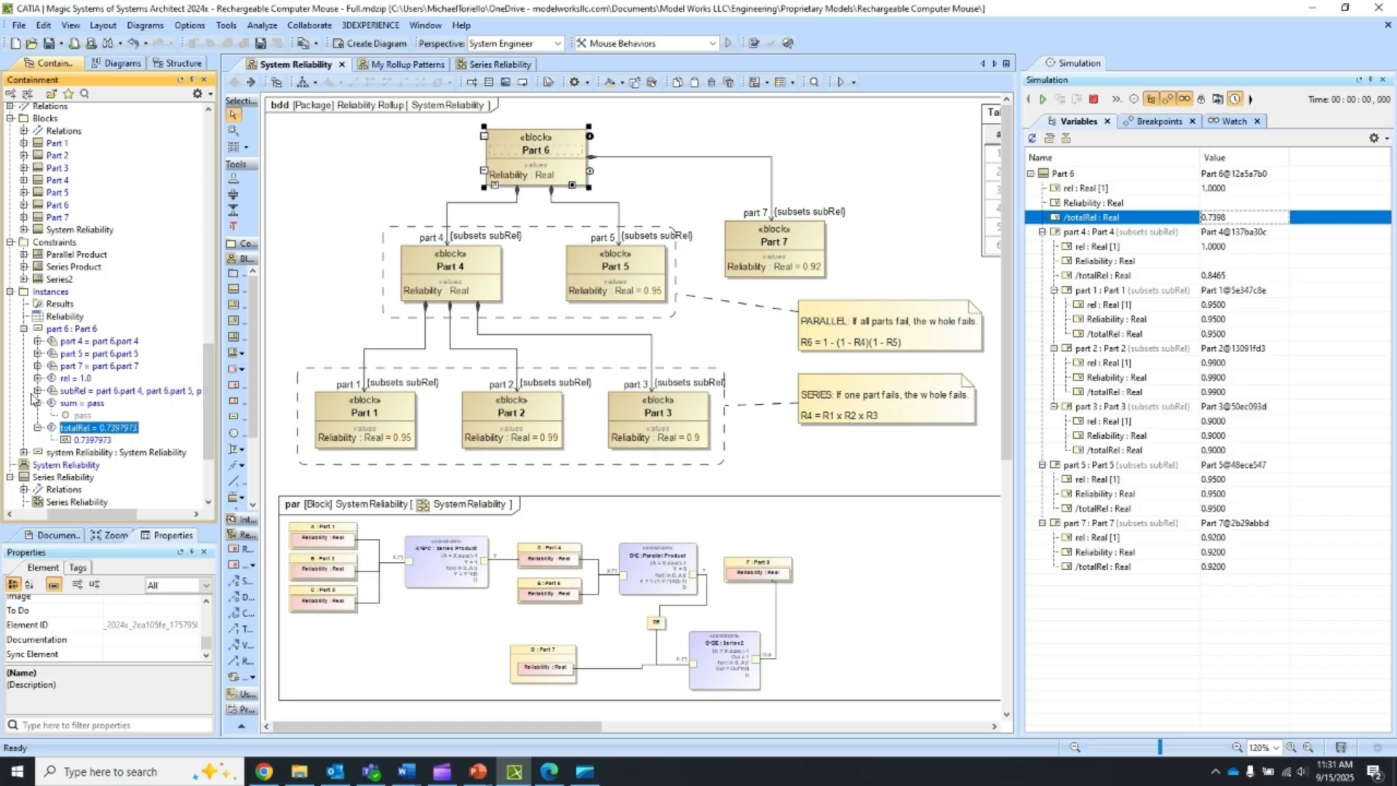
scroll(36, 400, left, 2)
click(97, 305)
click(97, 318)
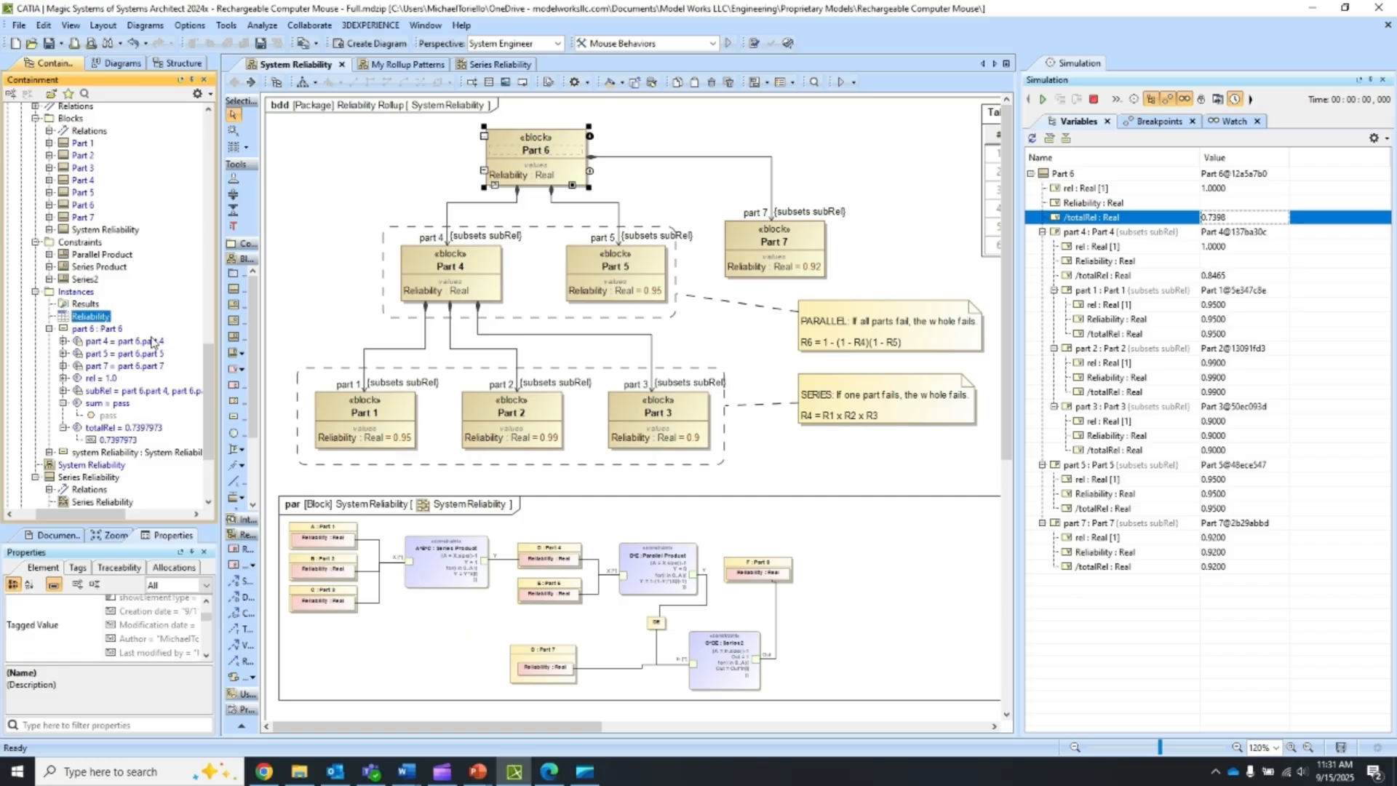
click(89, 452)
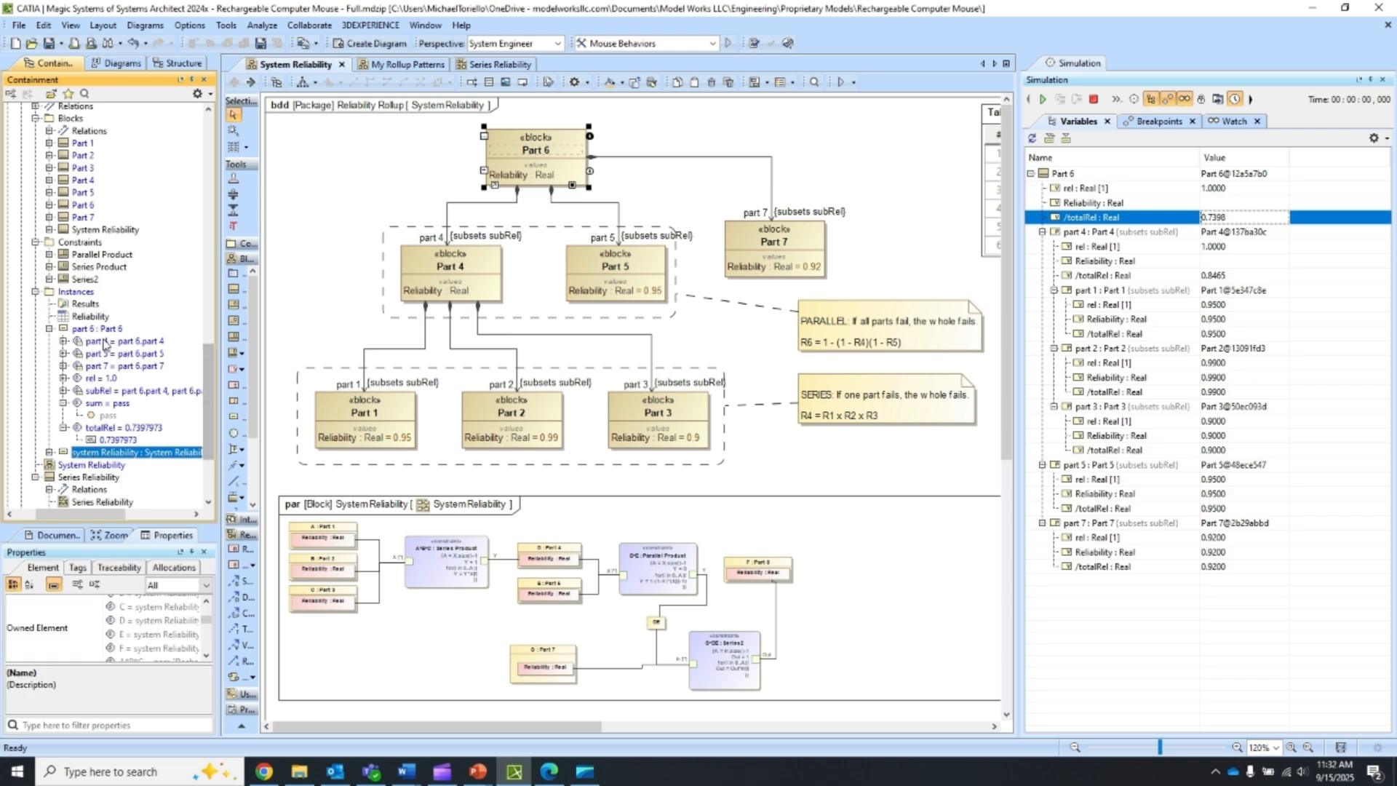
key(Delete)
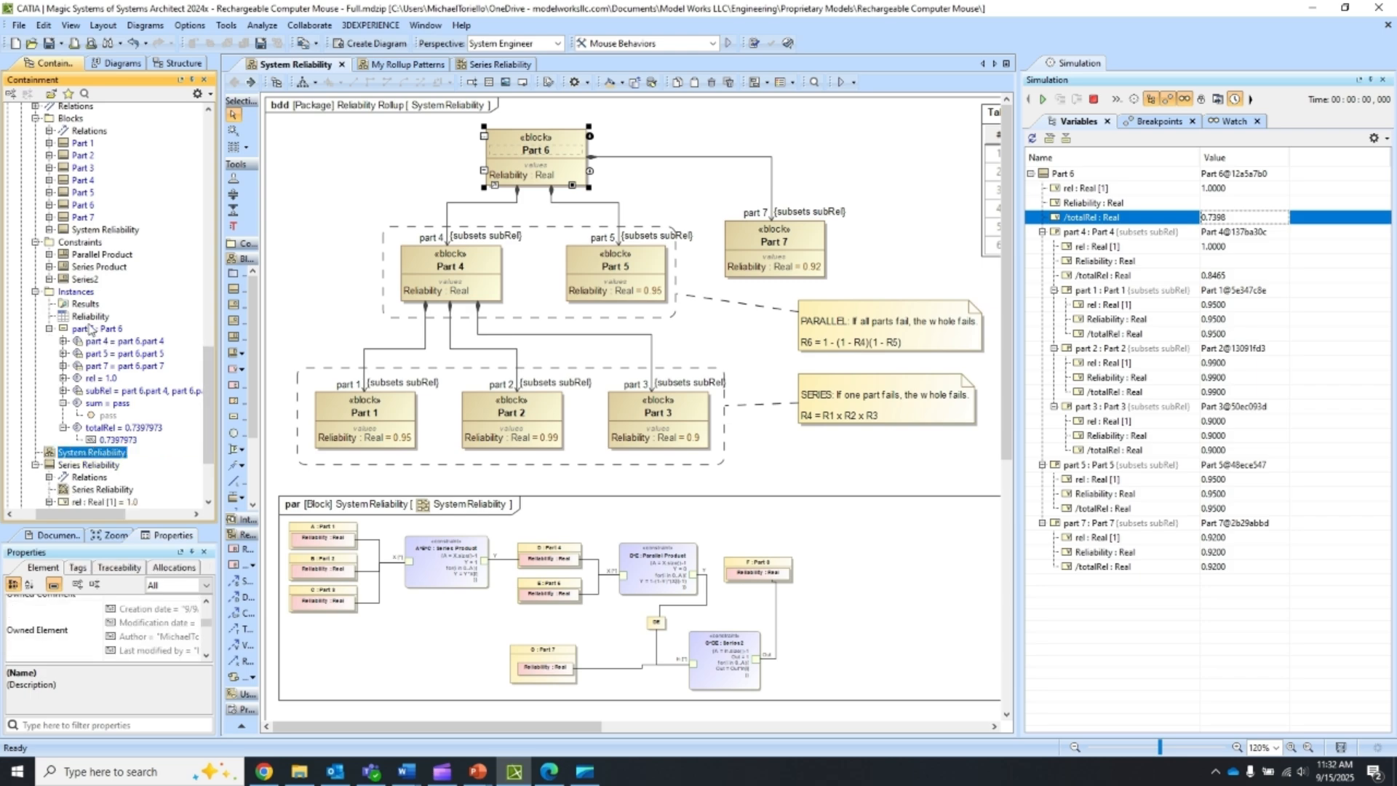
Step: Open the Reliability instance table and set its scope to the Instances package
double_click(91, 316)
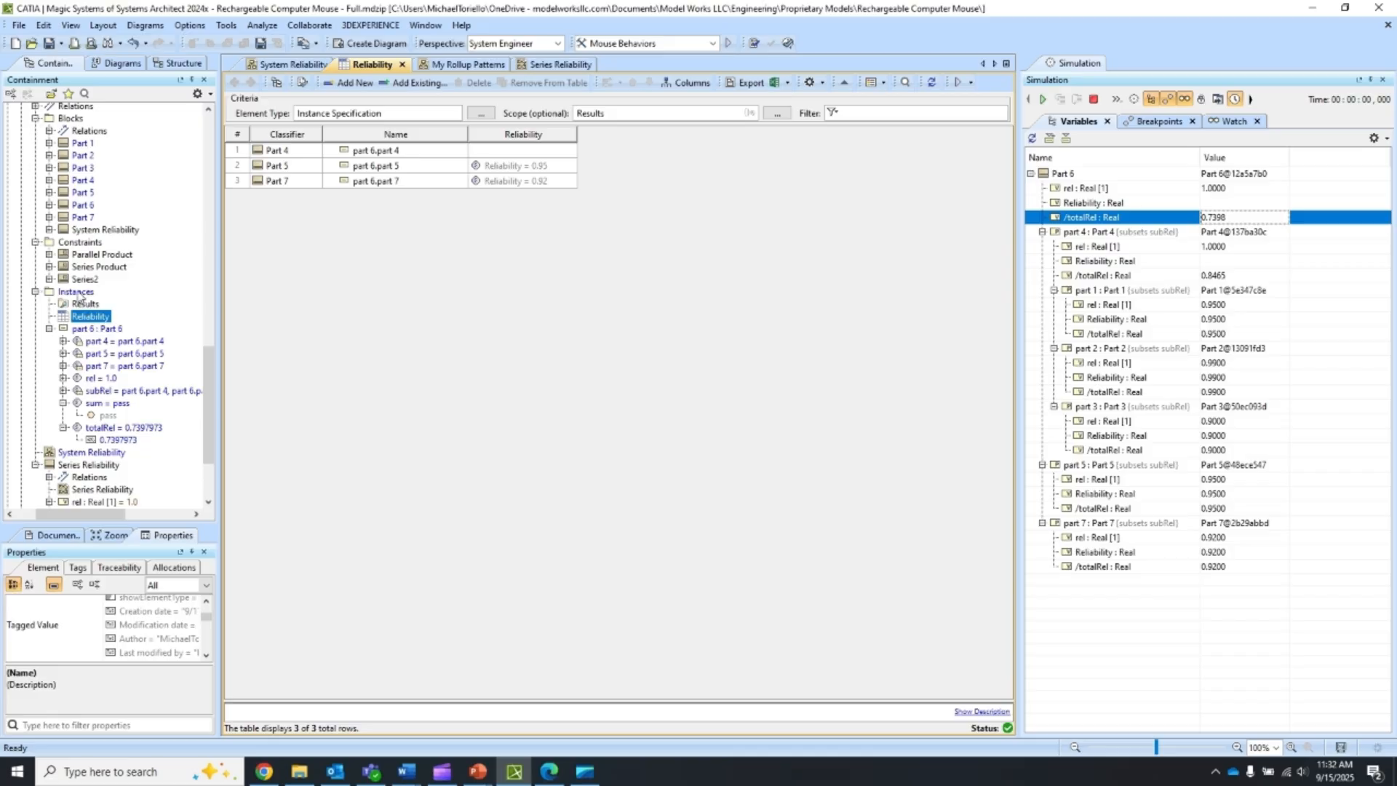
click(76, 292)
drag(77, 295, 599, 115)
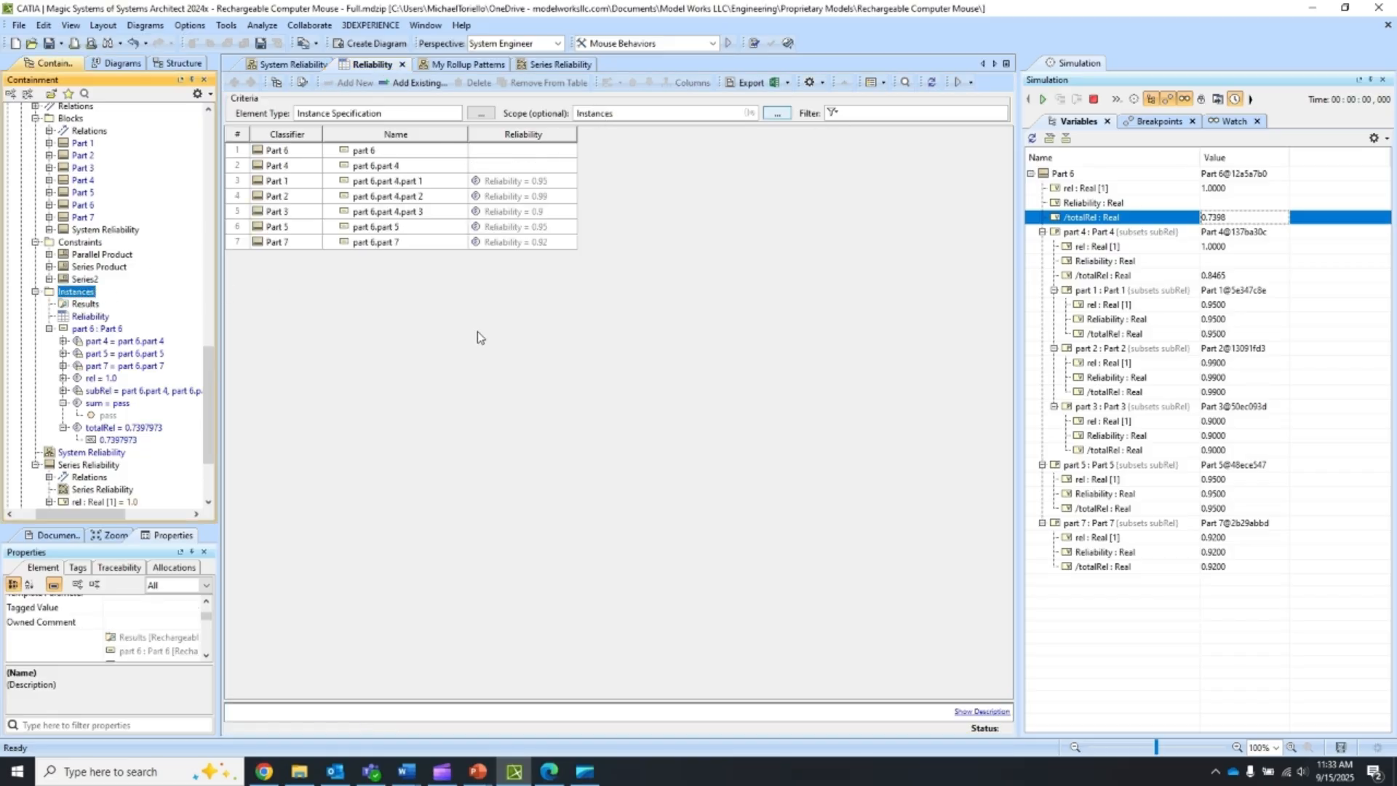
click(457, 355)
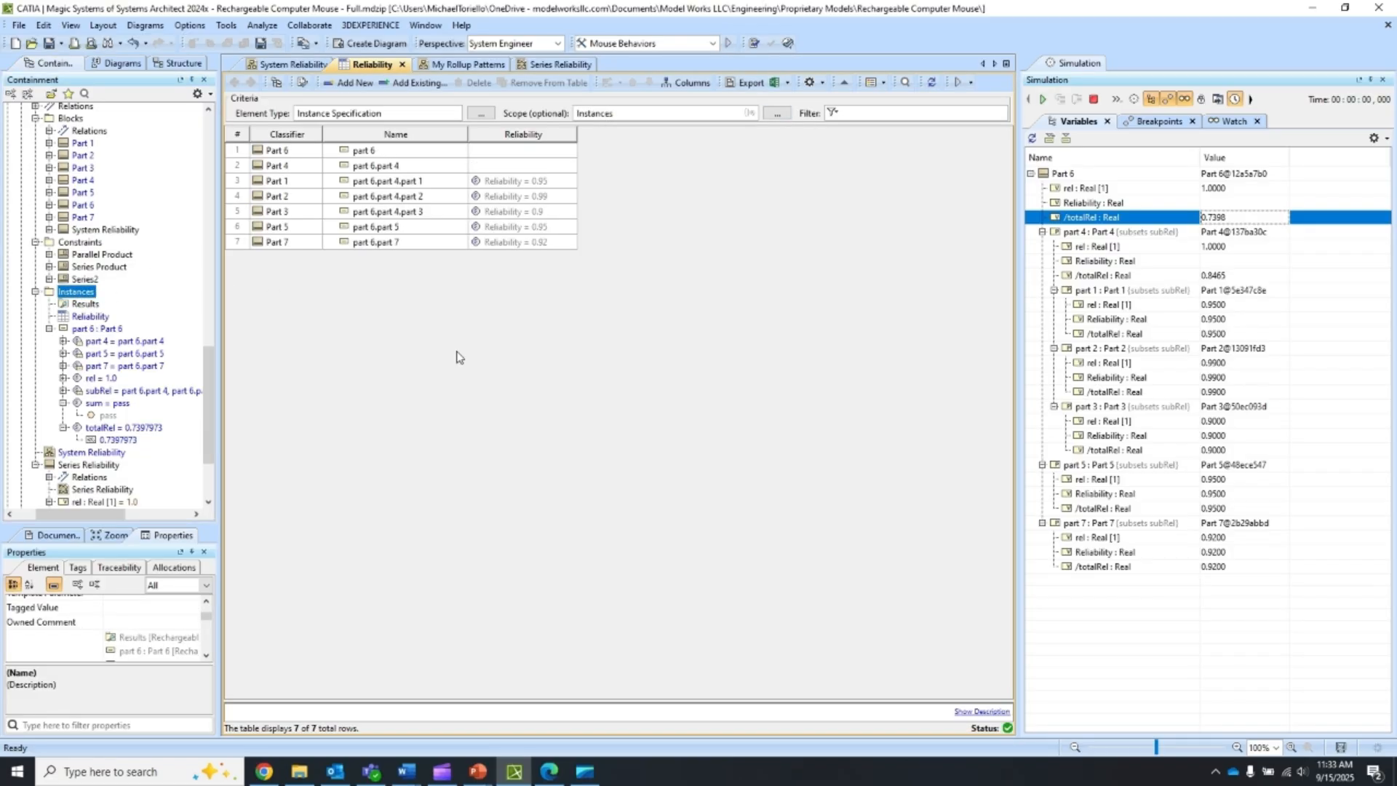
Step: Open the Reliability custom column's expression for editing and show the PropertyTest1 body inside Filter1's predicate
right_click(512, 140)
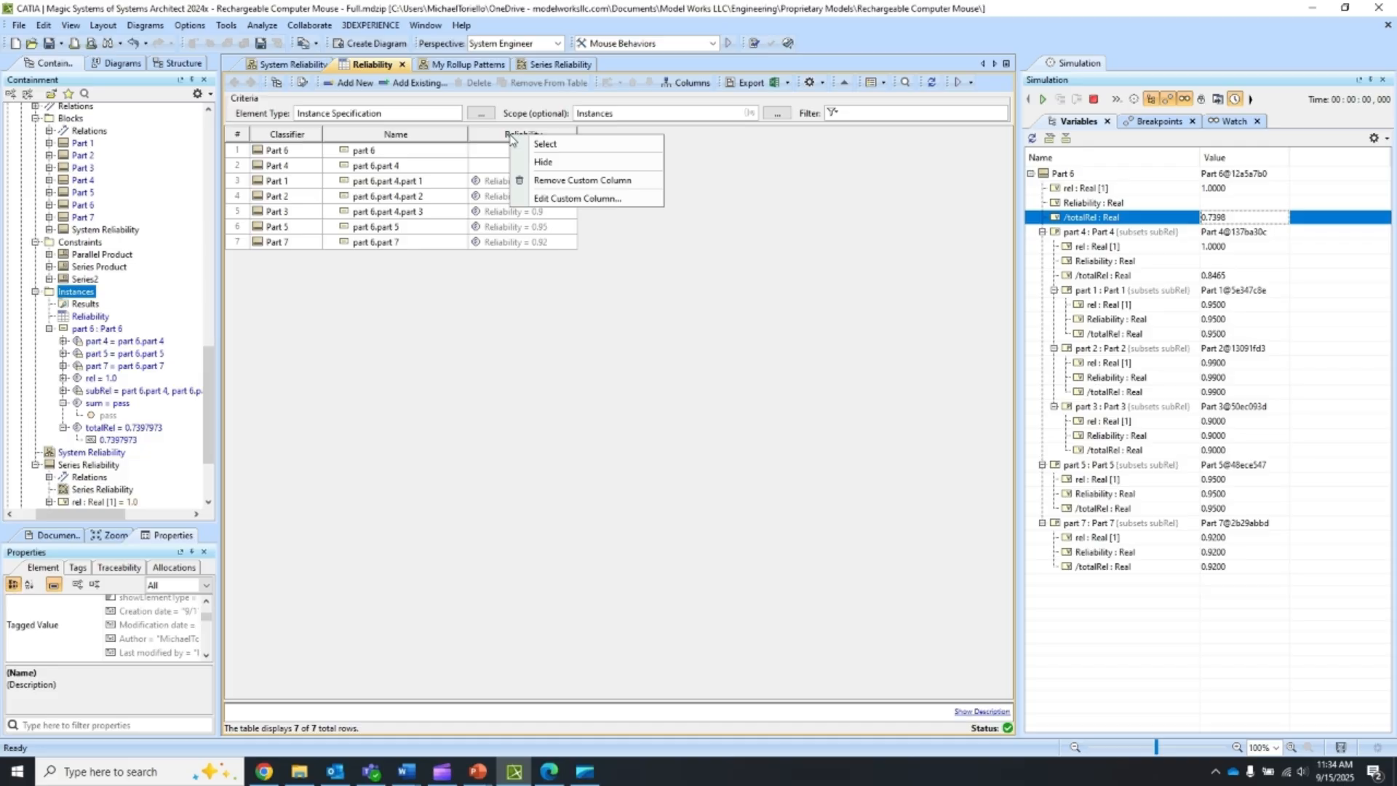
click(623, 287)
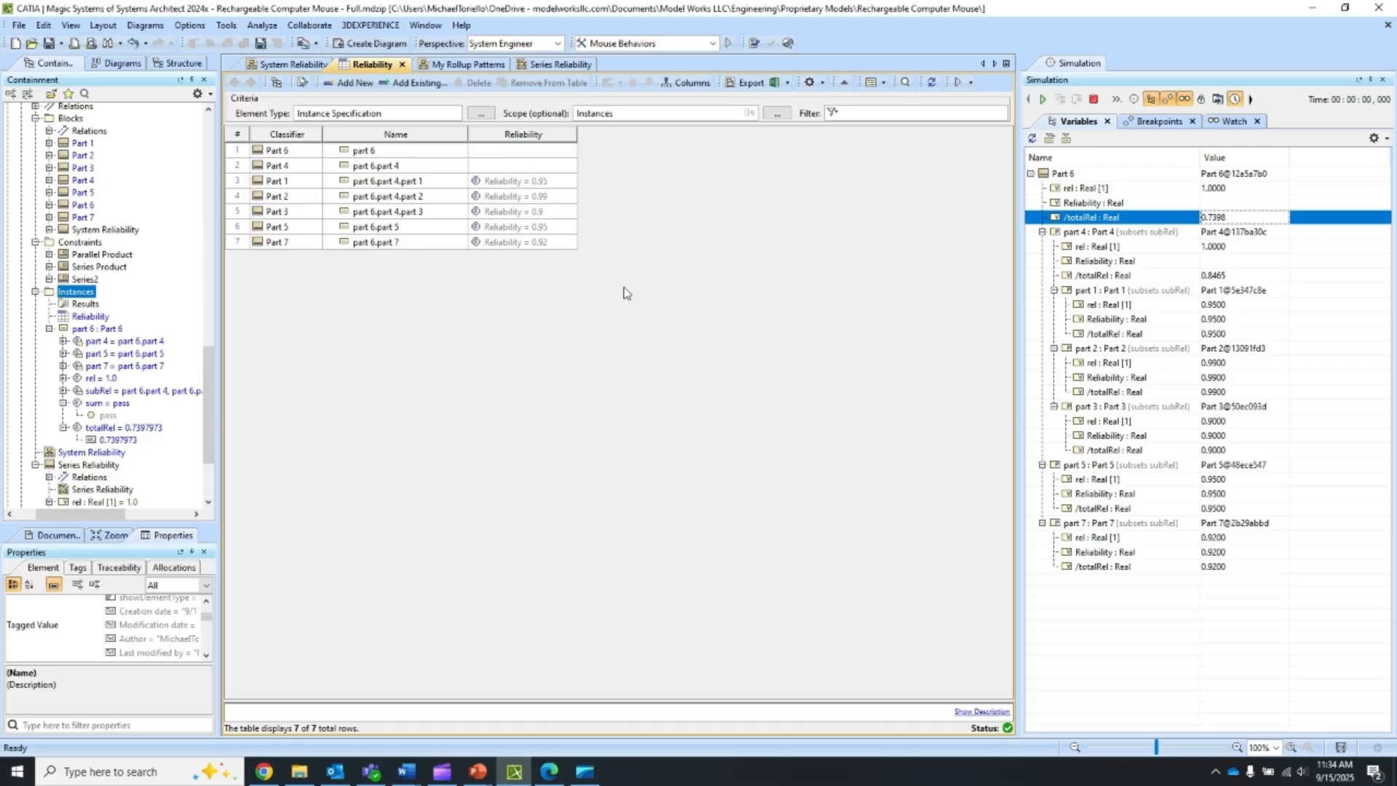
right_click(497, 141)
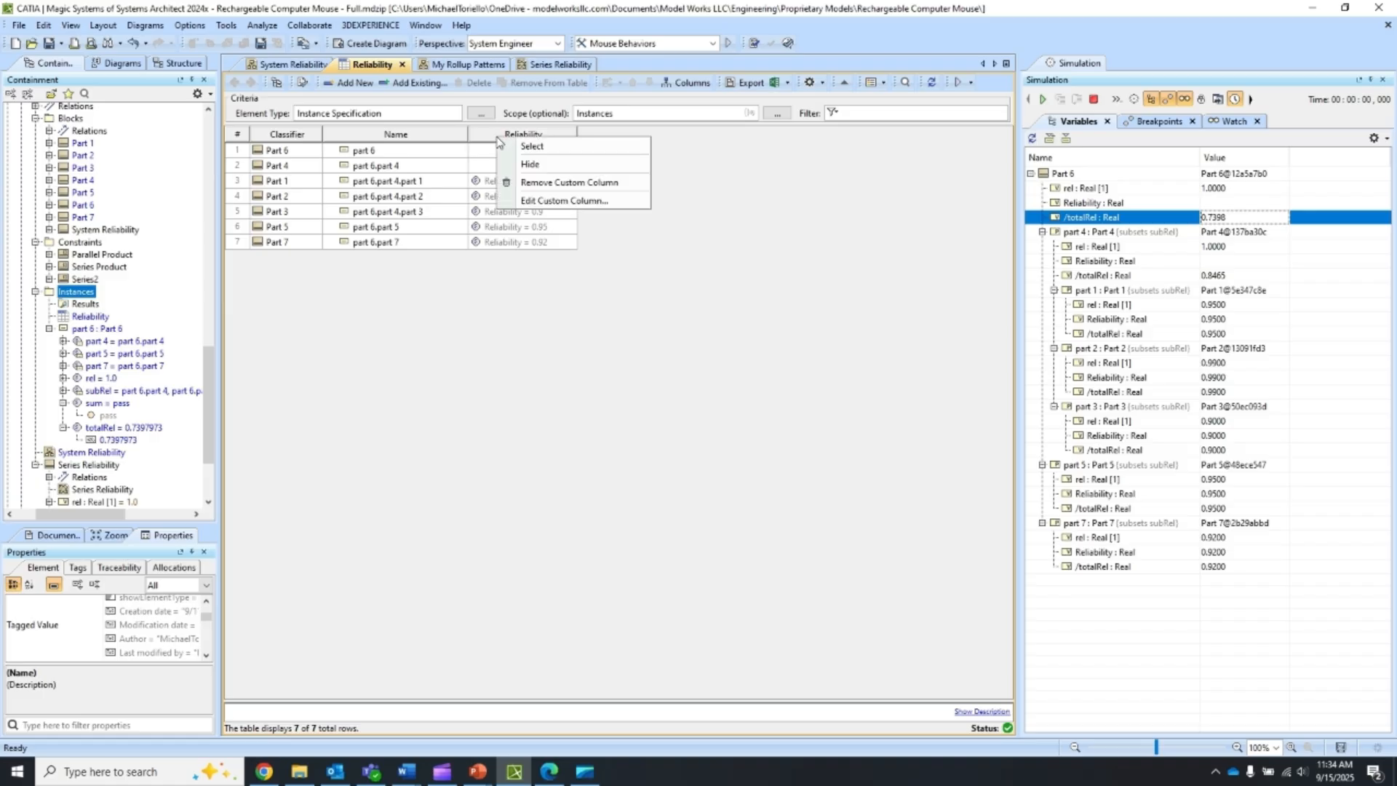
click(547, 202)
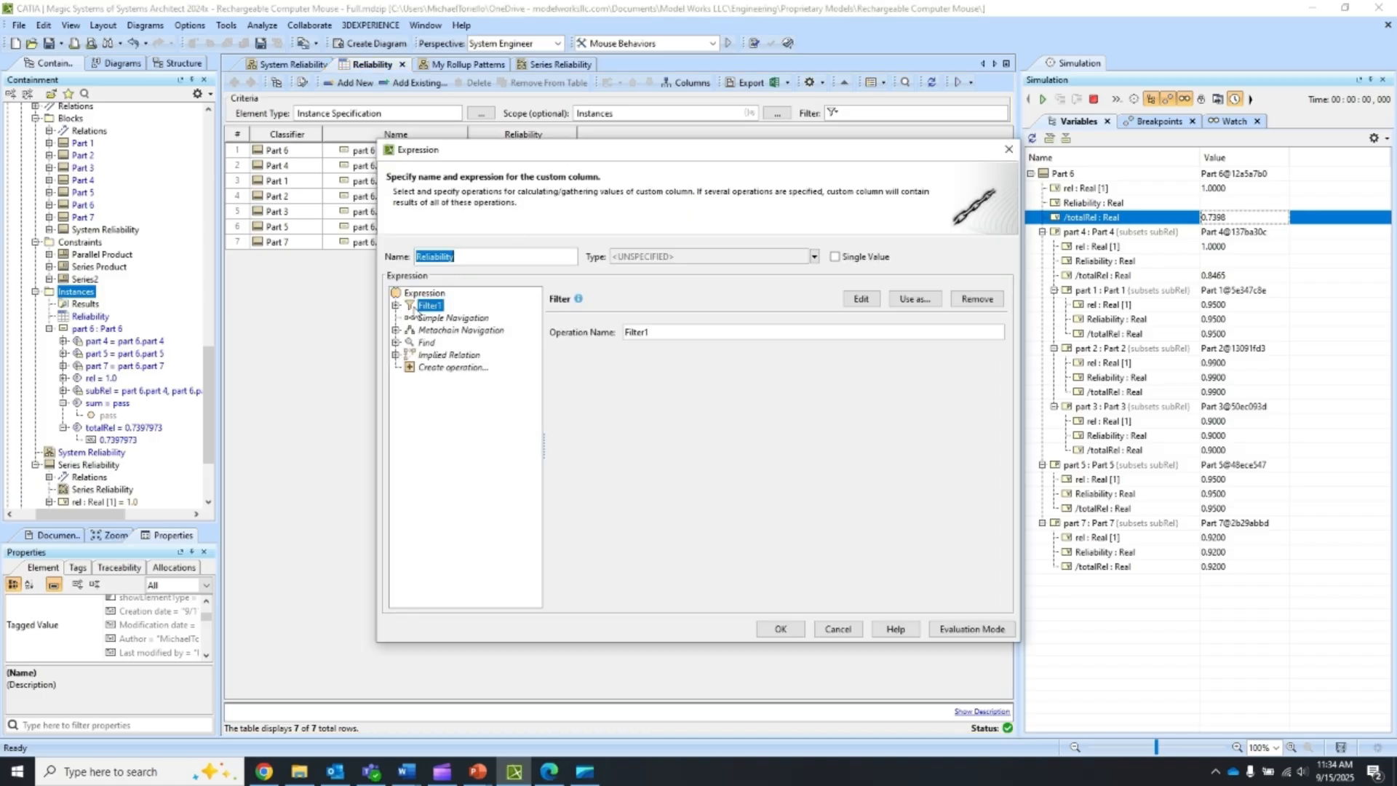
click(396, 306)
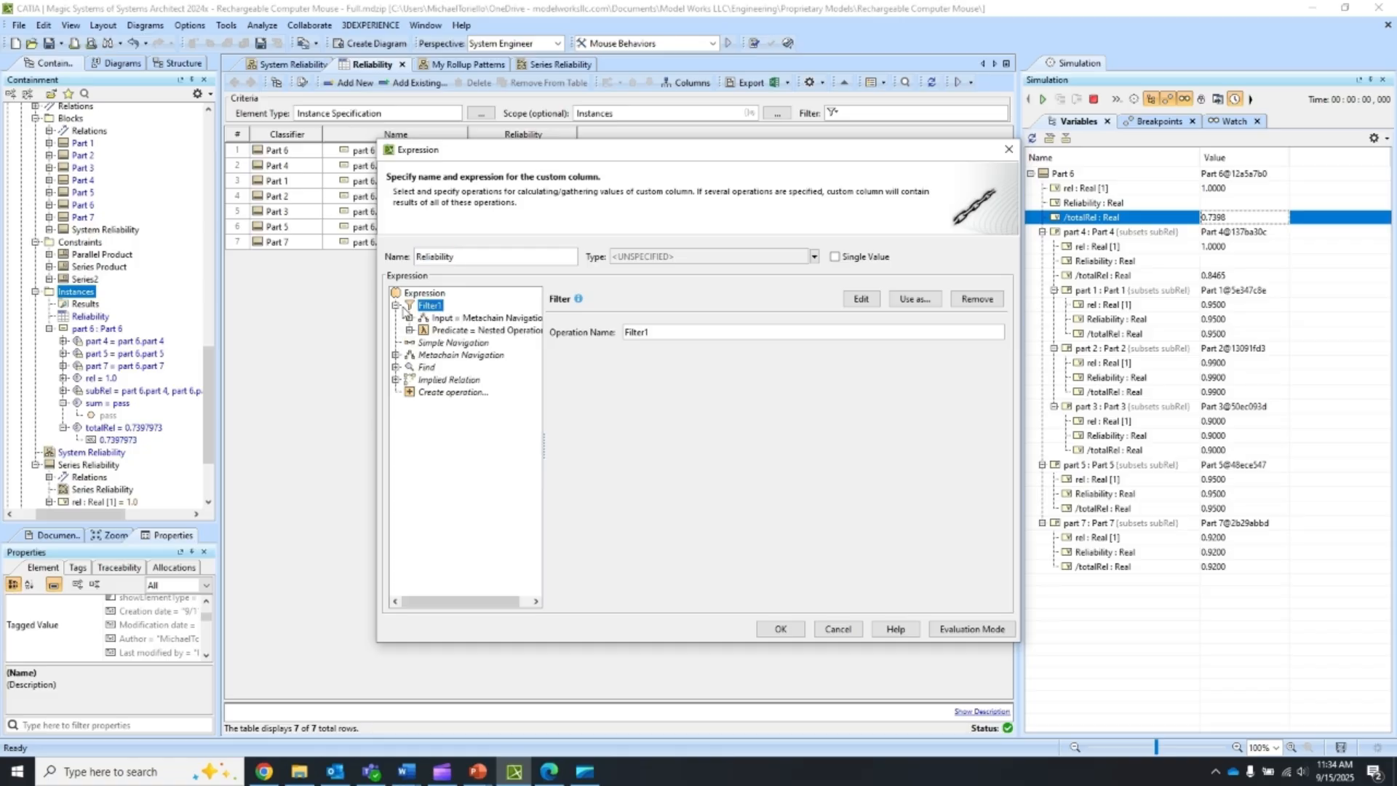
click(448, 334)
click(409, 331)
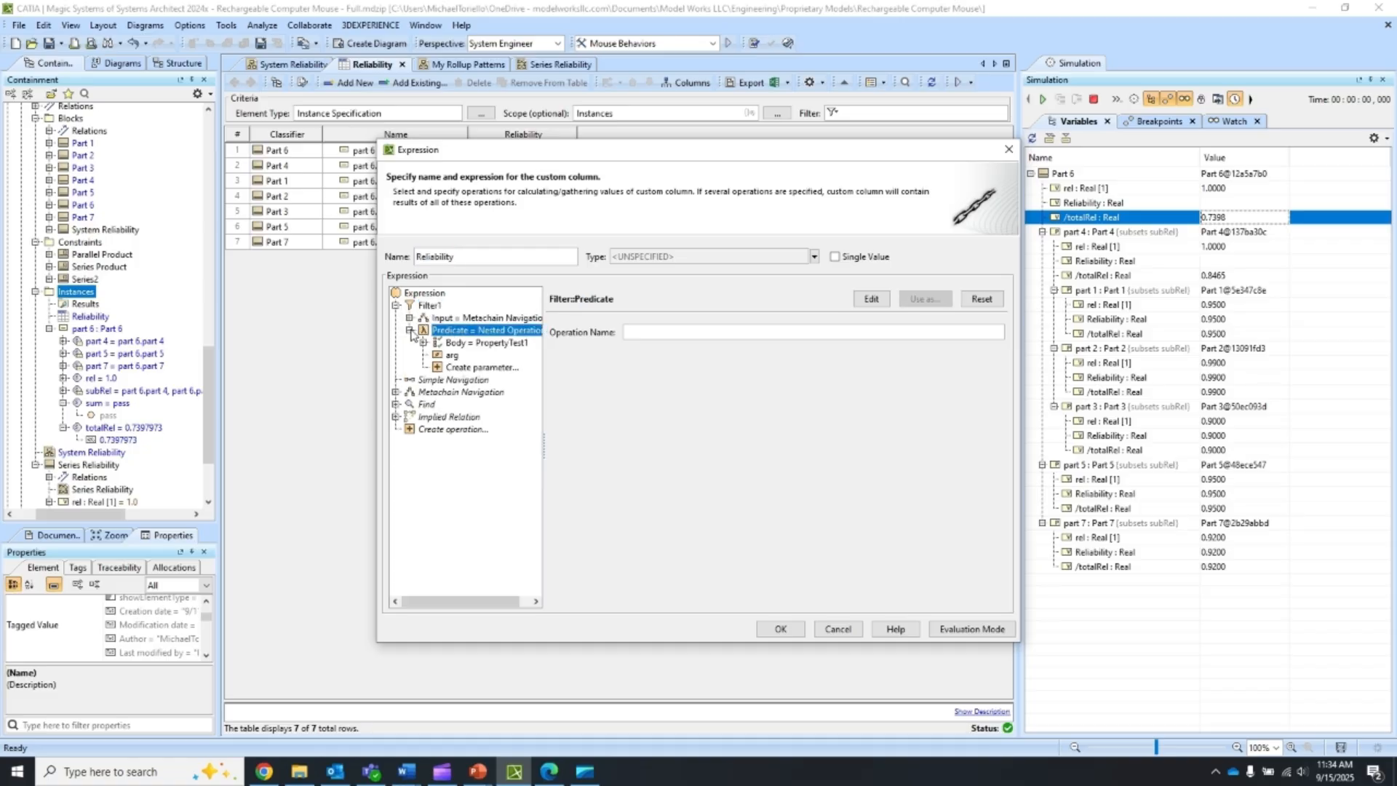
click(469, 343)
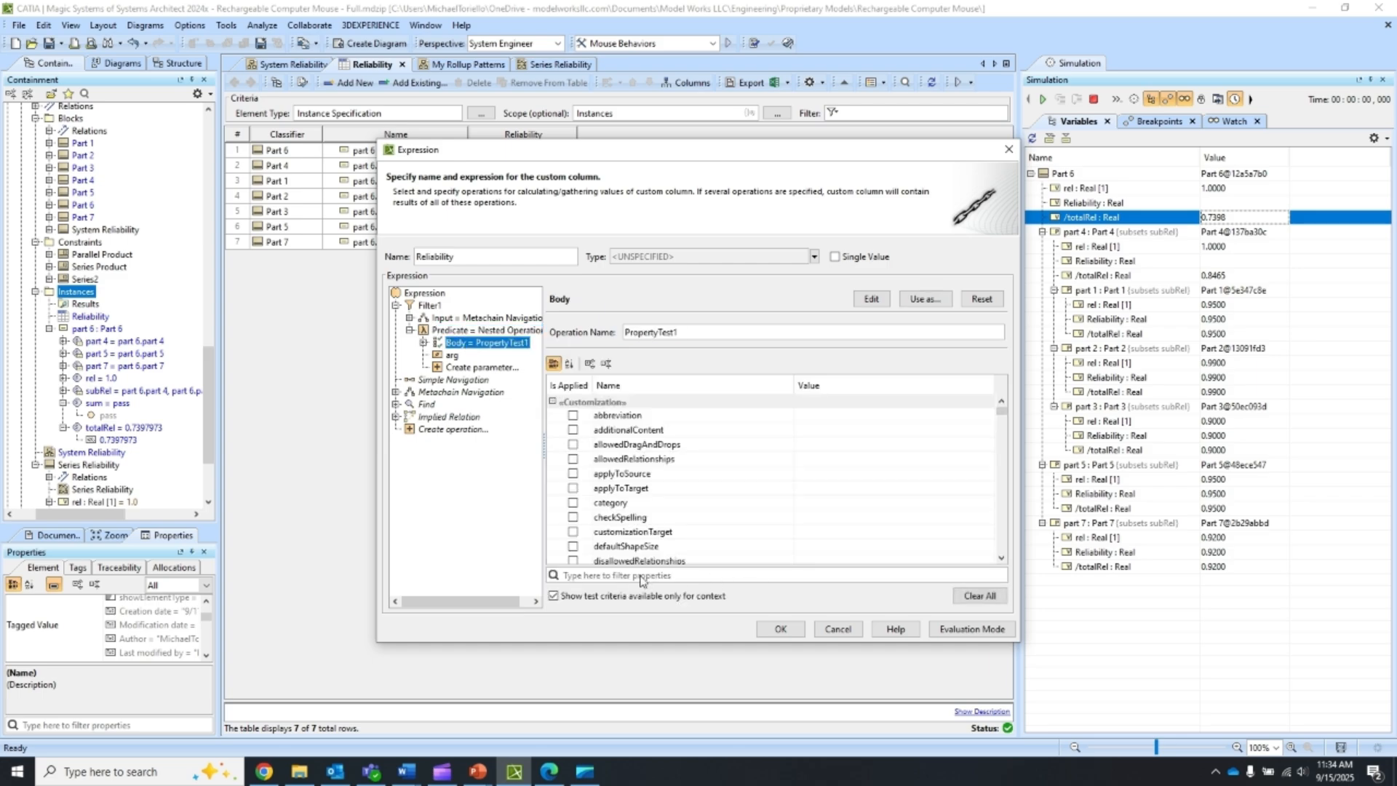
Step: Find the Name criterion of PropertyTest1, set it to totalRel, and apply the column expression
click(681, 577)
text(name)
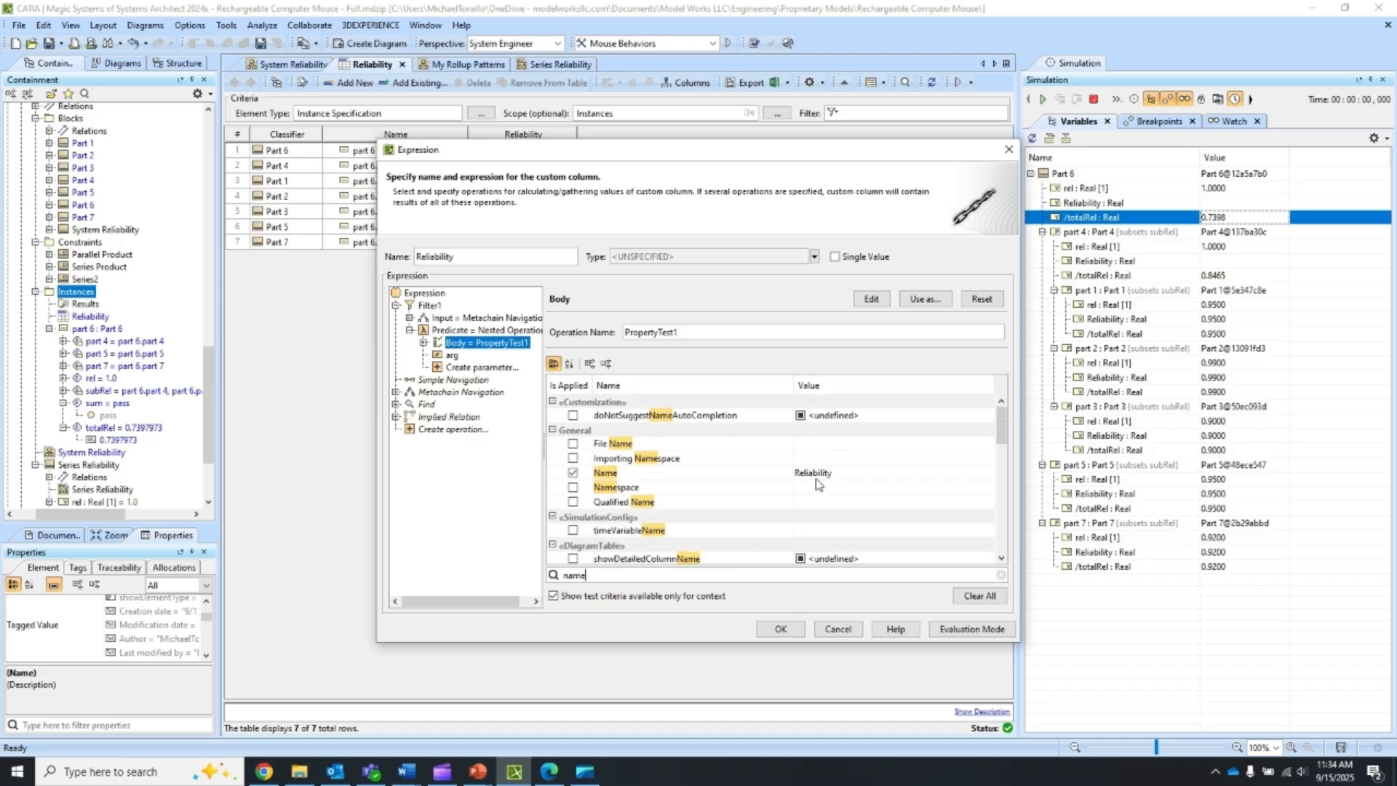
click(839, 473)
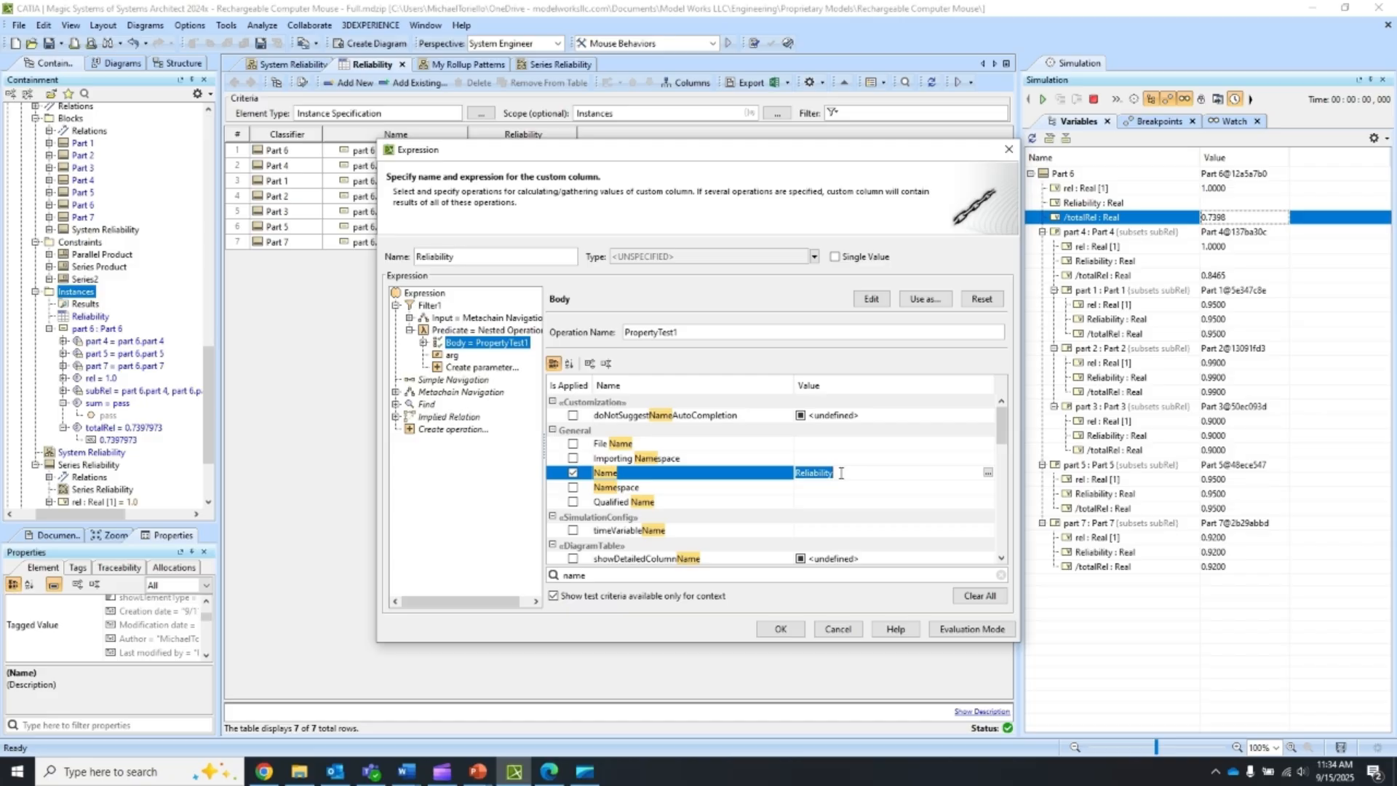
text(totalRel)
click(793, 631)
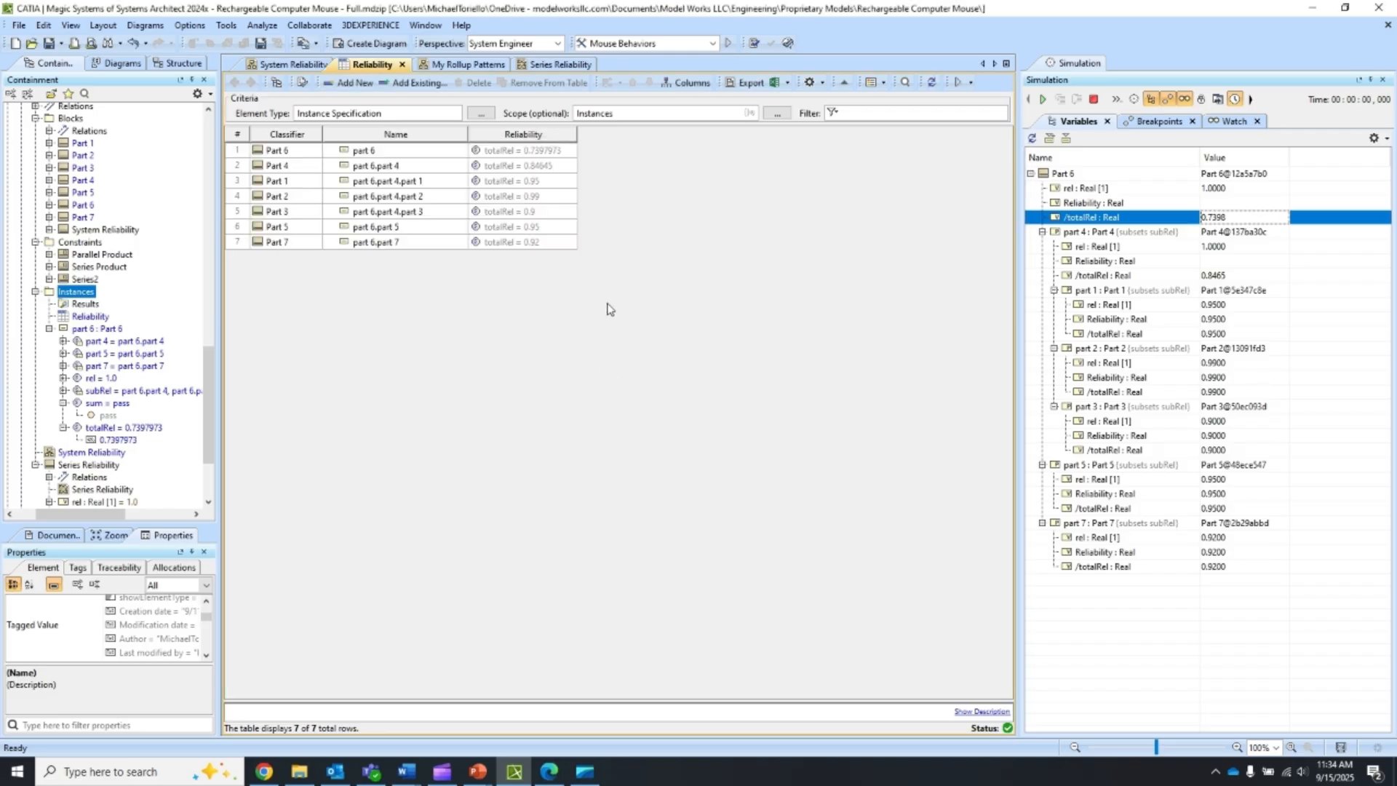
Step: Sort the Reliability table by classifier and check Part 6's totalRel value
click(299, 136)
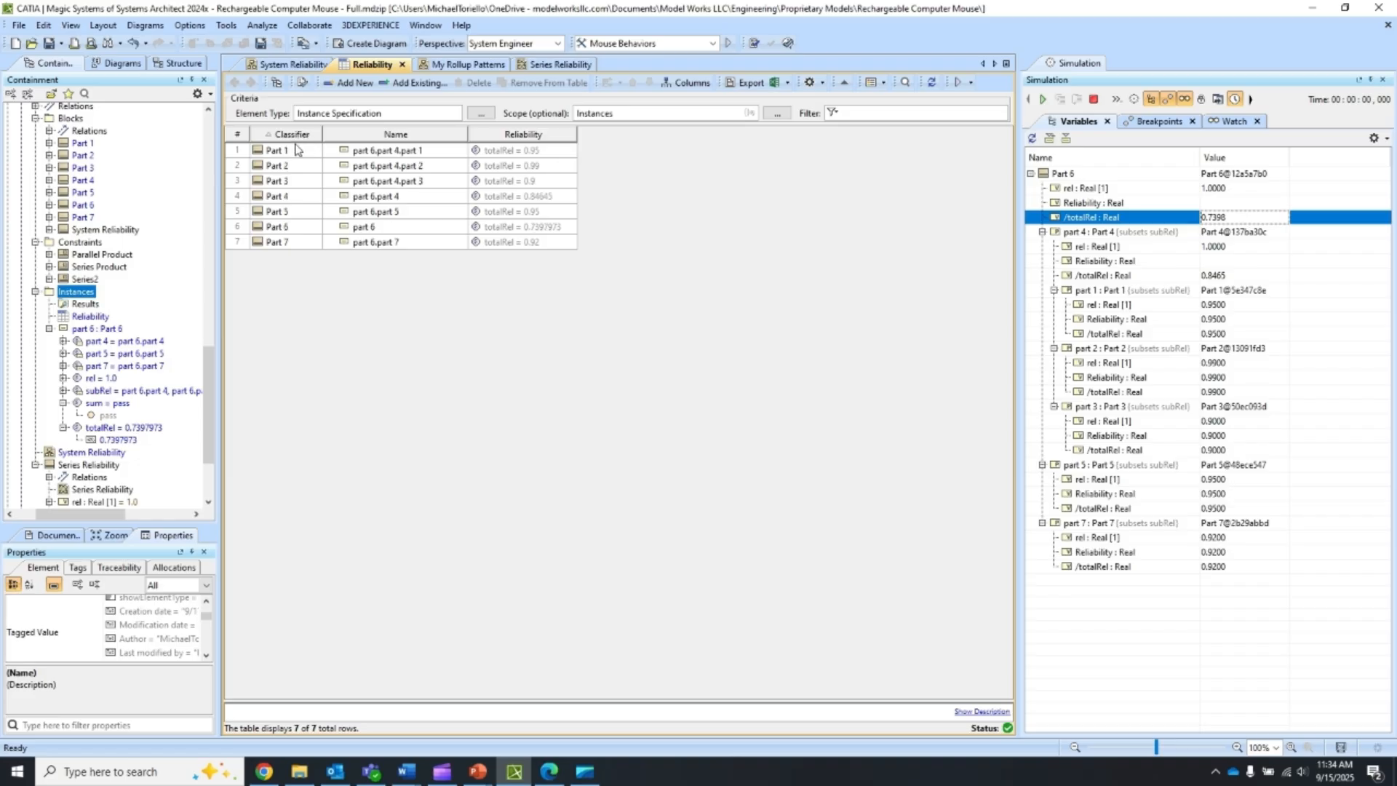
click(285, 228)
click(555, 229)
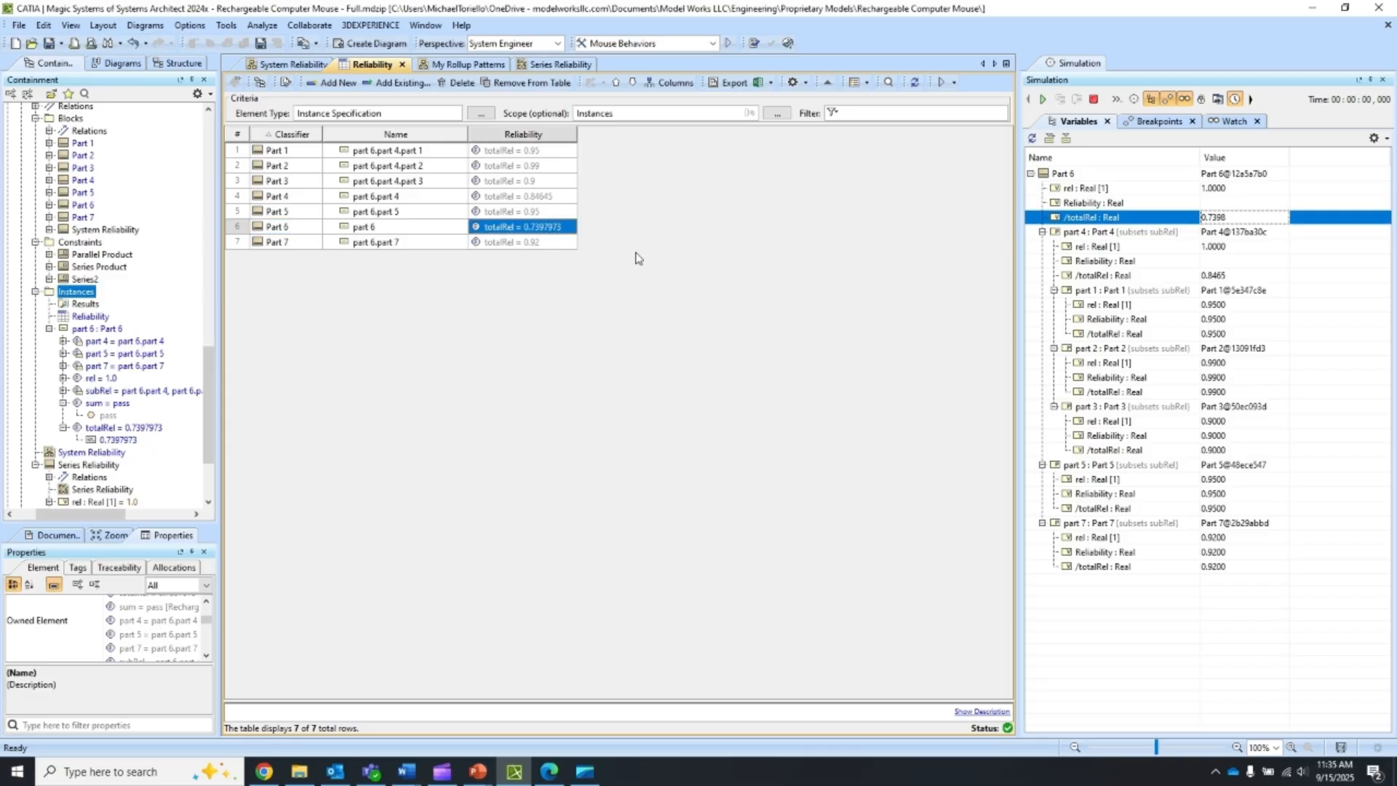
Step: Return to the System Reliability diagram and clear the selection of the Part 6 block
click(284, 64)
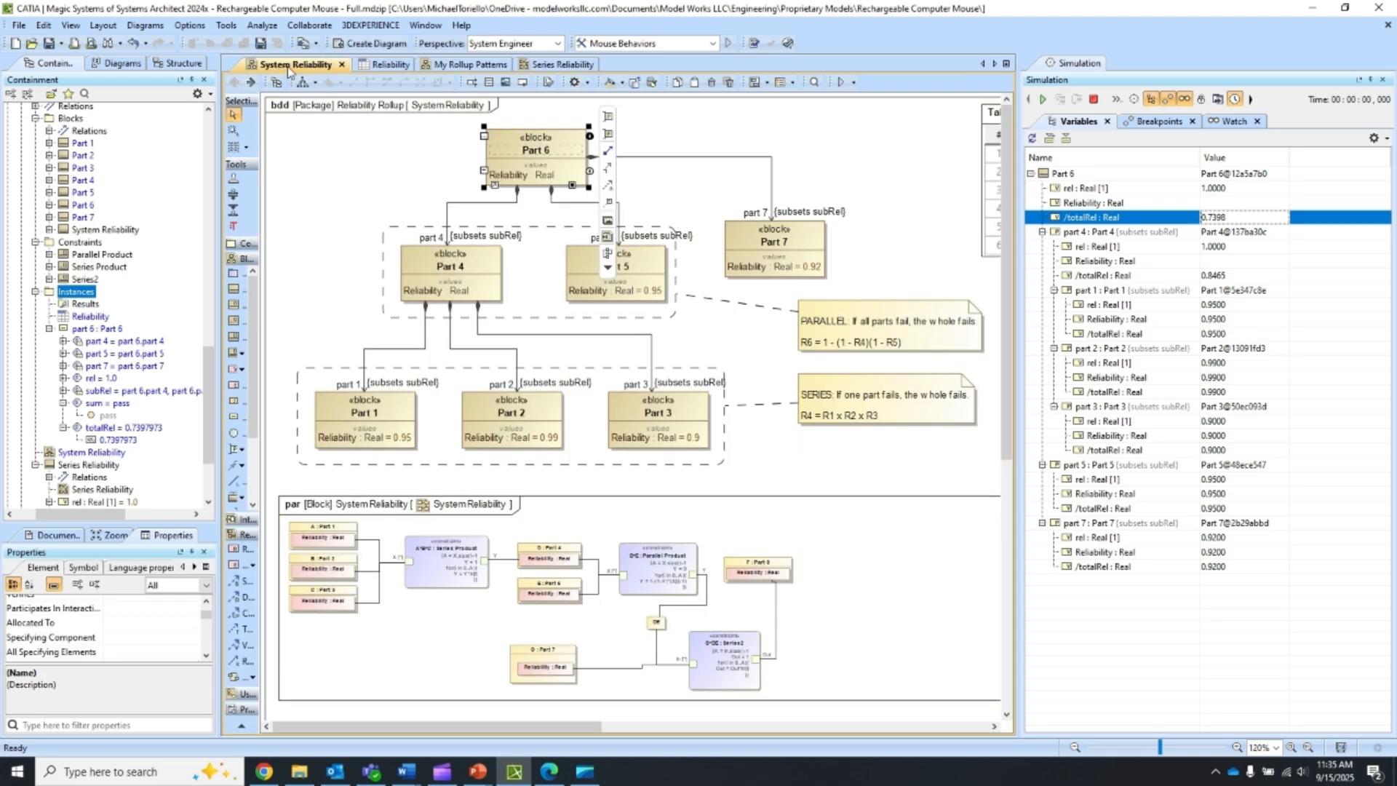
click(309, 173)
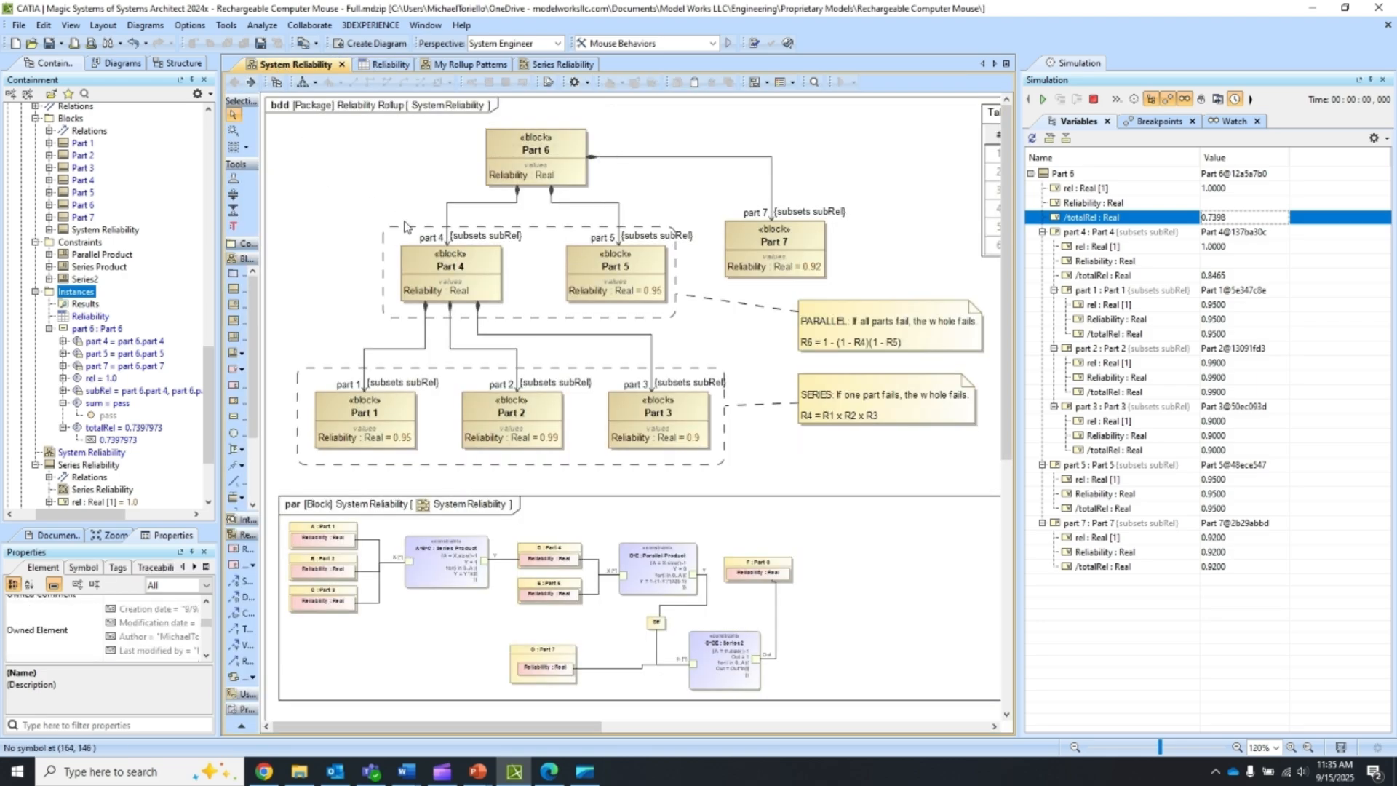